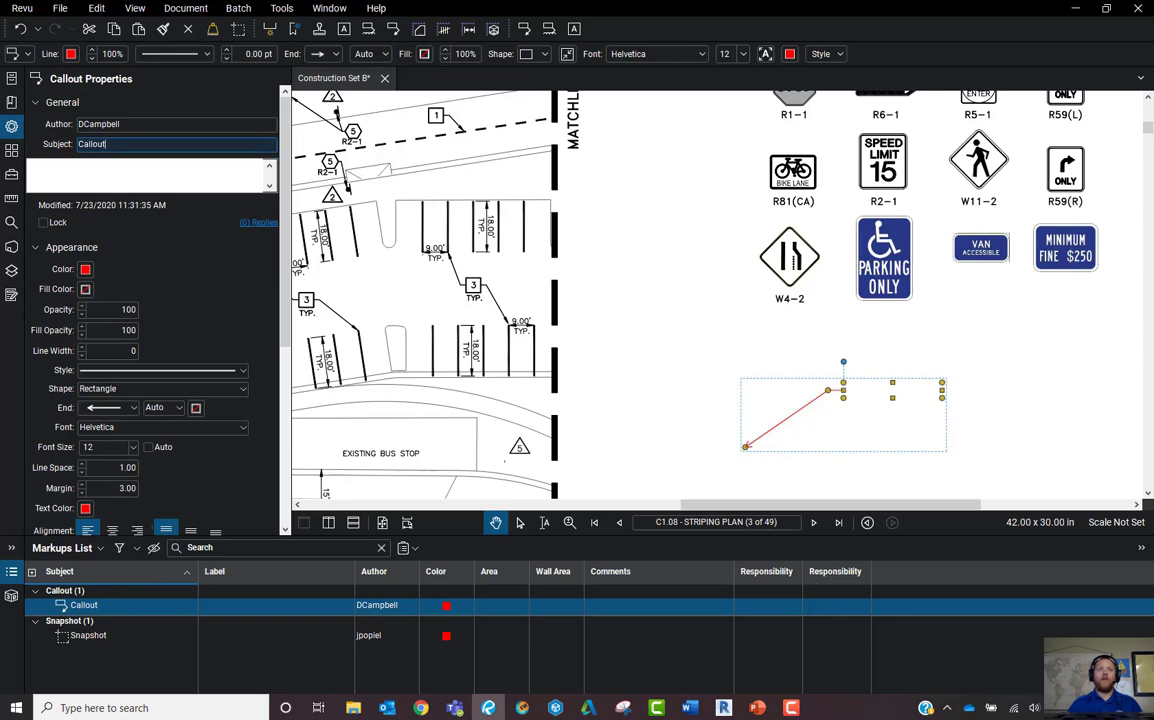
# - Set the selected callout's subject to Engineering
pyautogui.write('Eng')
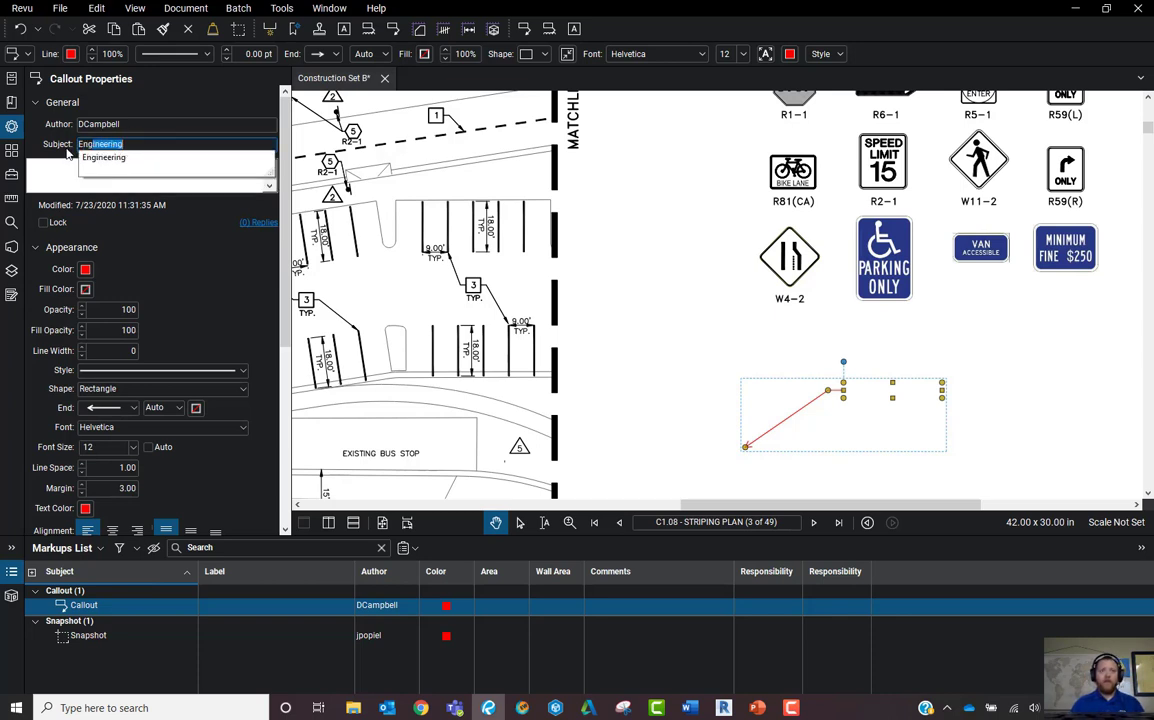
pyautogui.write('i')
pyautogui.press('Right')
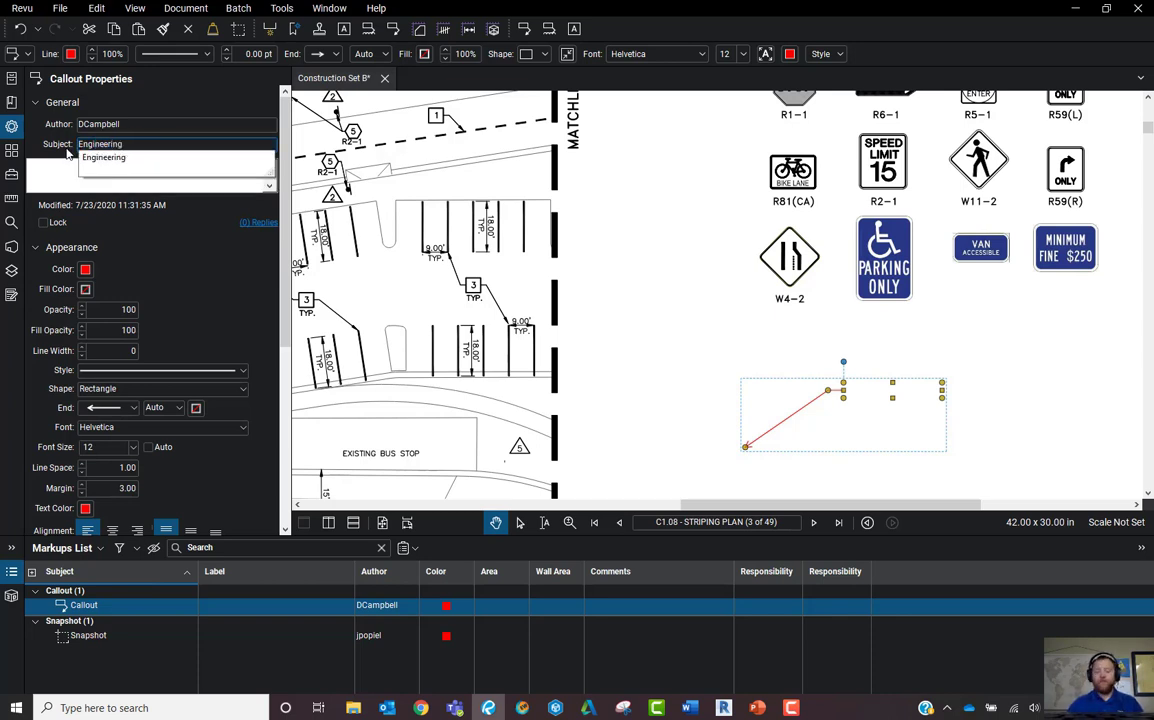
pyautogui.press('Return')
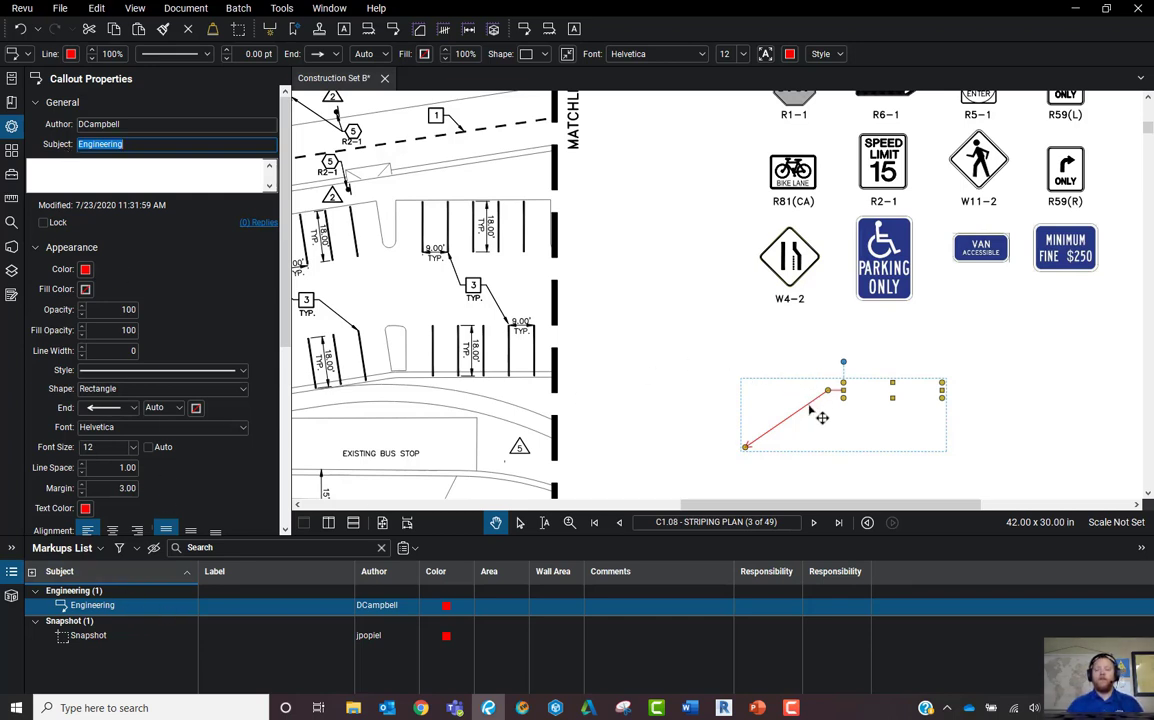
# - Draw a second callout without text above the first one and check its subject in the properties
pyautogui.click(281, 8)
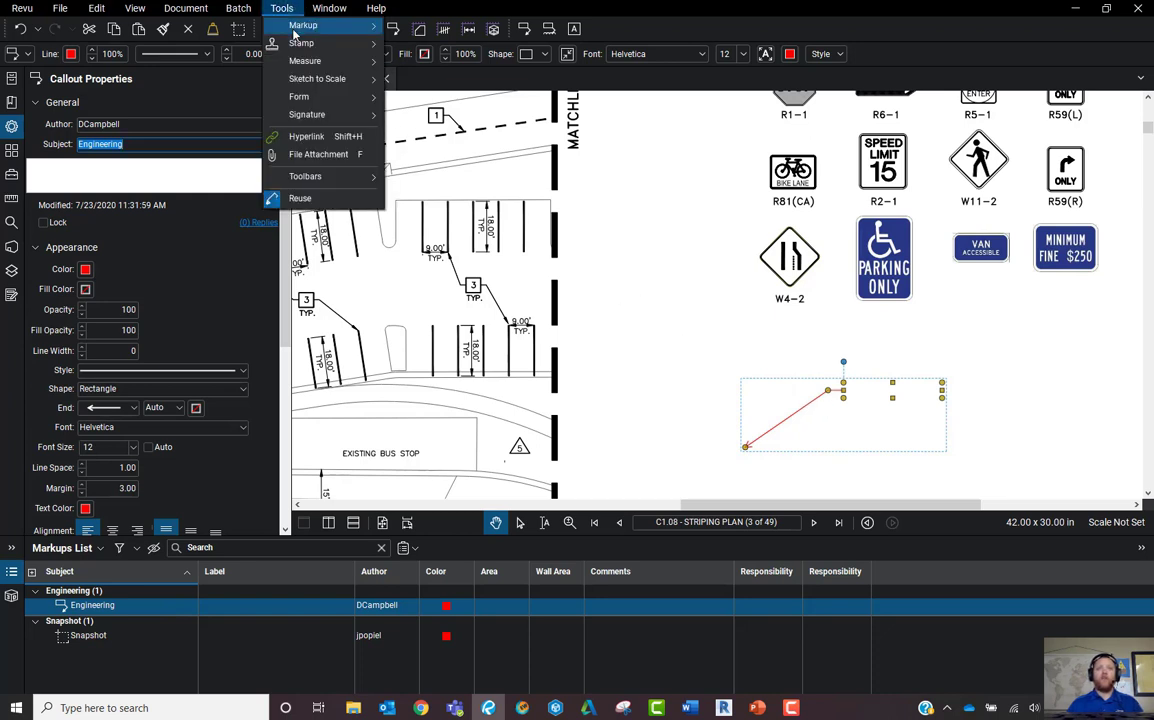
pyautogui.moveTo(302, 27)
pyautogui.click(410, 84)
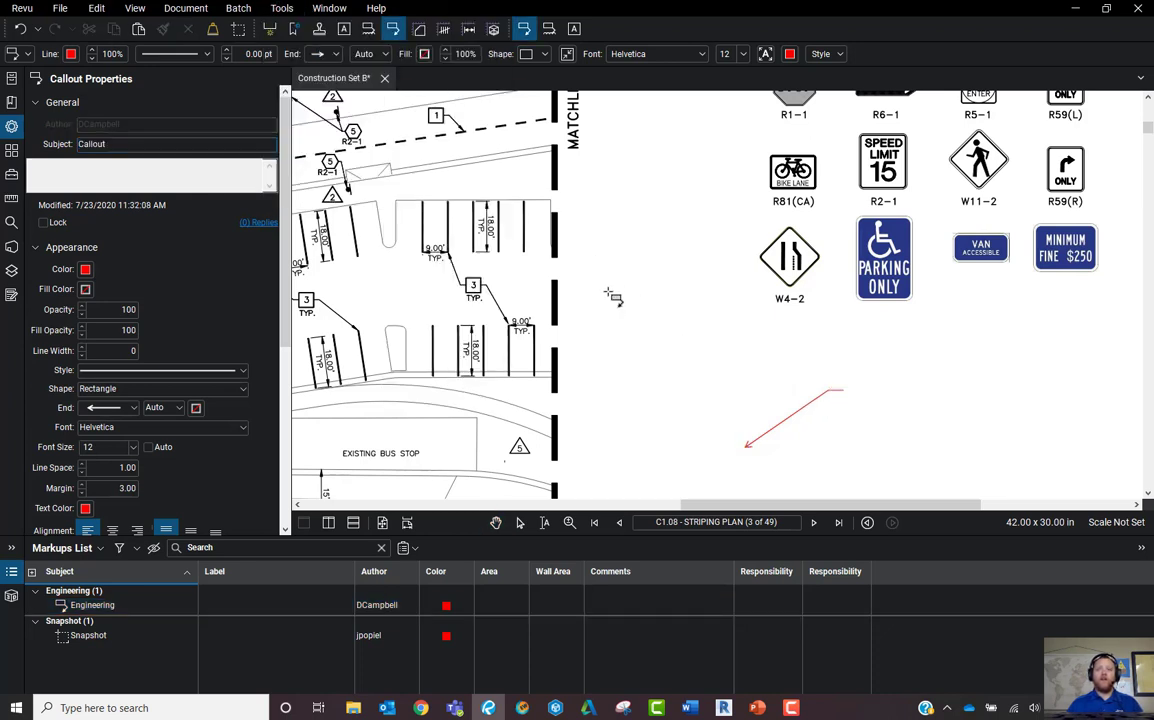
pyautogui.click(645, 364)
pyautogui.click(730, 322)
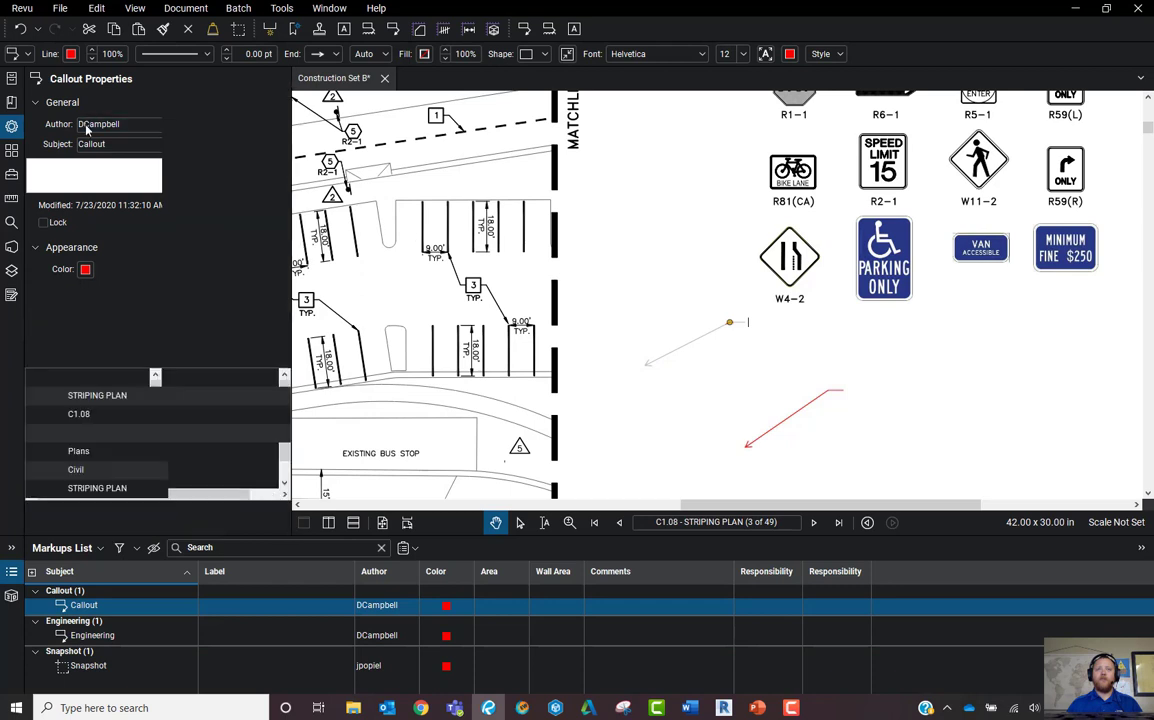
pyautogui.press('Escape')
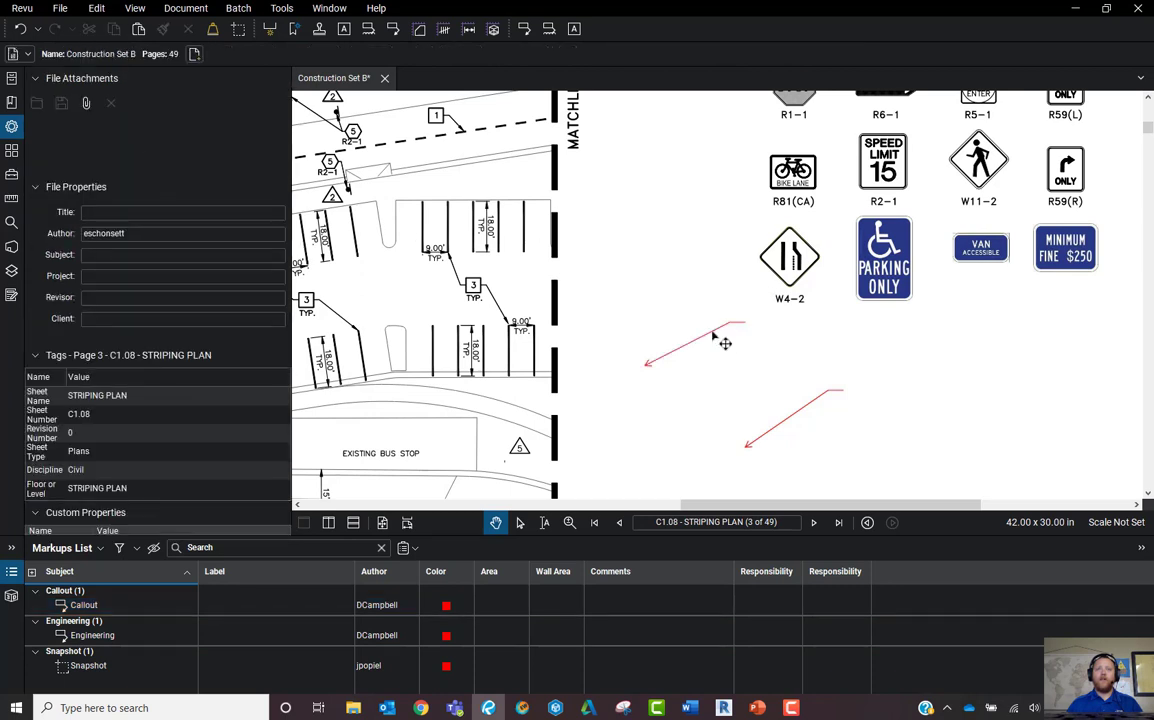
pyautogui.click(713, 336)
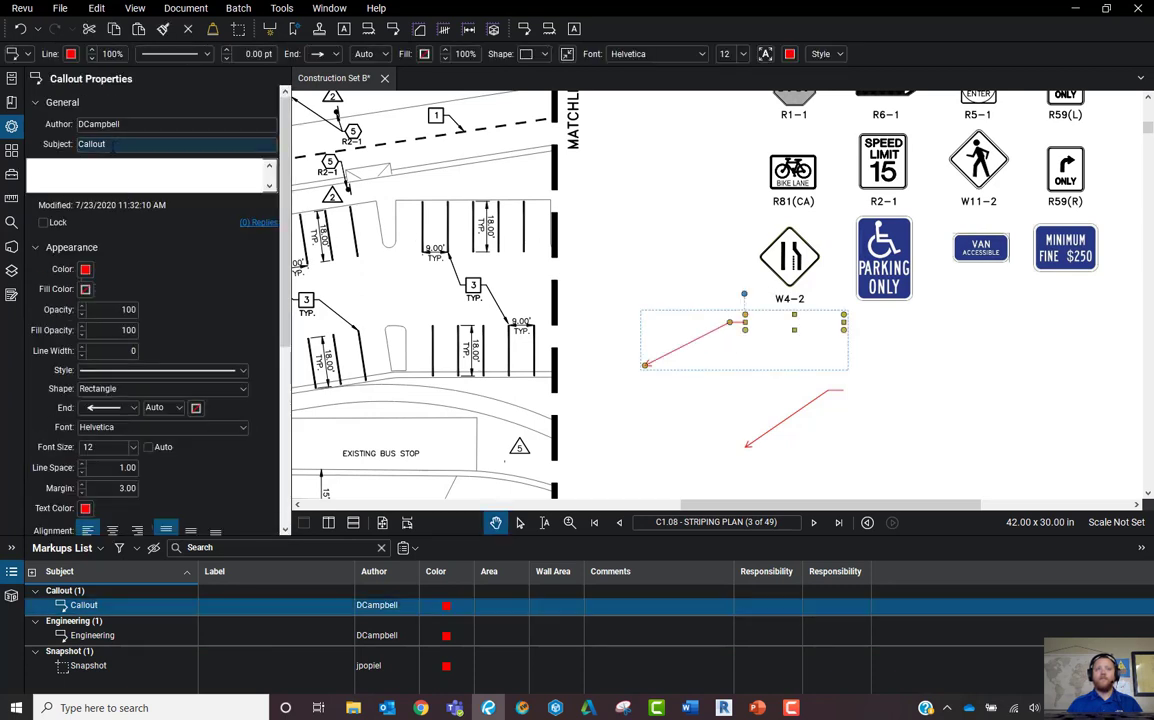
pyautogui.click(795, 369)
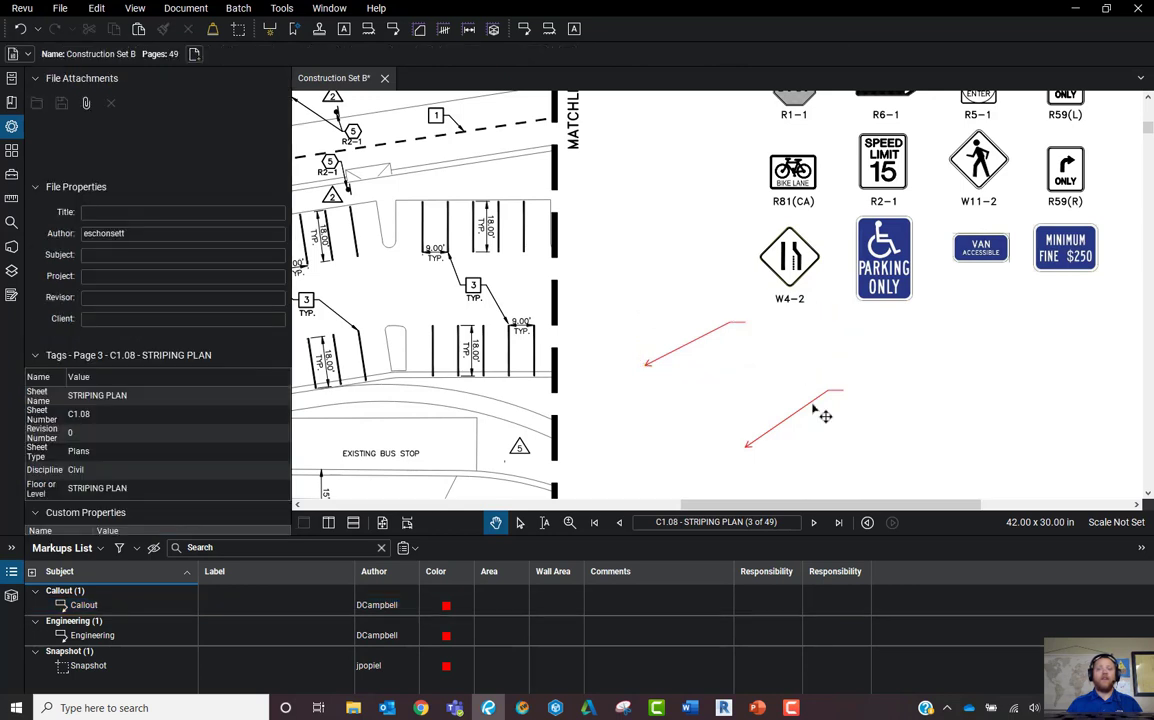
# - Add the Engineering callout to the My Tools set of the Tool Chest
pyautogui.click(815, 410)
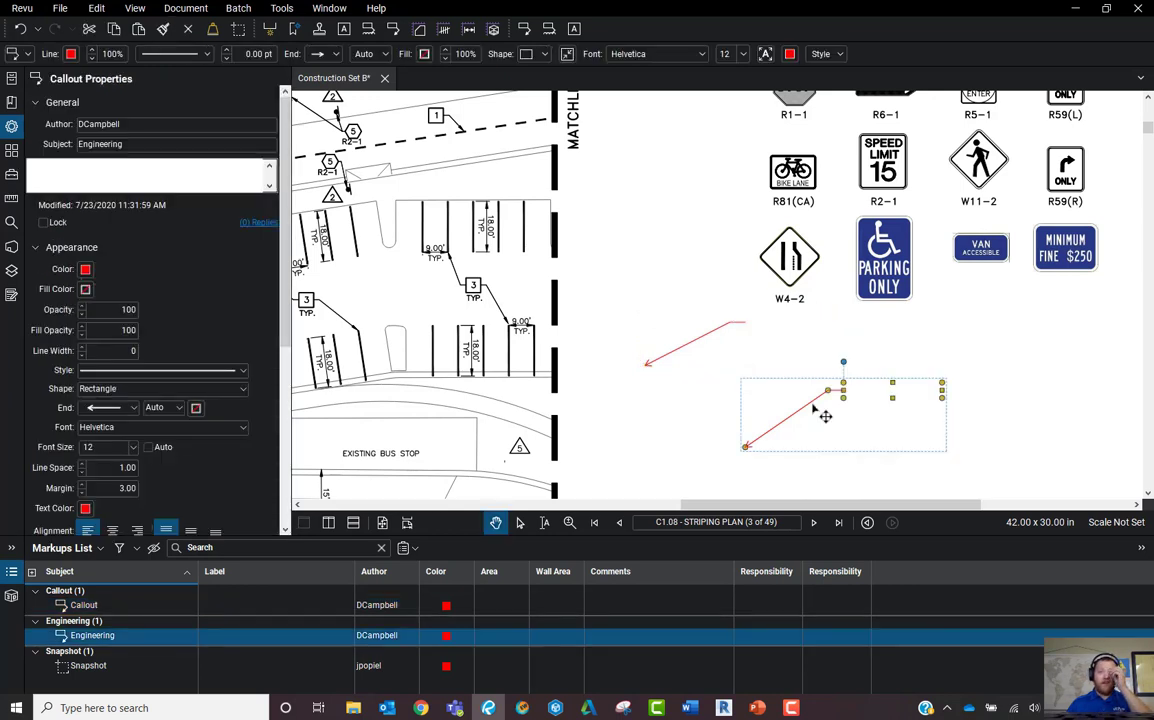
pyautogui.rightClick(816, 409)
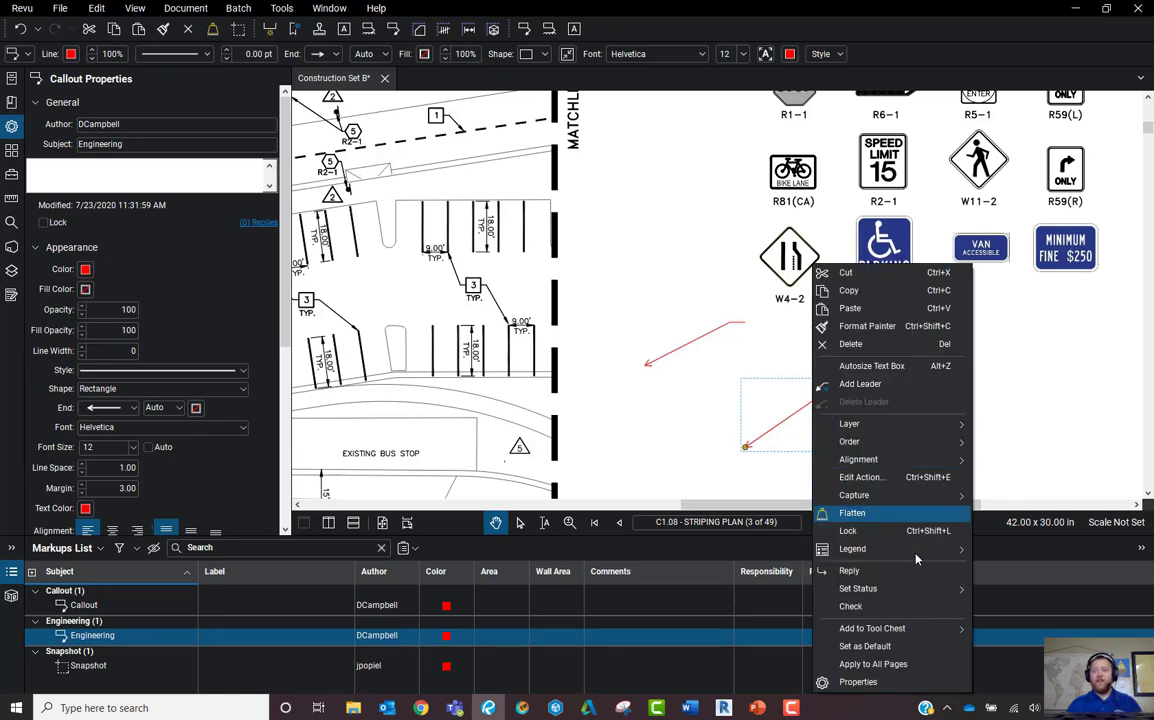
pyautogui.moveTo(932, 632)
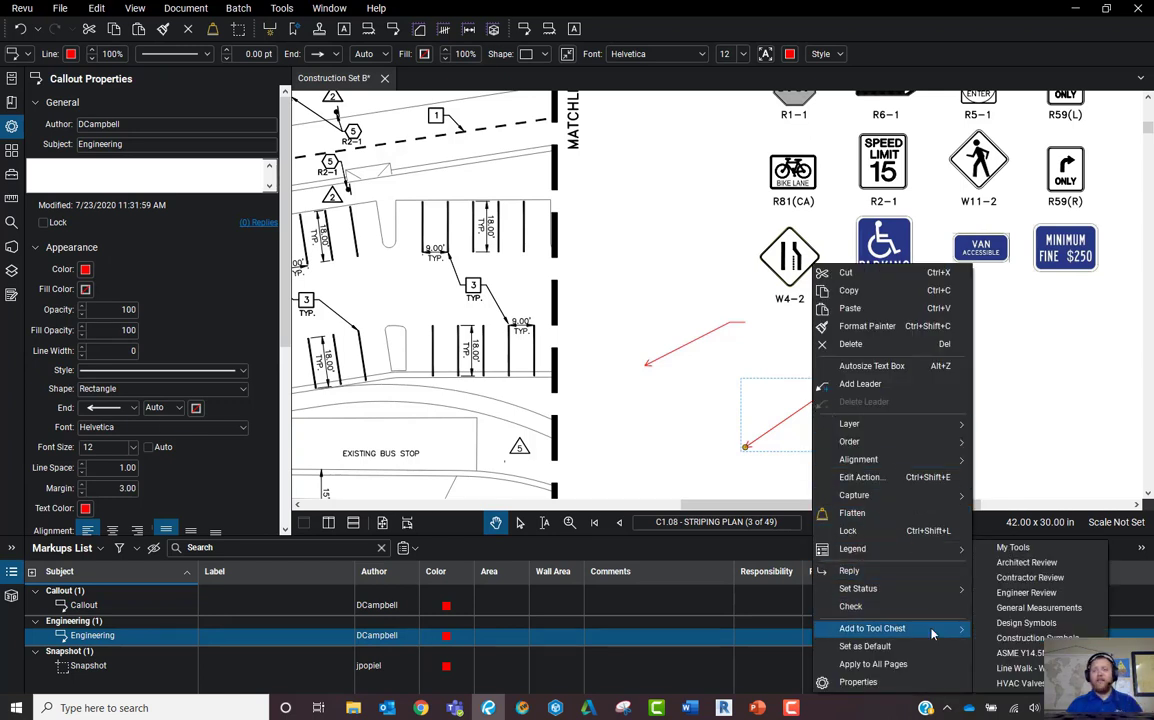
pyautogui.click(1028, 548)
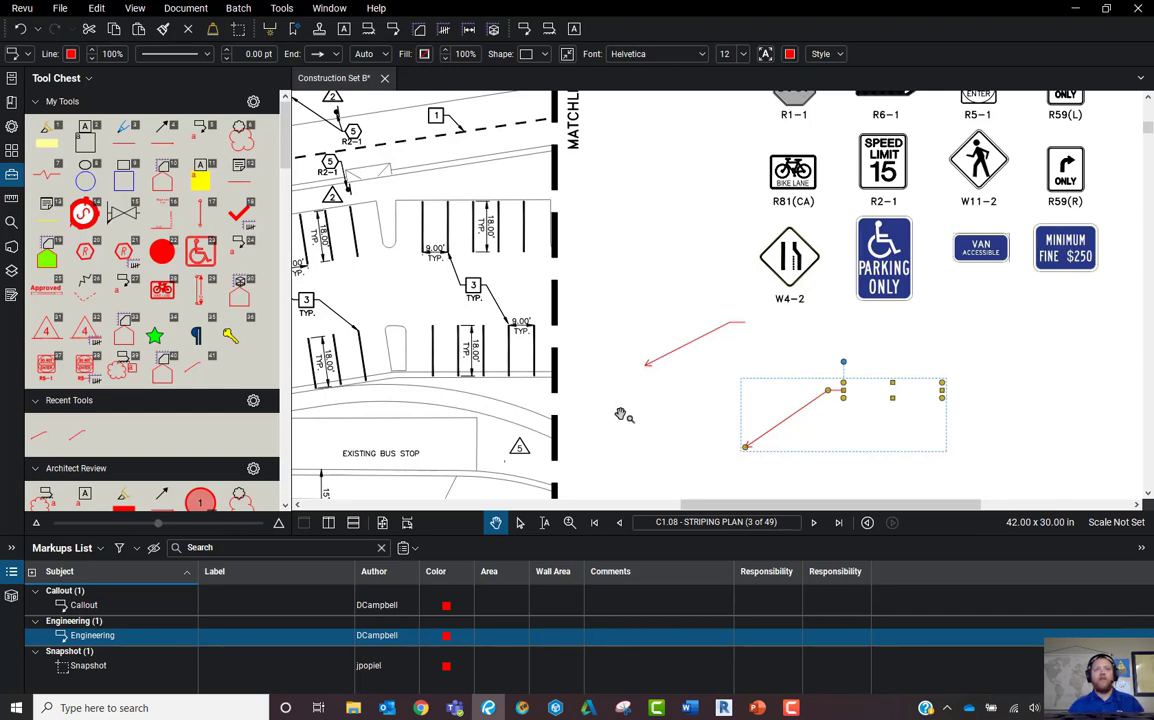
# - Place one Electrical Comment, one Arch Comment and one Mechanical Comment note from My Tools in the blank area above the callouts
pyautogui.click(238, 338)
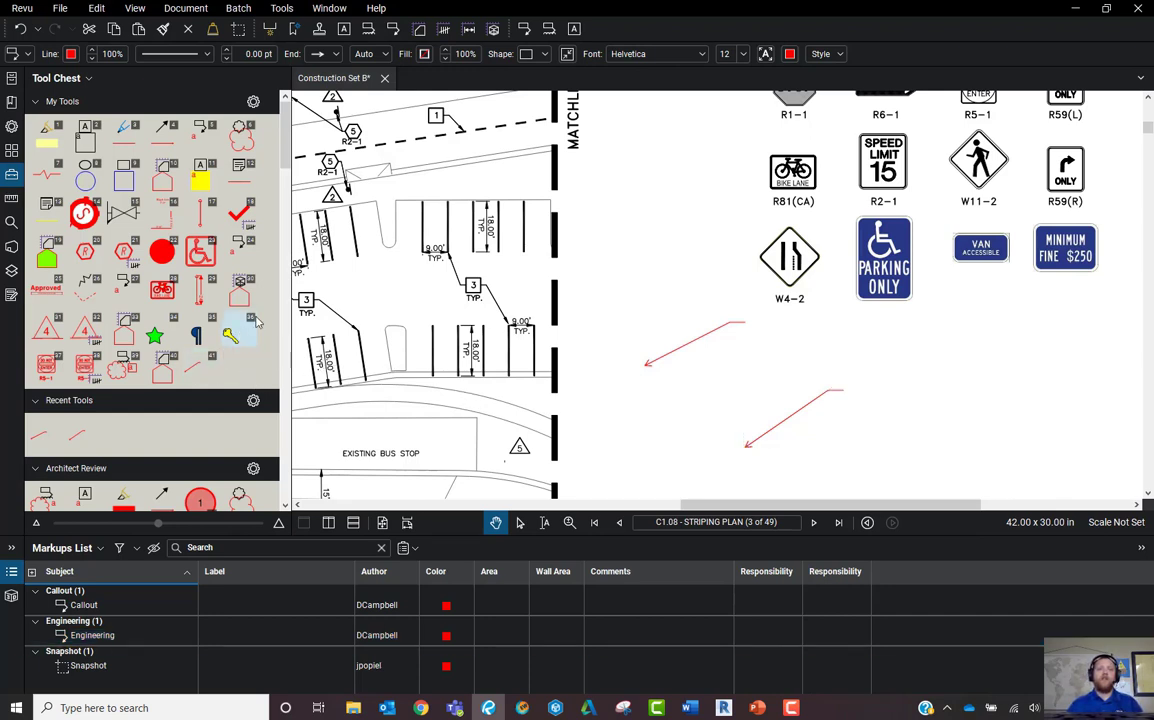
pyautogui.click(655, 272)
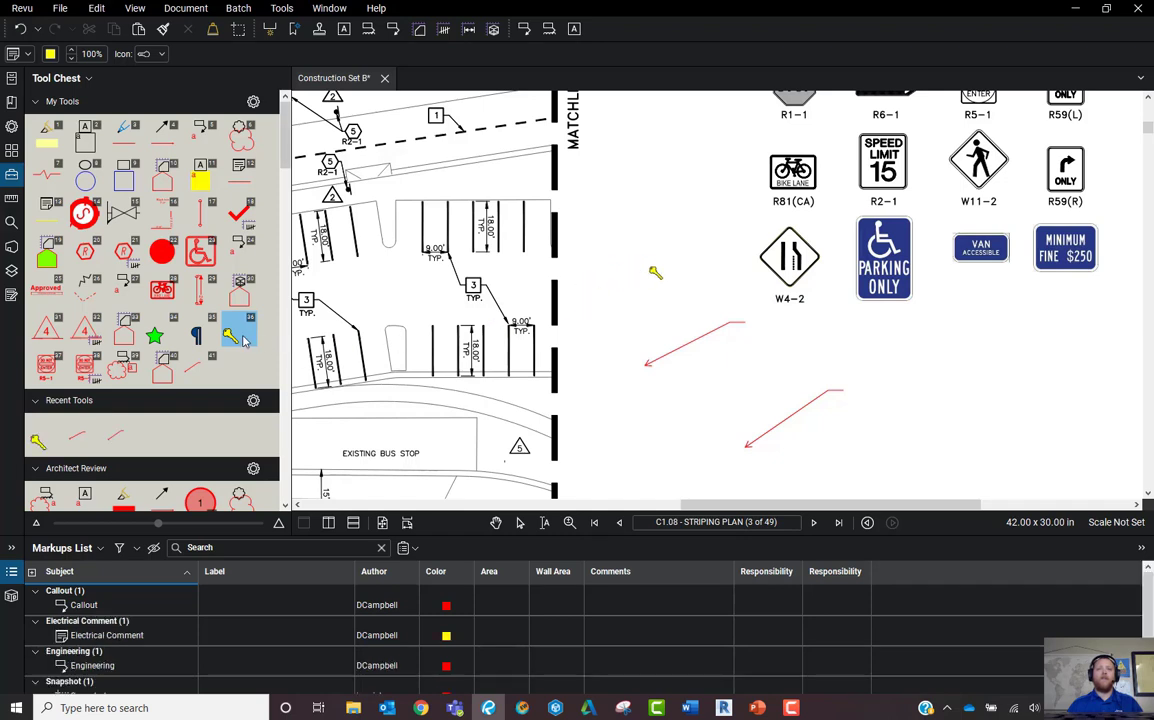
pyautogui.click(197, 337)
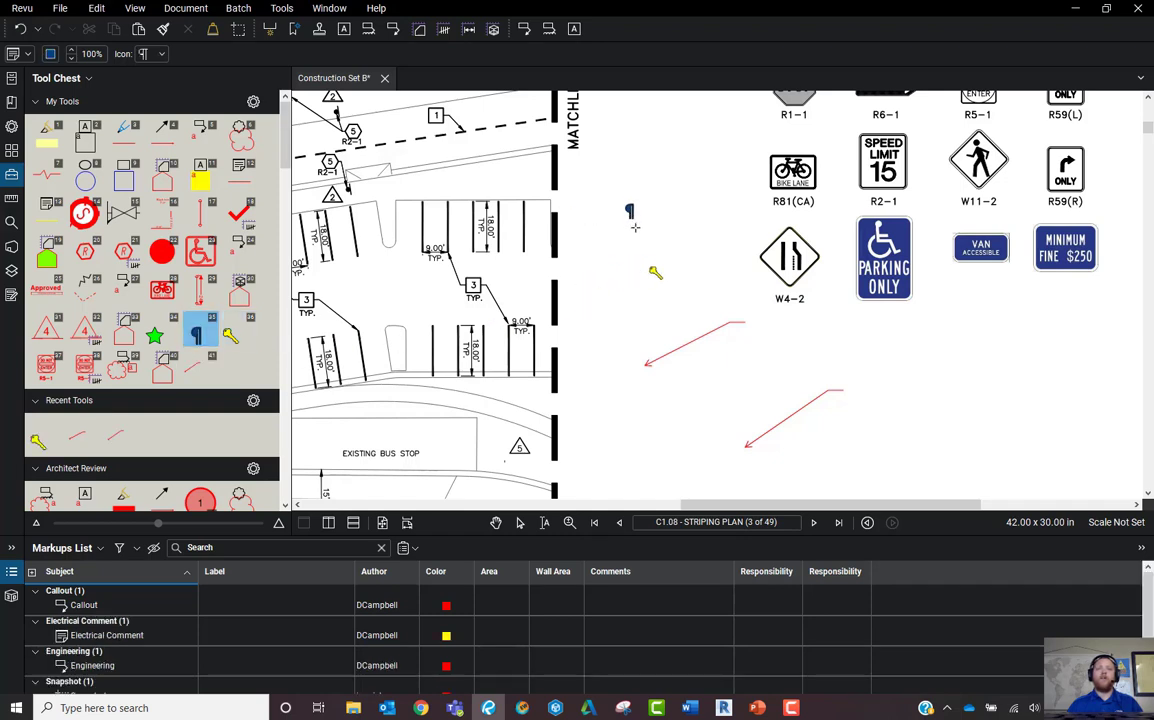
pyautogui.click(673, 243)
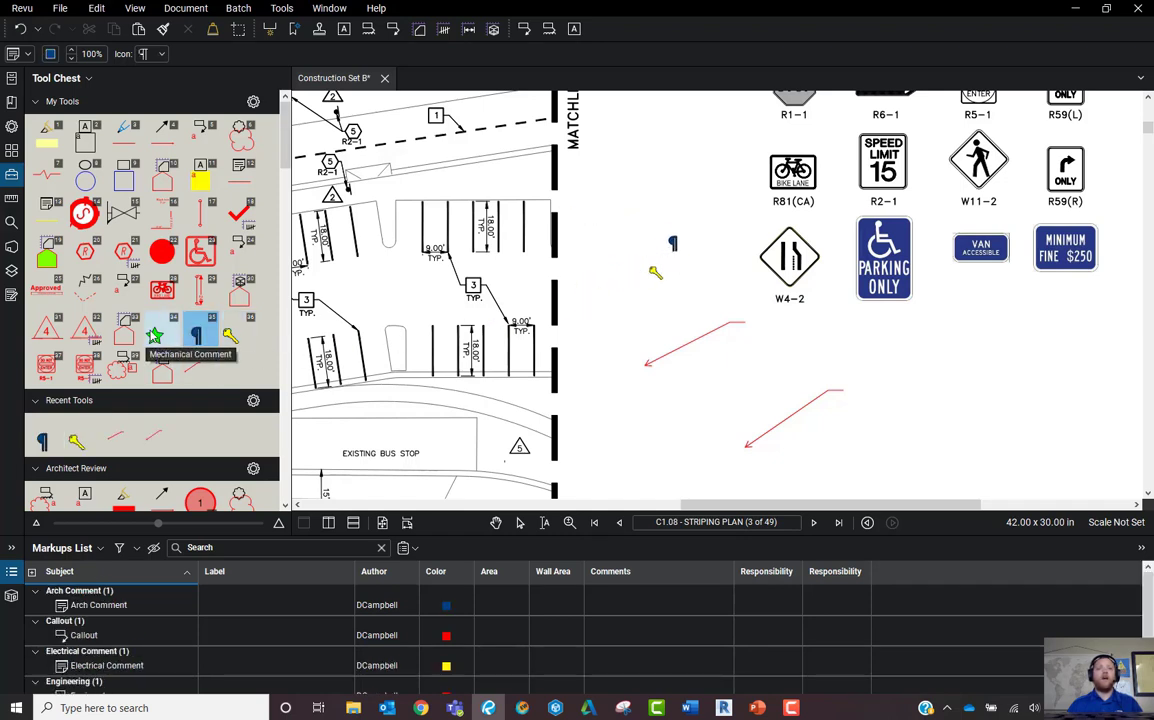
pyautogui.click(153, 336)
pyautogui.click(656, 201)
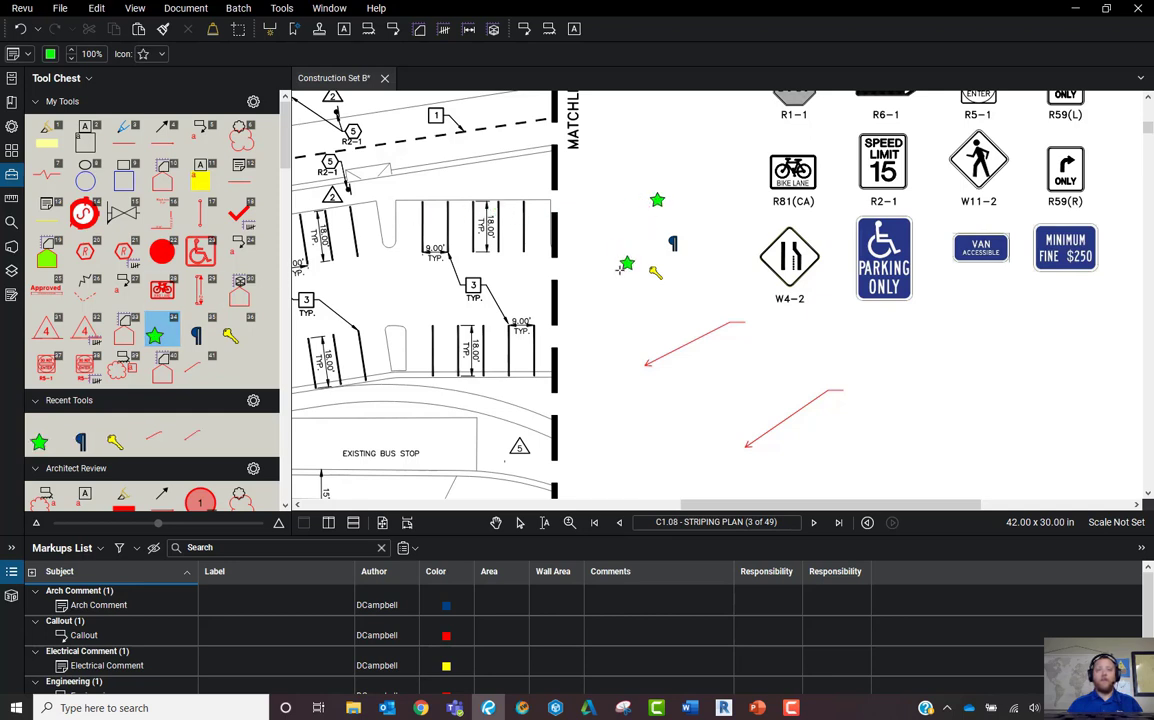
pyautogui.press('Escape')
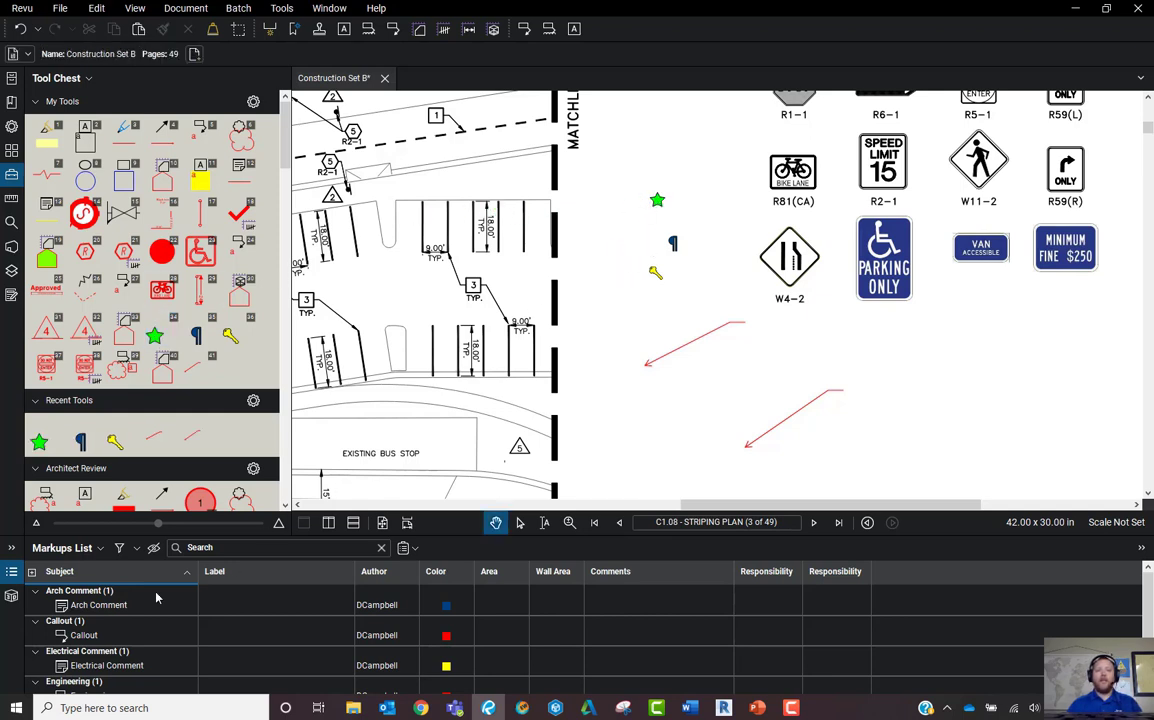
# - Review the placed comment notes in the Markups List and inspect the properties of the blue paragraph note
pyautogui.scroll(-2, 153, 656)
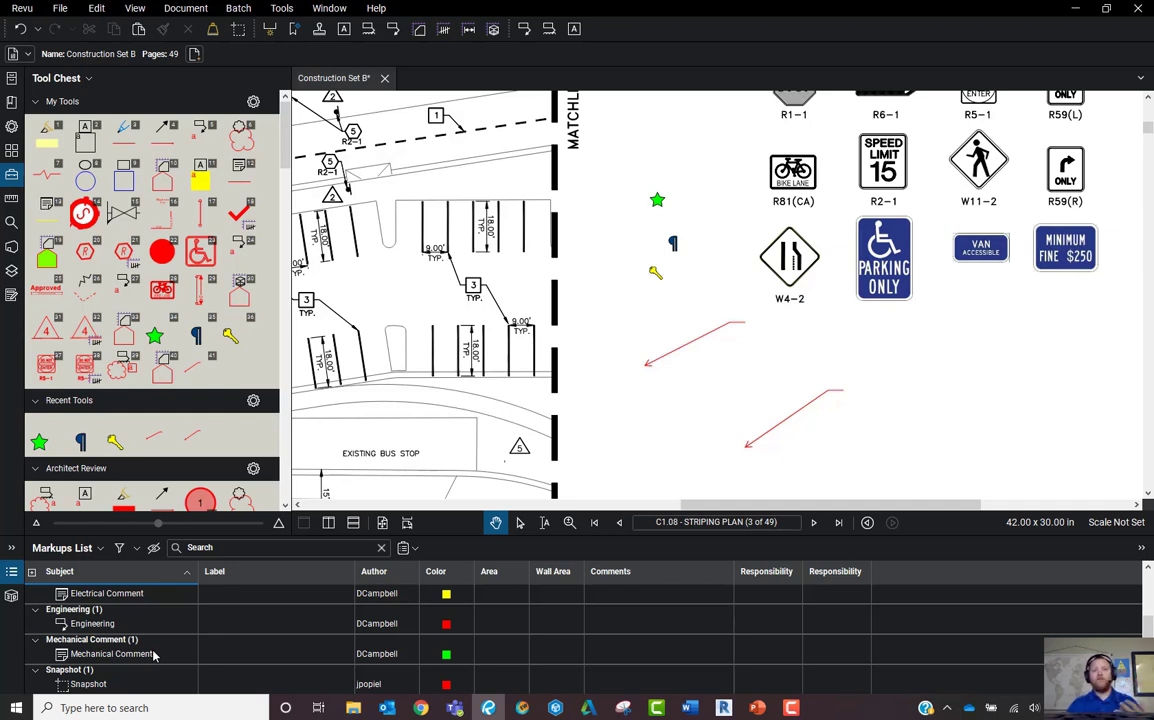
pyautogui.scroll(2, 161, 655)
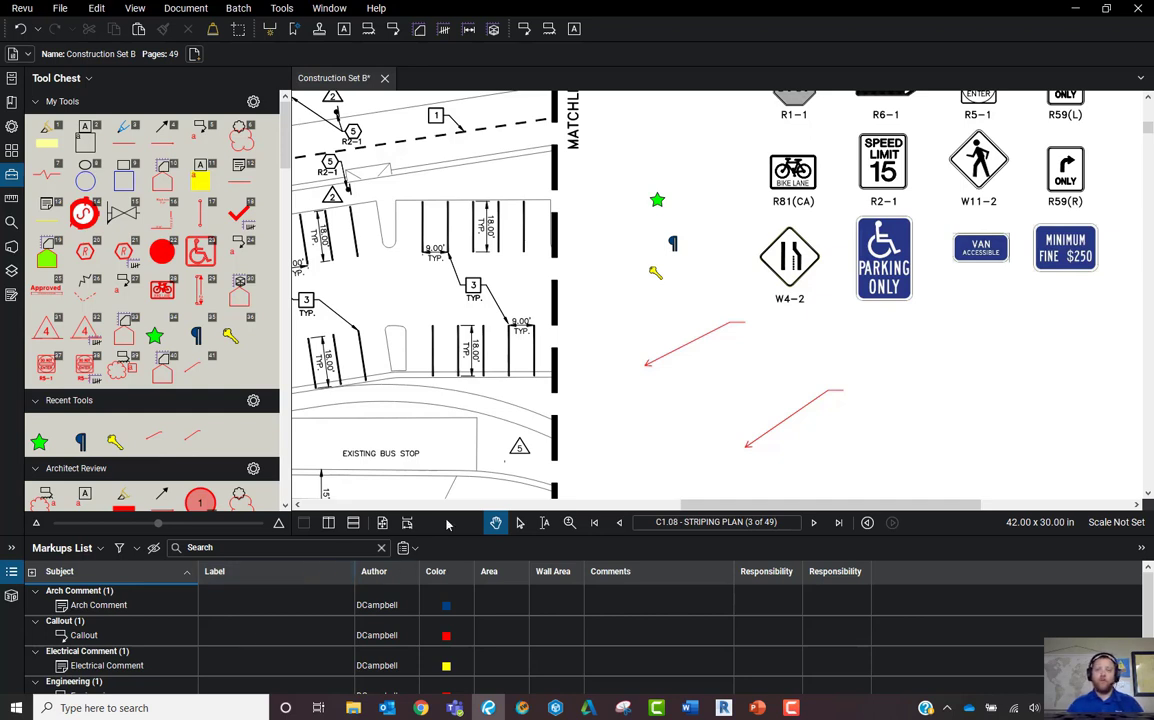
pyautogui.click(663, 207)
pyautogui.press('ctrl')
pyautogui.press('Escape')
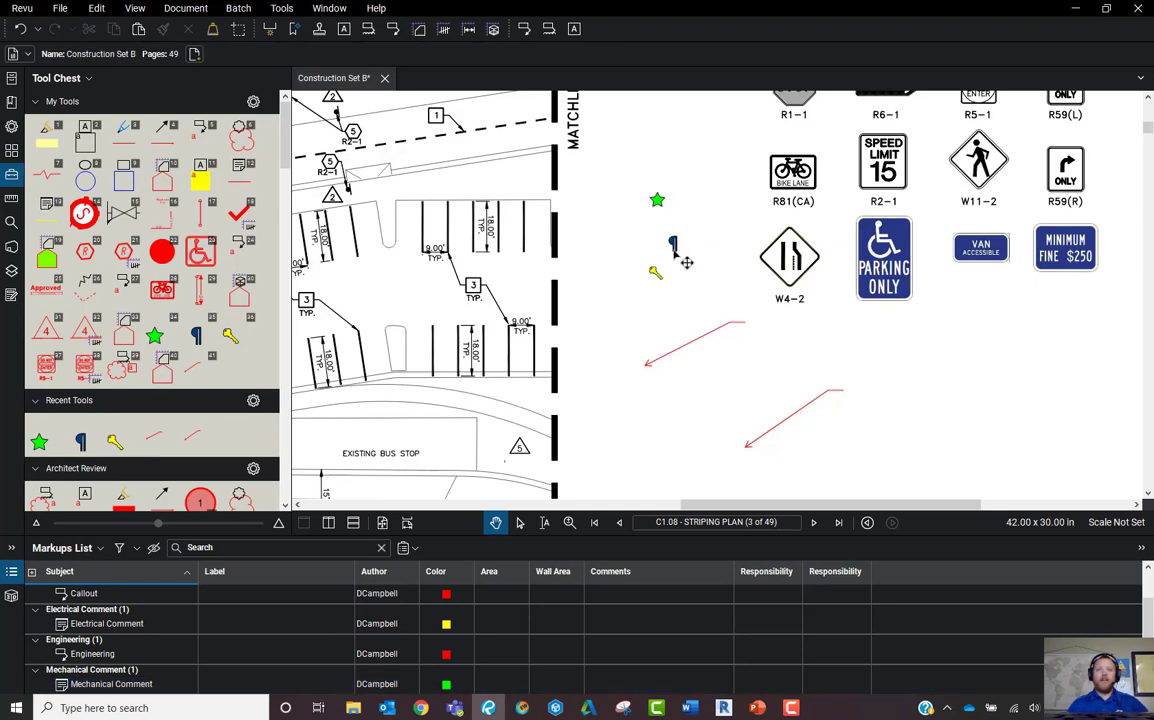
pyautogui.click(686, 262)
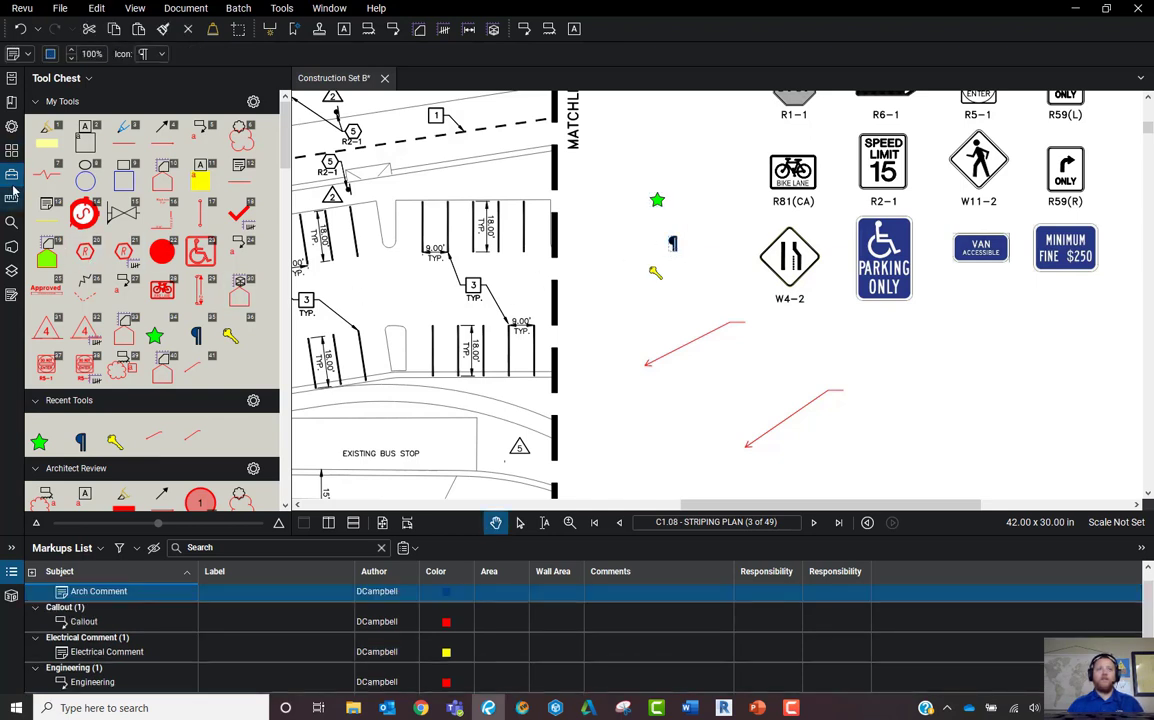
pyautogui.click(12, 126)
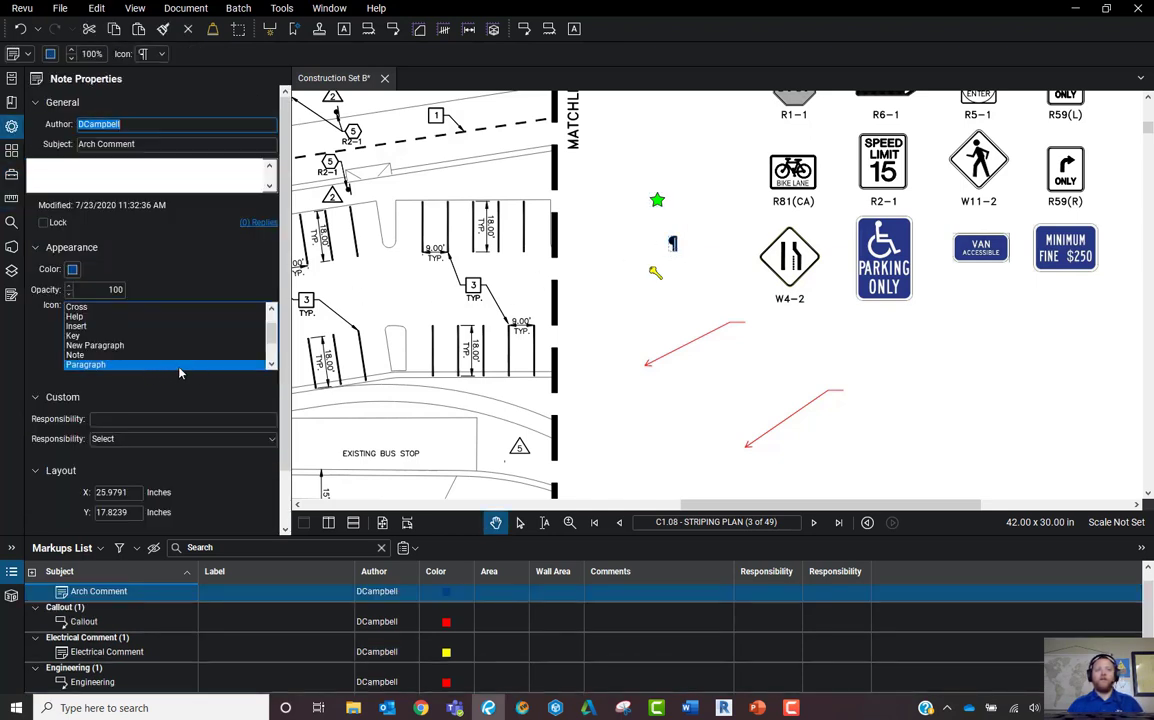
pyautogui.click(660, 307)
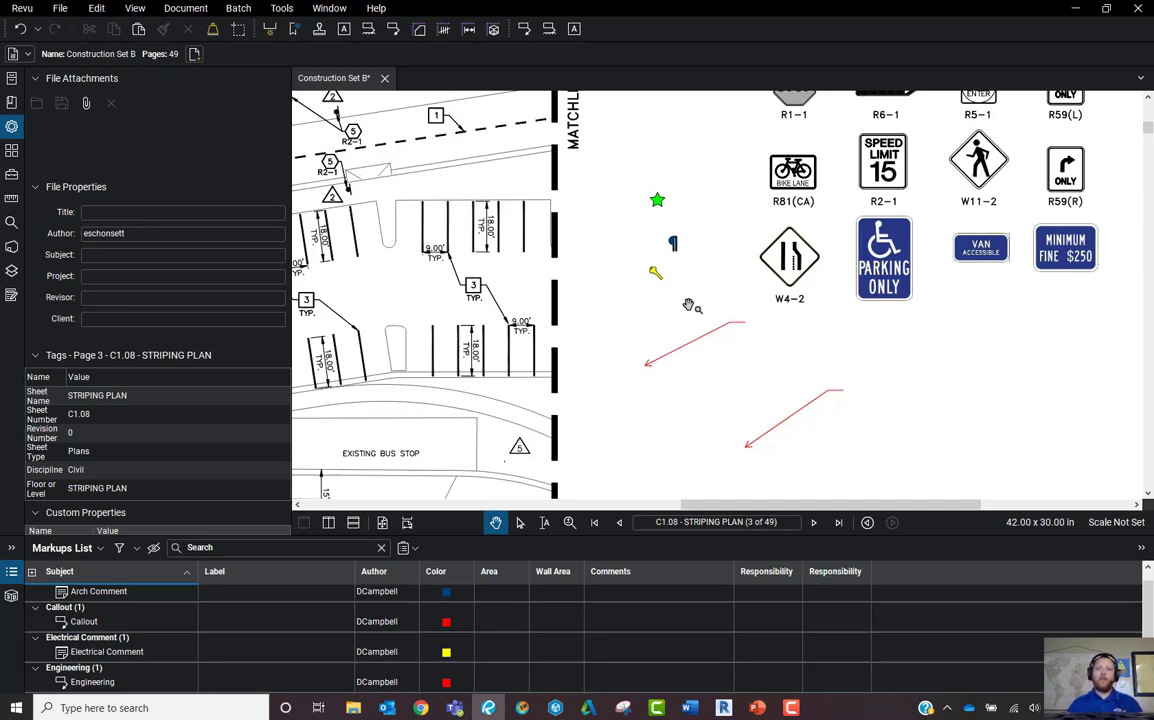
# - Look through the review and measurement tool sets in the Tool Chest
pyautogui.click(11, 174)
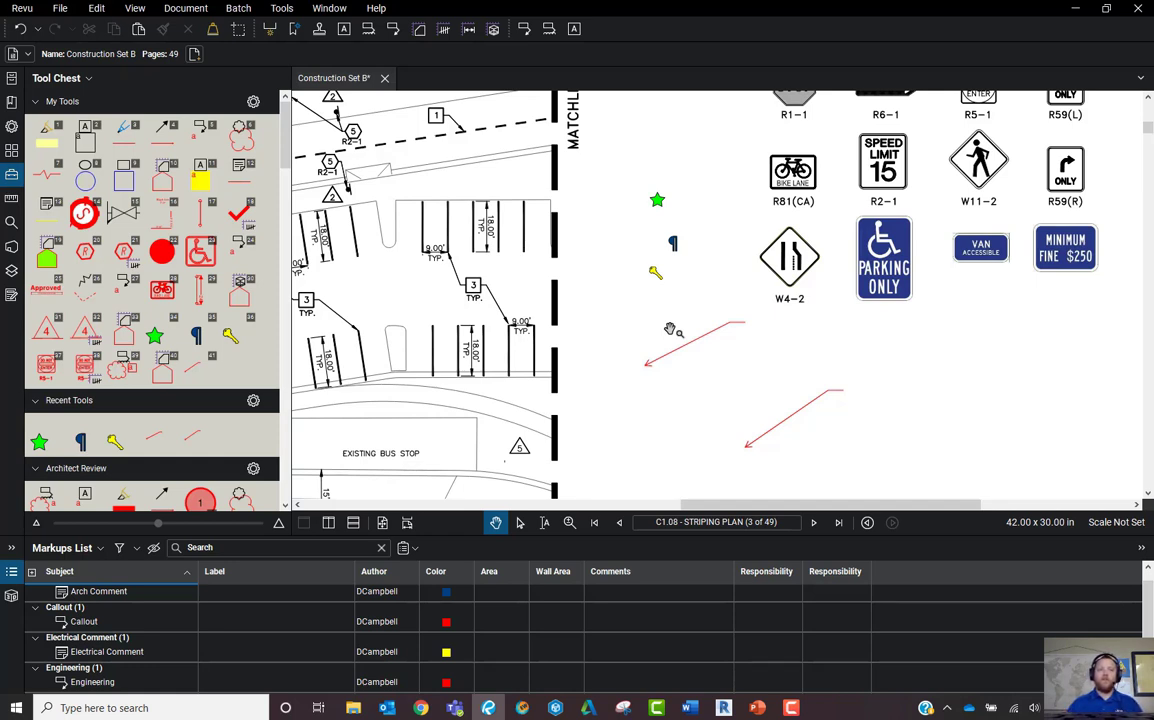
pyautogui.scroll(-10, 148, 215)
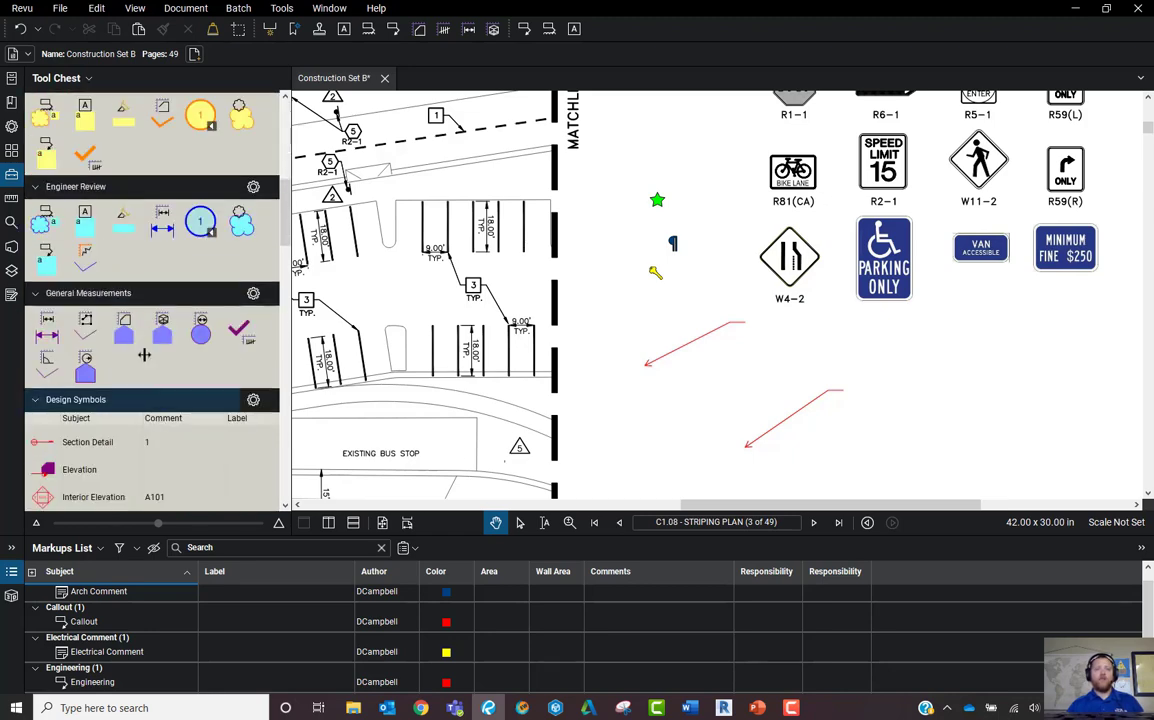
pyautogui.scroll(5, 155, 295)
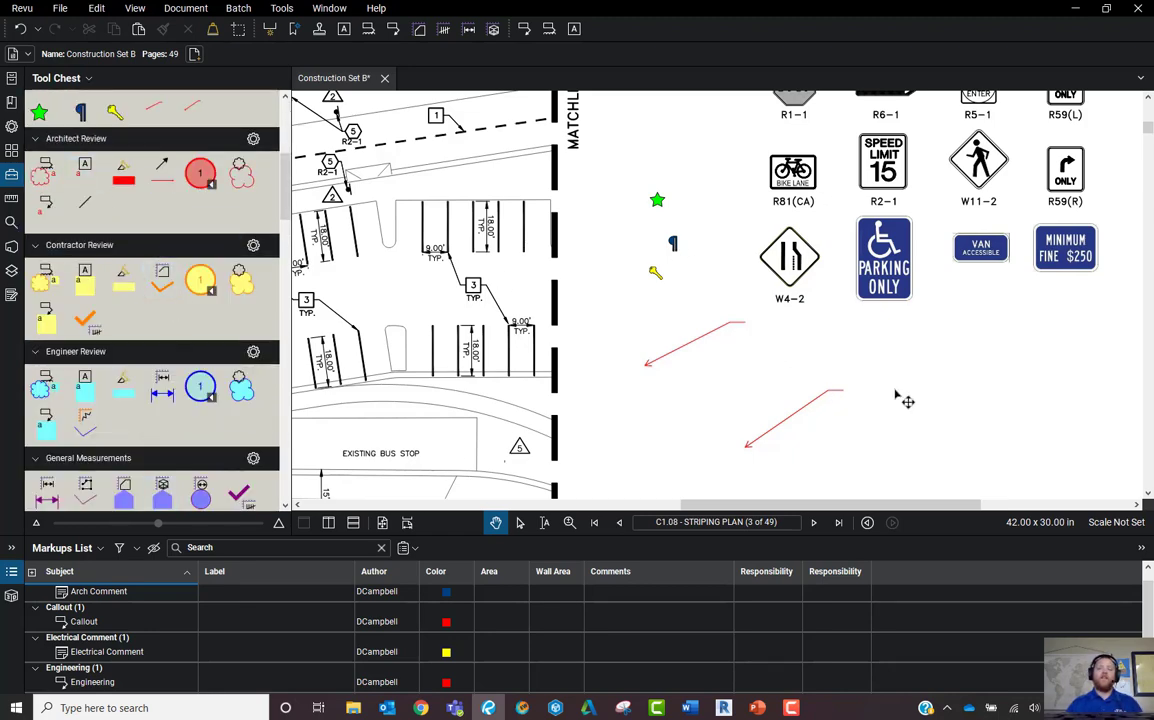
# - Change the subject of the Engineering callout to RFI
pyautogui.click(819, 404)
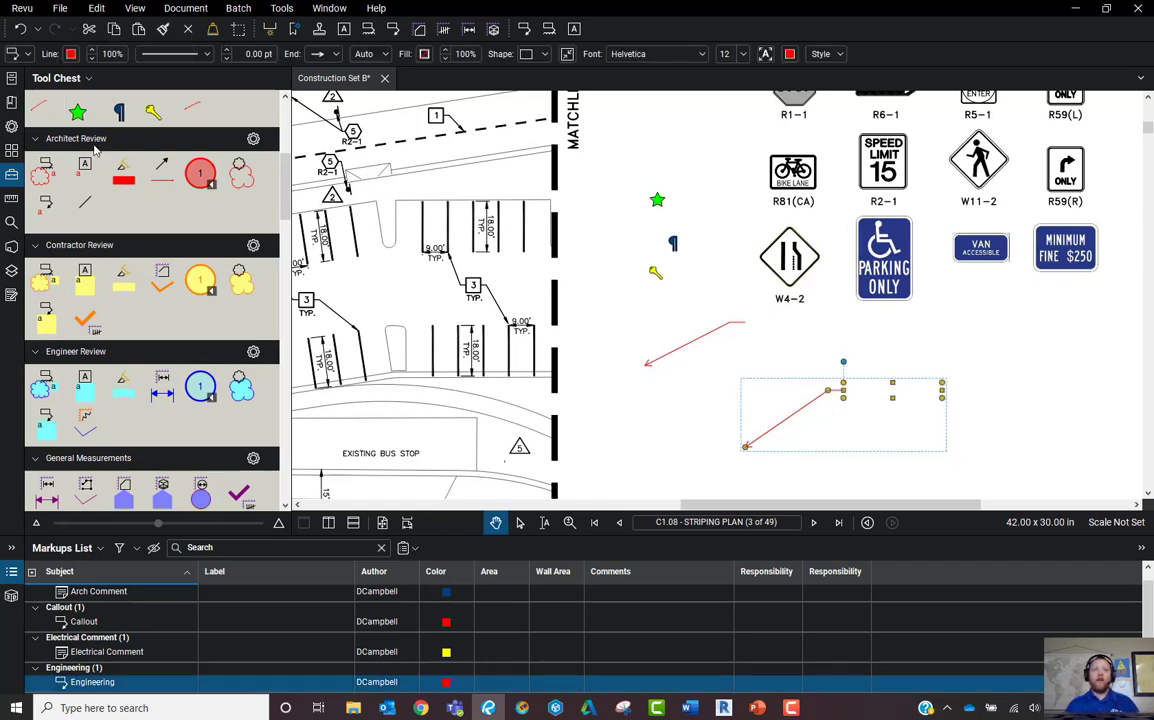
pyautogui.click(10, 126)
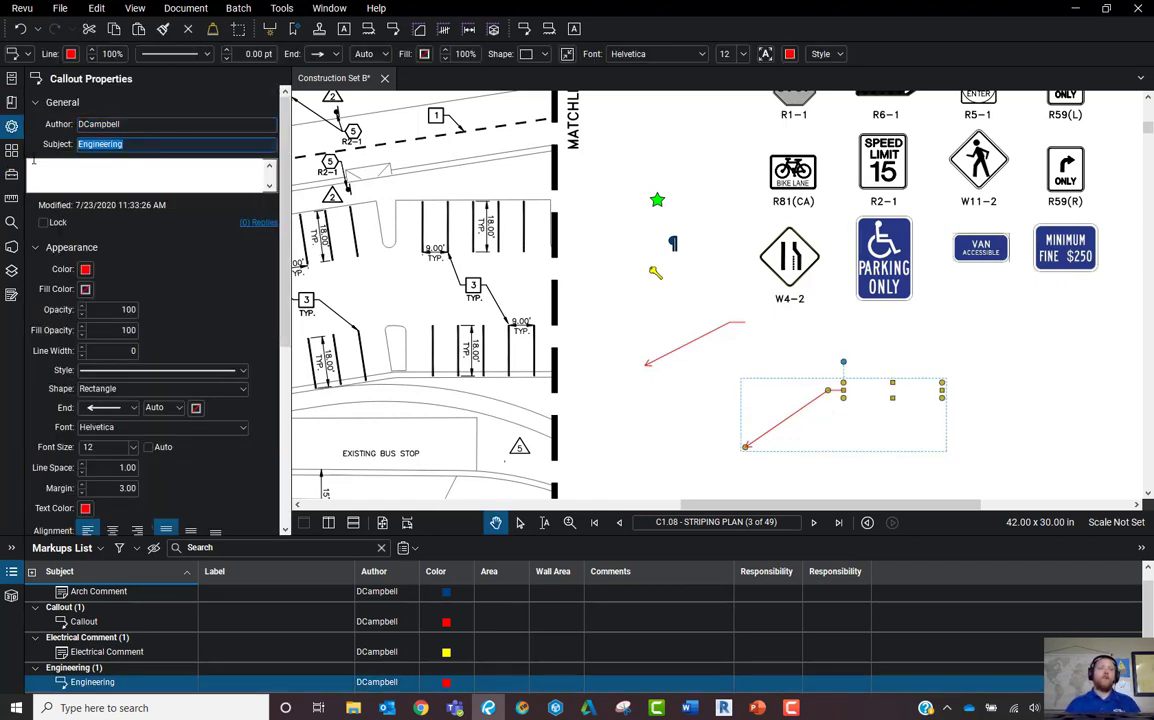
pyautogui.write('RFI')
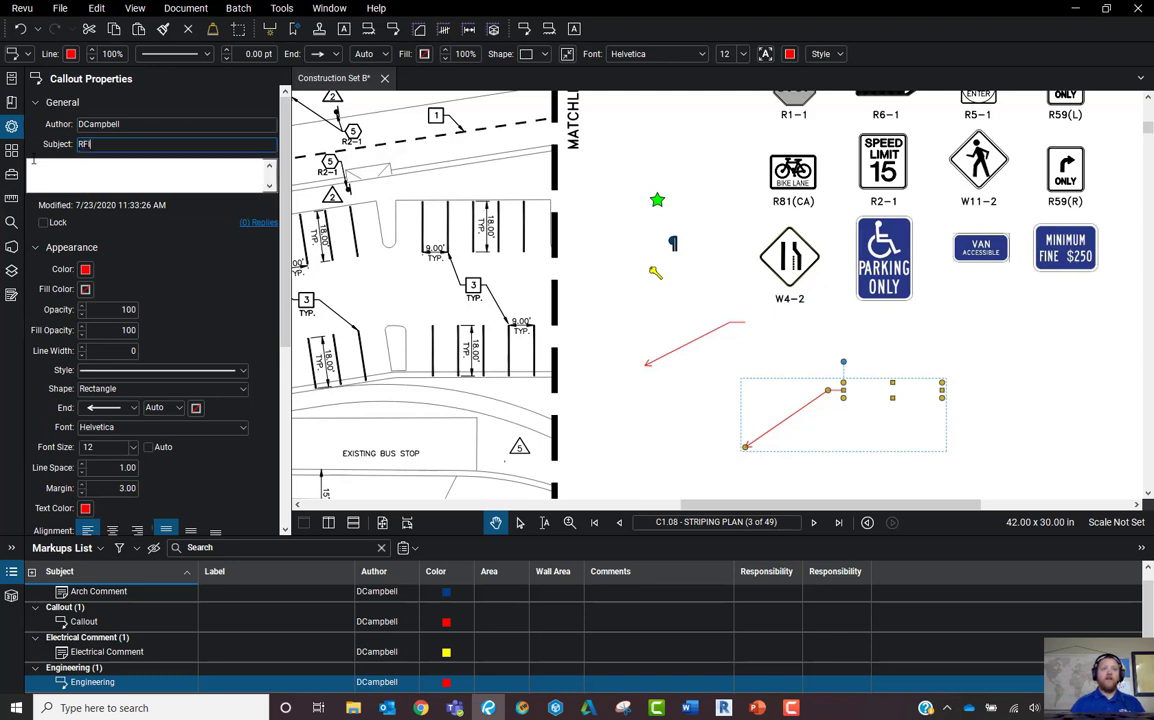
pyautogui.click(860, 345)
# - Set the line color of the RFI callout to blue
pyautogui.click(782, 421)
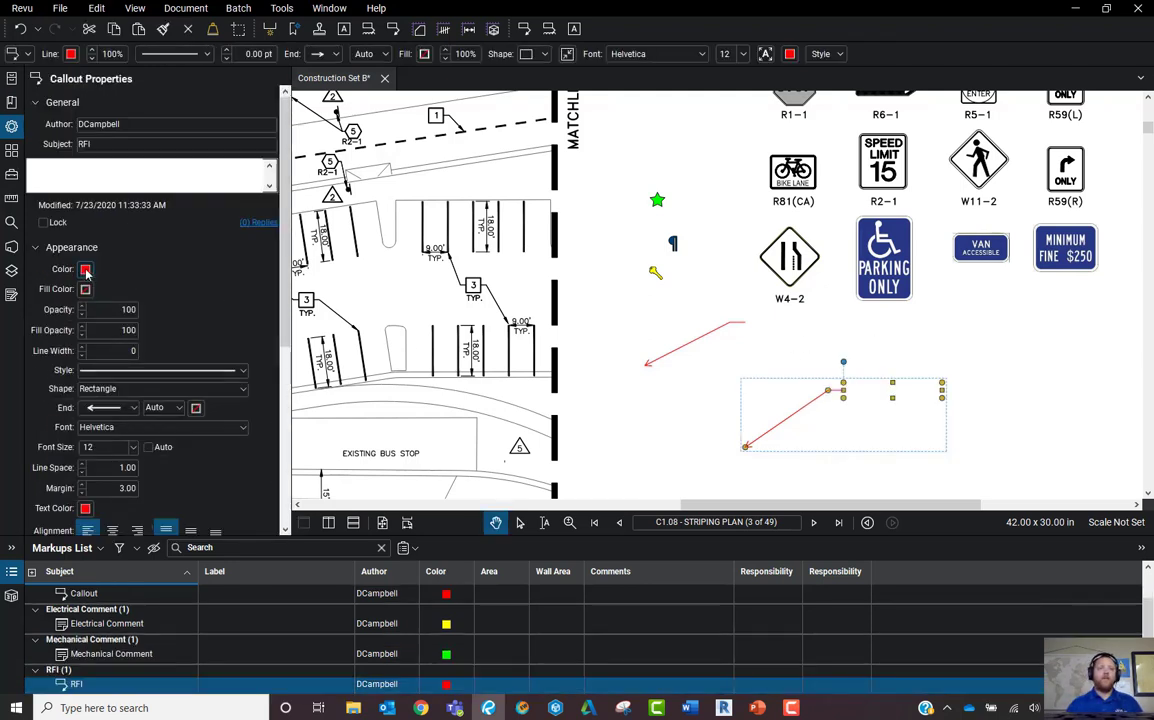
pyautogui.click(86, 270)
pyautogui.click(67, 330)
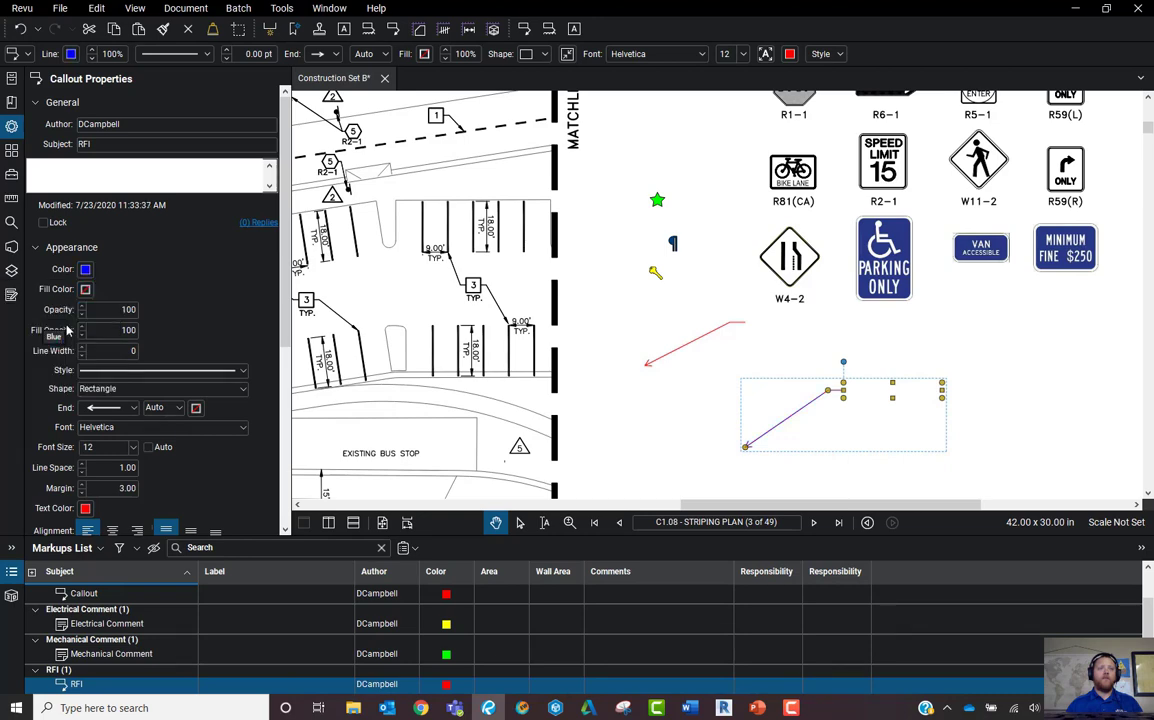
pyautogui.click(810, 316)
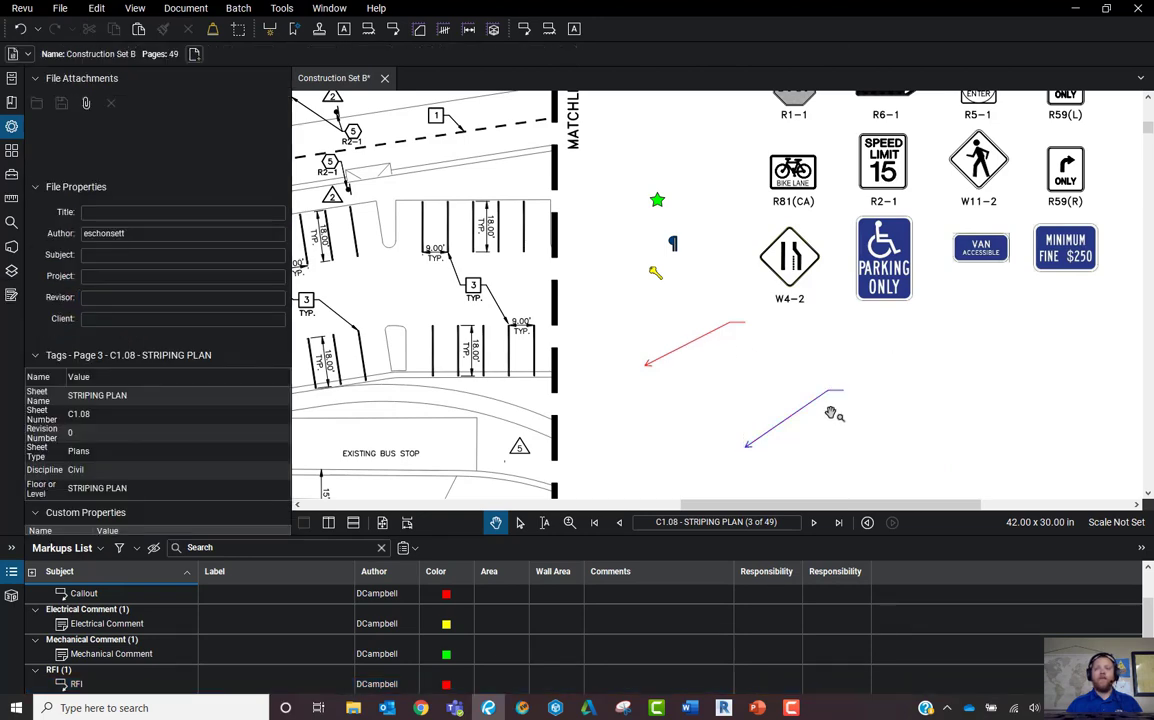
# - Save the blue RFI callout as a reusable tool in the Tool Chest
pyautogui.click(822, 408)
pyautogui.rightClick(813, 412)
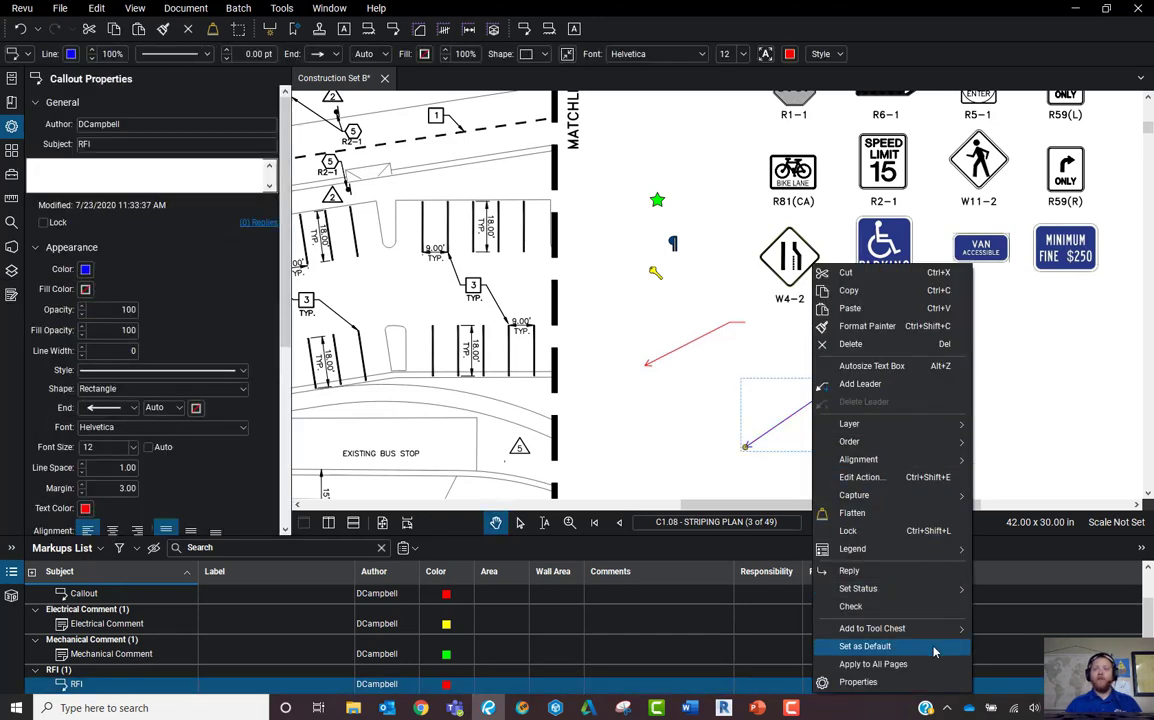
pyautogui.moveTo(940, 629)
pyautogui.click(1012, 546)
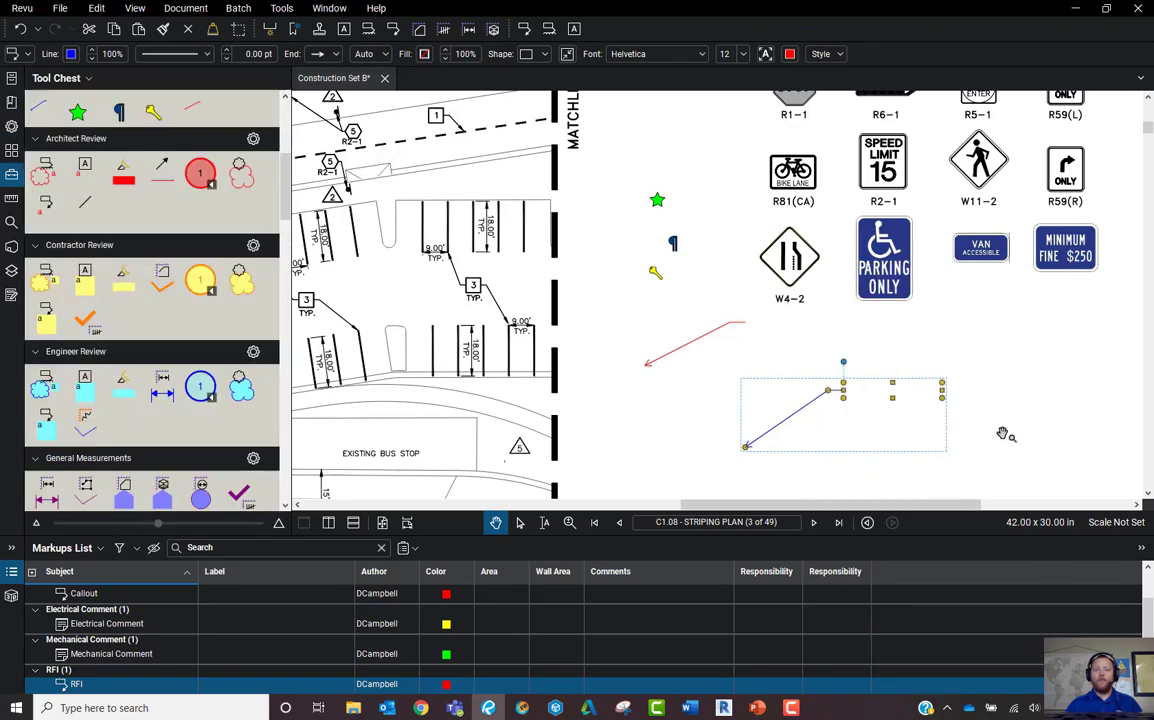
pyautogui.click(1003, 433)
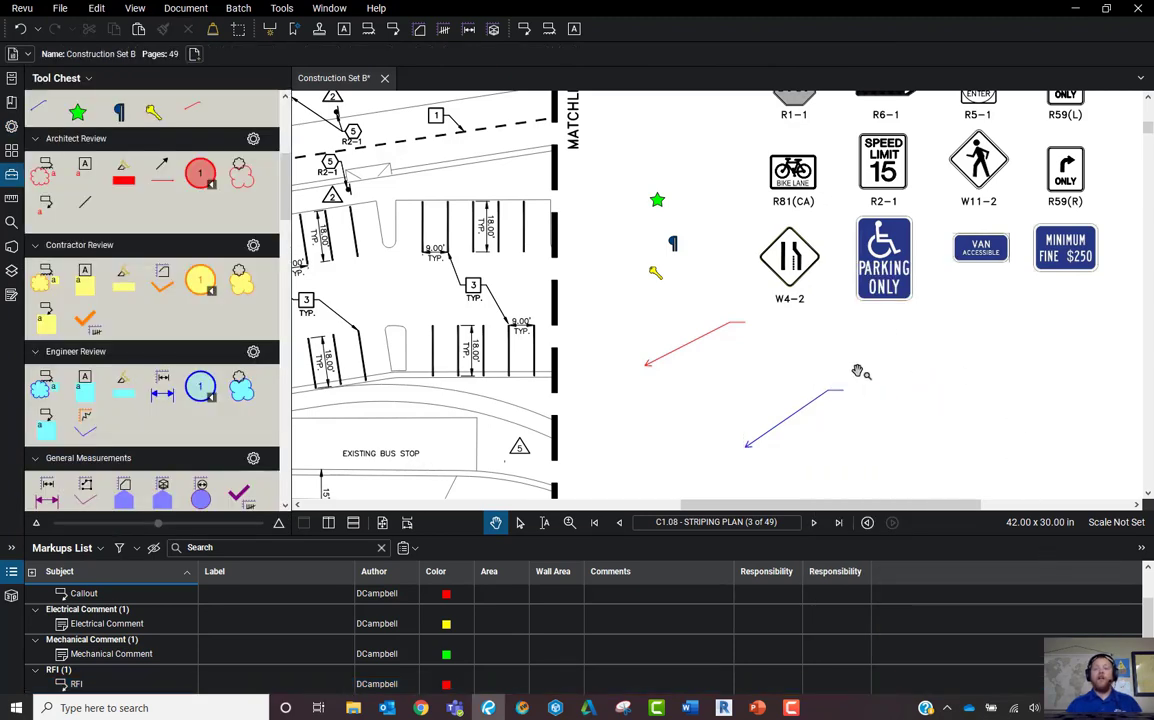
# - Delete the blue RFI callout and the red callout from the striping plan
pyautogui.click(824, 401)
pyautogui.press('Delete')
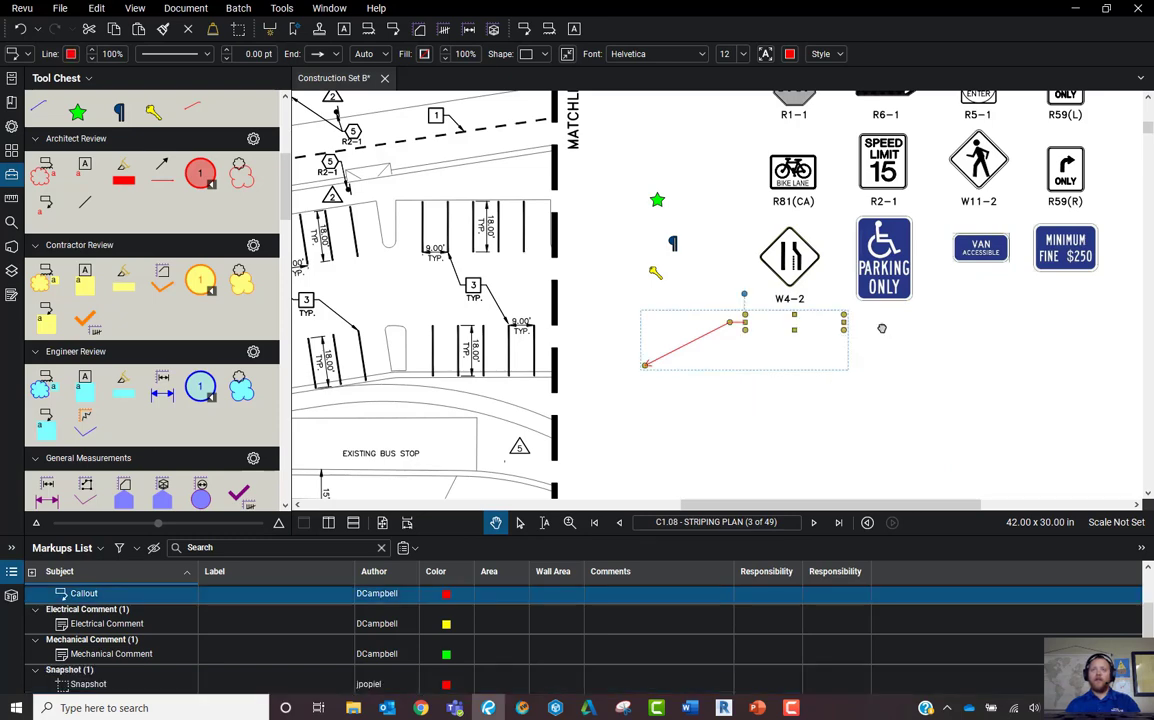
pyautogui.moveTo(884, 329); pyautogui.dragTo(793, 430)
pyautogui.press('Delete')
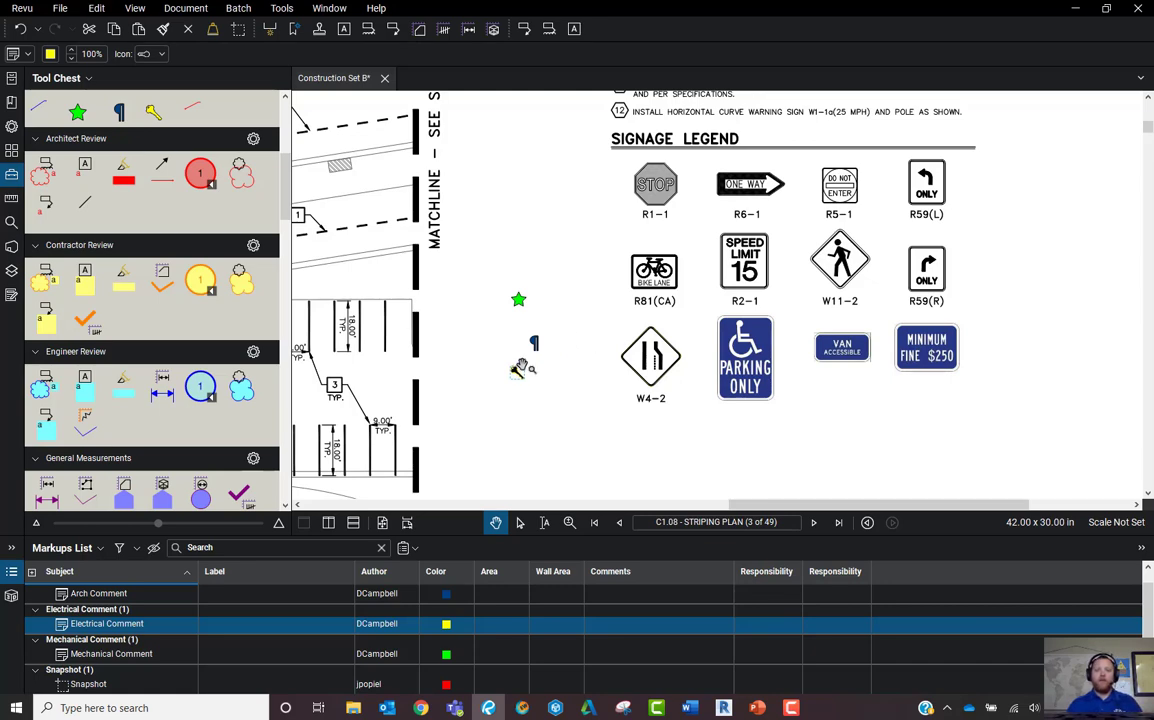
# - Capture a snapshot of the W11-2 pedestrian sign and paste it beside the MINIMUM FINE $250 sign
pyautogui.click(583, 390)
pyautogui.moveTo(638, 404); pyautogui.dragTo(571, 411)
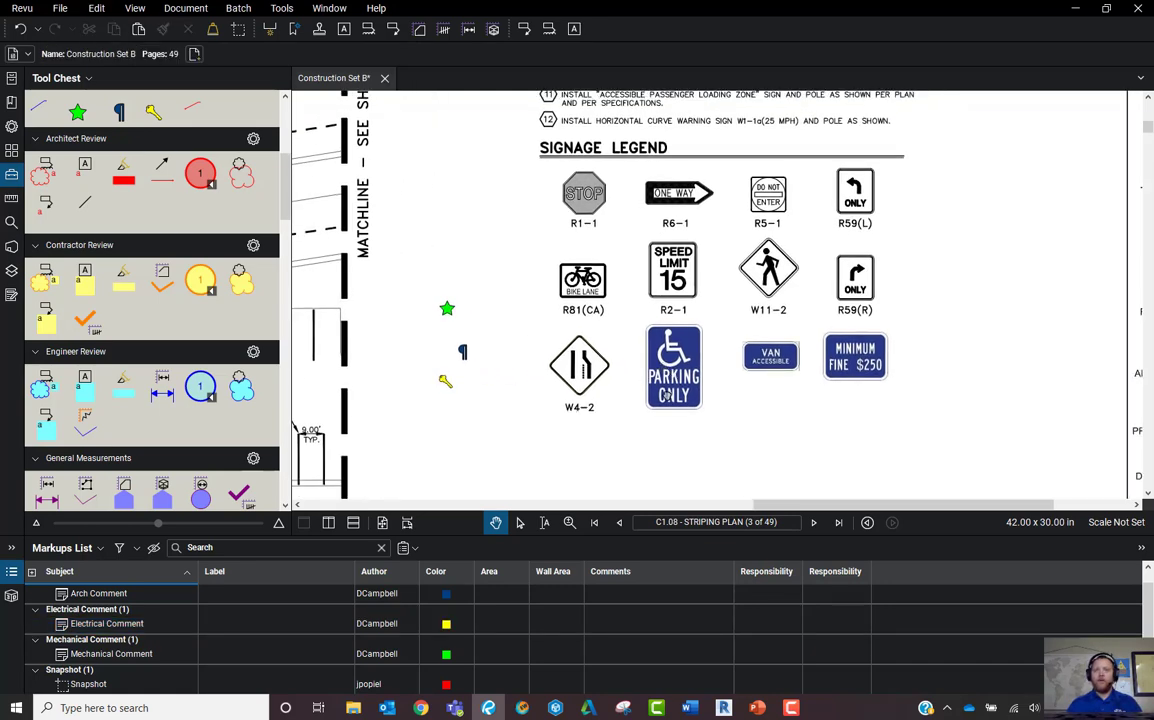
pyautogui.scroll(1, 690, 348)
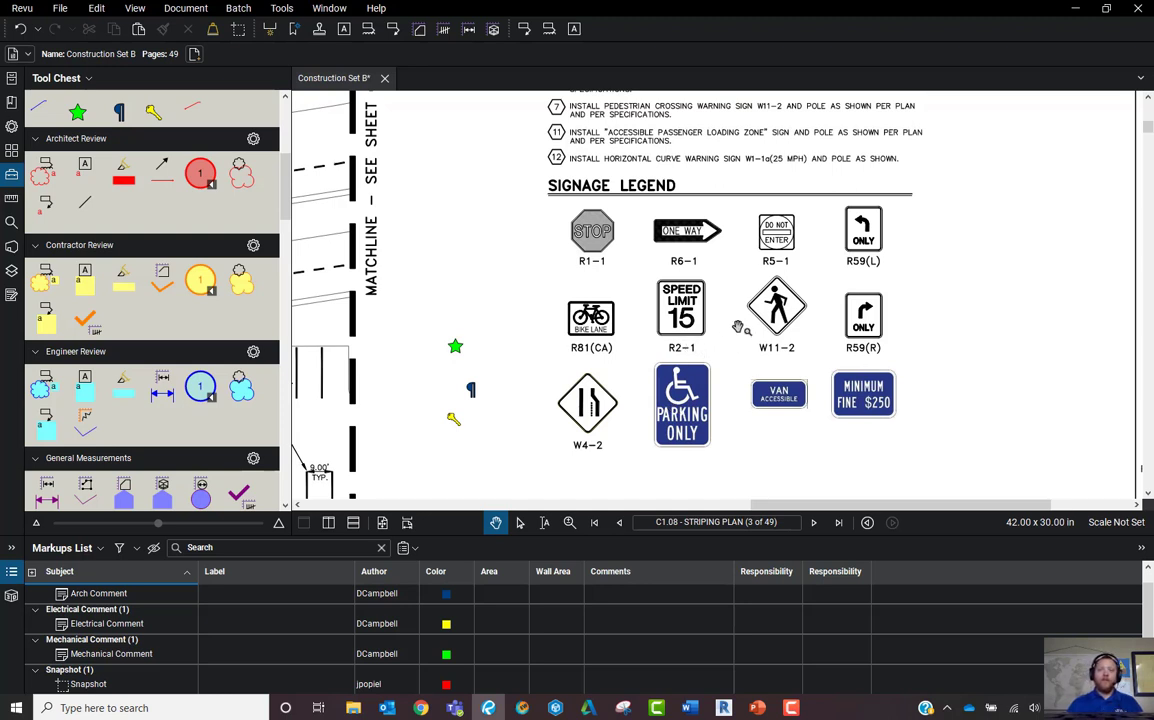
pyautogui.click(96, 9)
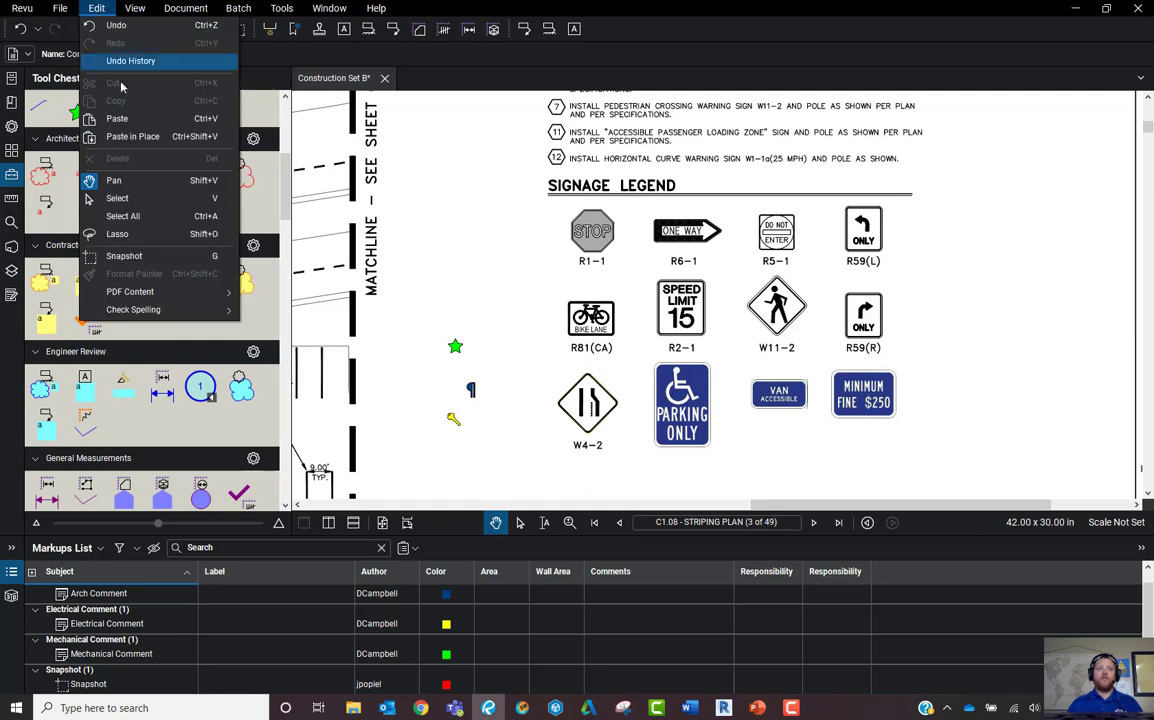
pyautogui.click(160, 257)
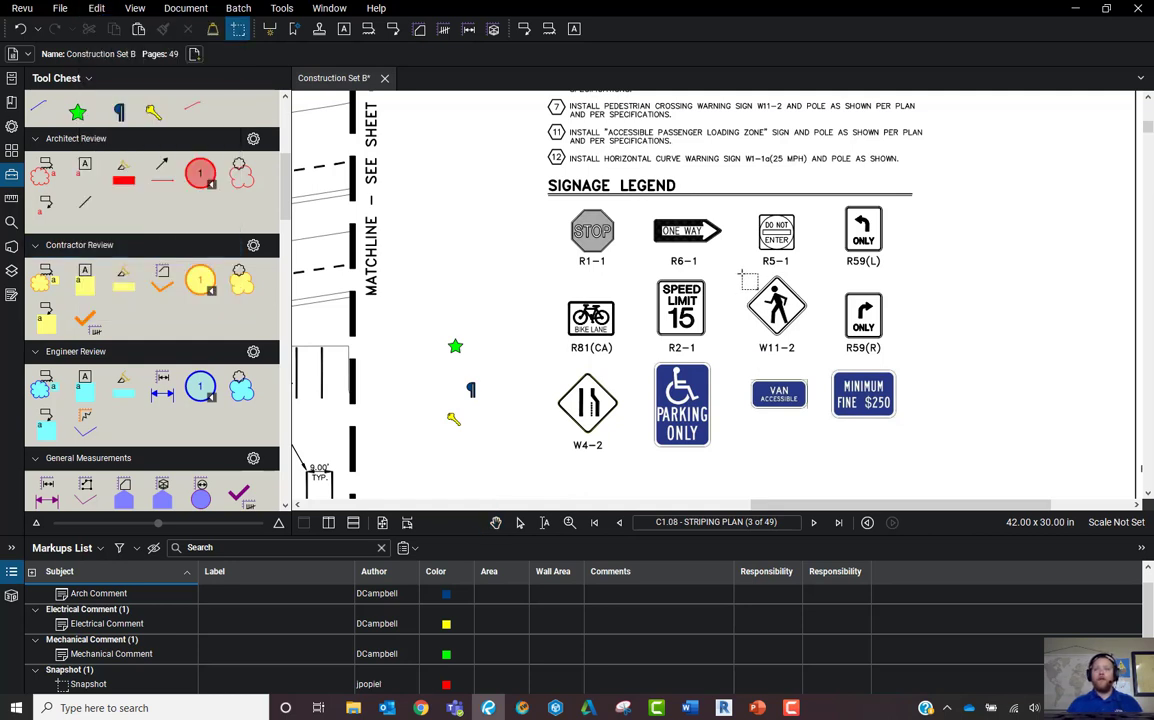
pyautogui.moveTo(741, 273); pyautogui.dragTo(813, 343)
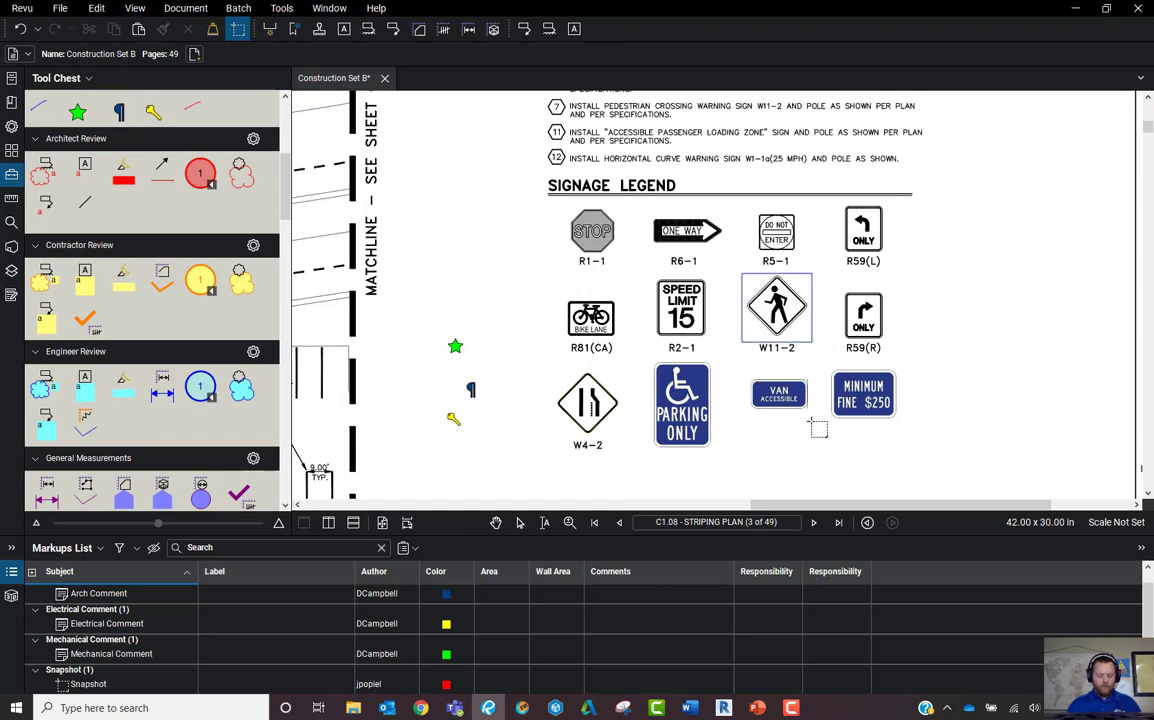
pyautogui.hotkey('ctrl', 'v')
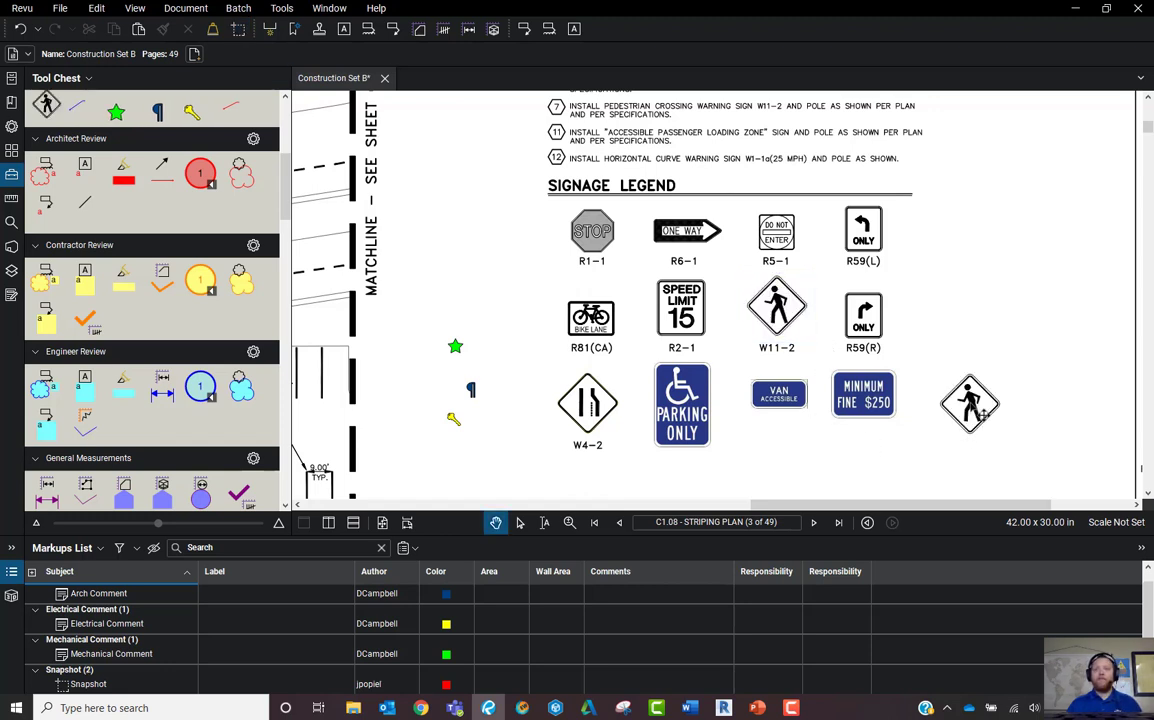
# - Change the pasted pedestrian sign's black color to red using Modify Colors
pyautogui.click(985, 418)
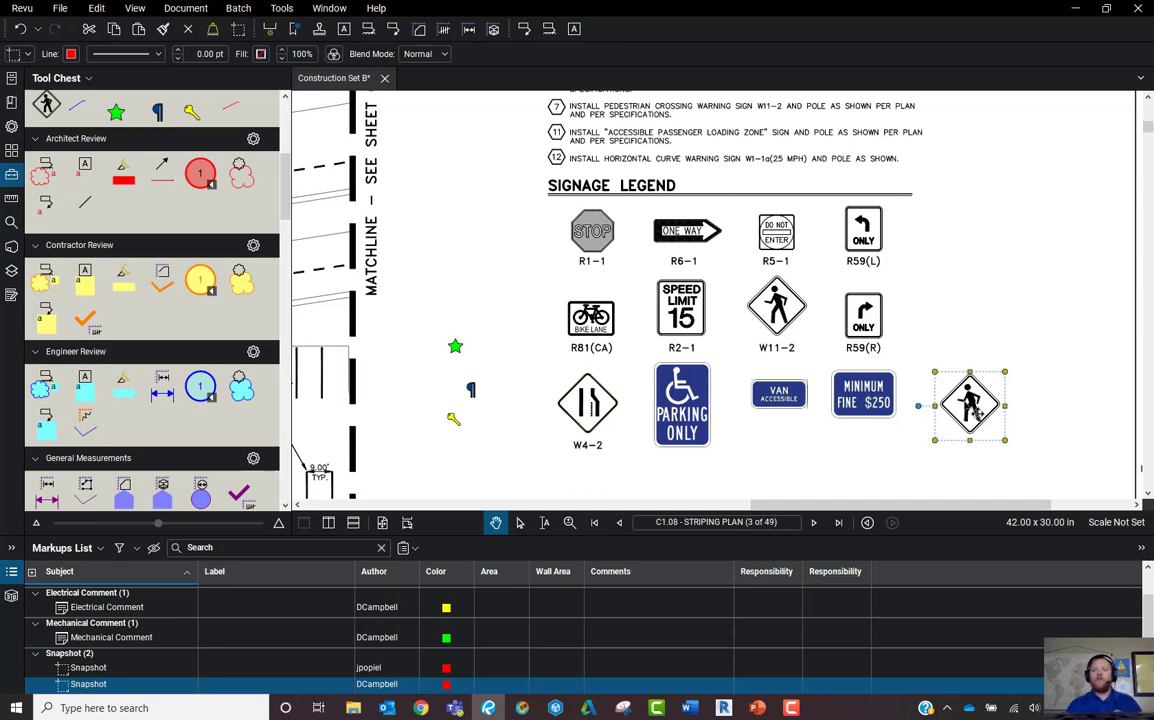
pyautogui.rightClick(977, 413)
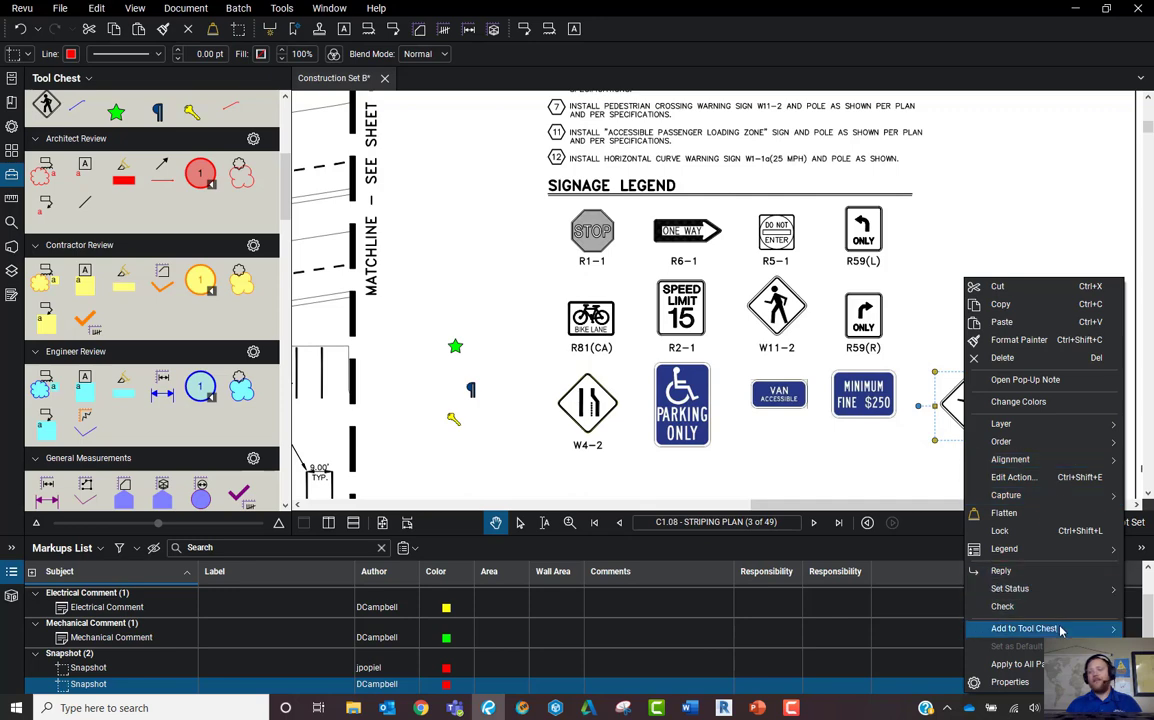
pyautogui.click(1030, 402)
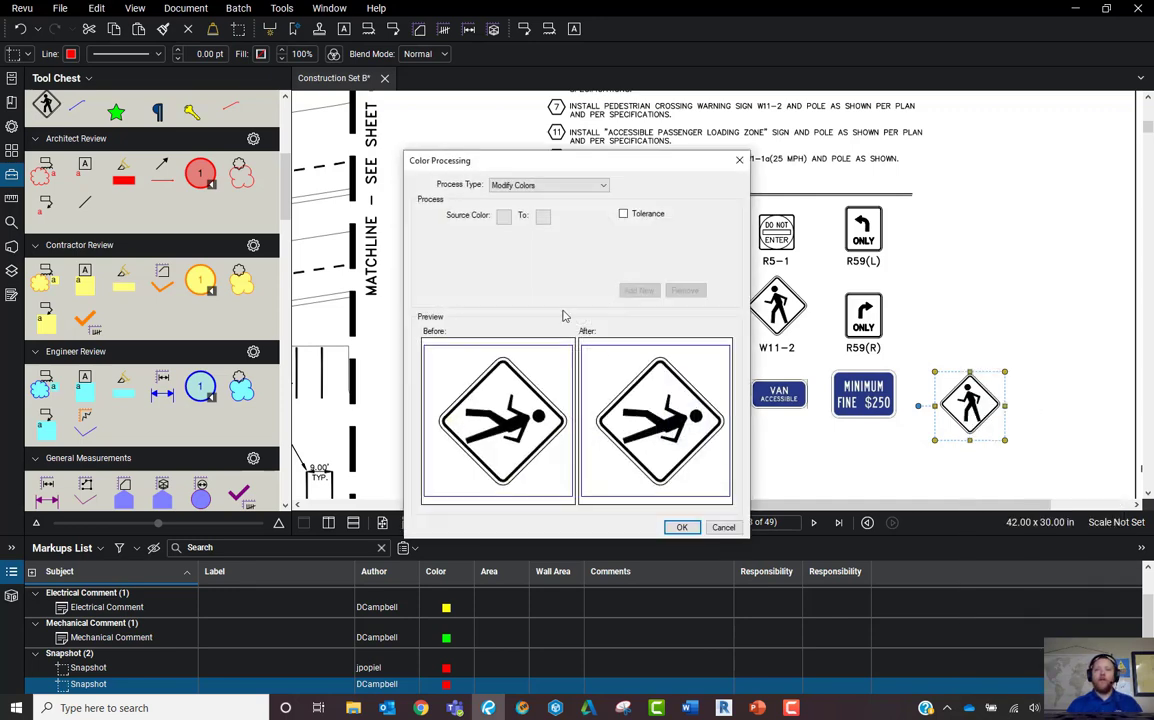
pyautogui.click(504, 216)
pyautogui.click(522, 259)
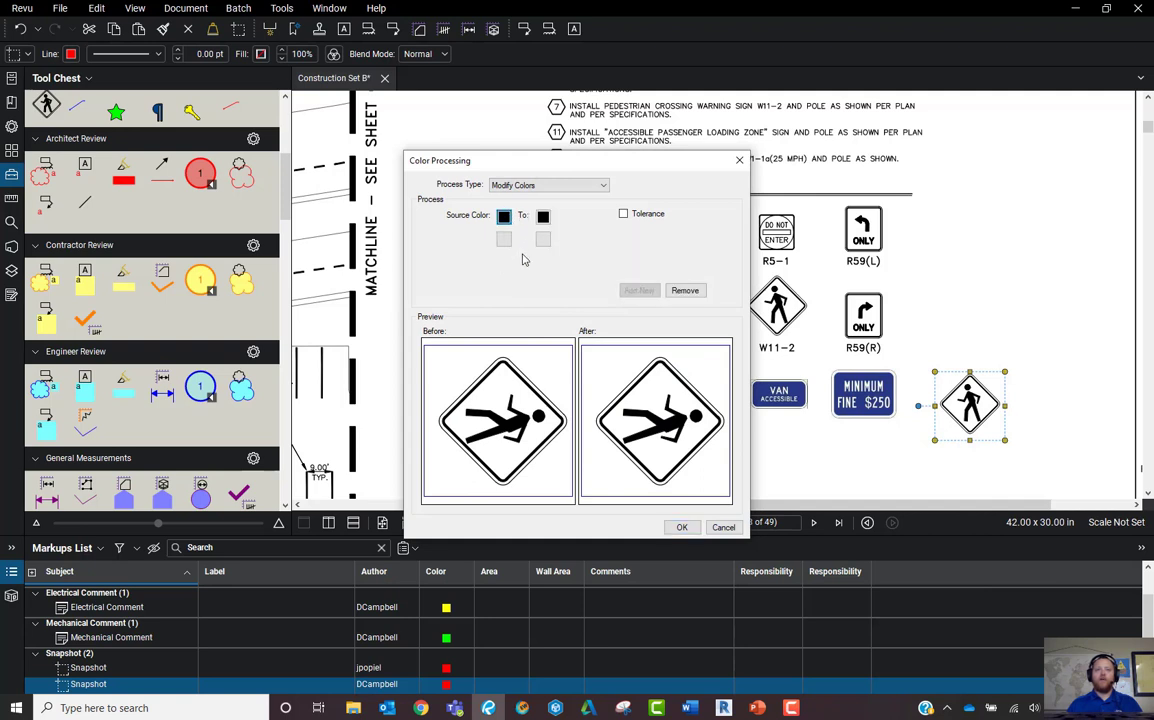
pyautogui.click(543, 216)
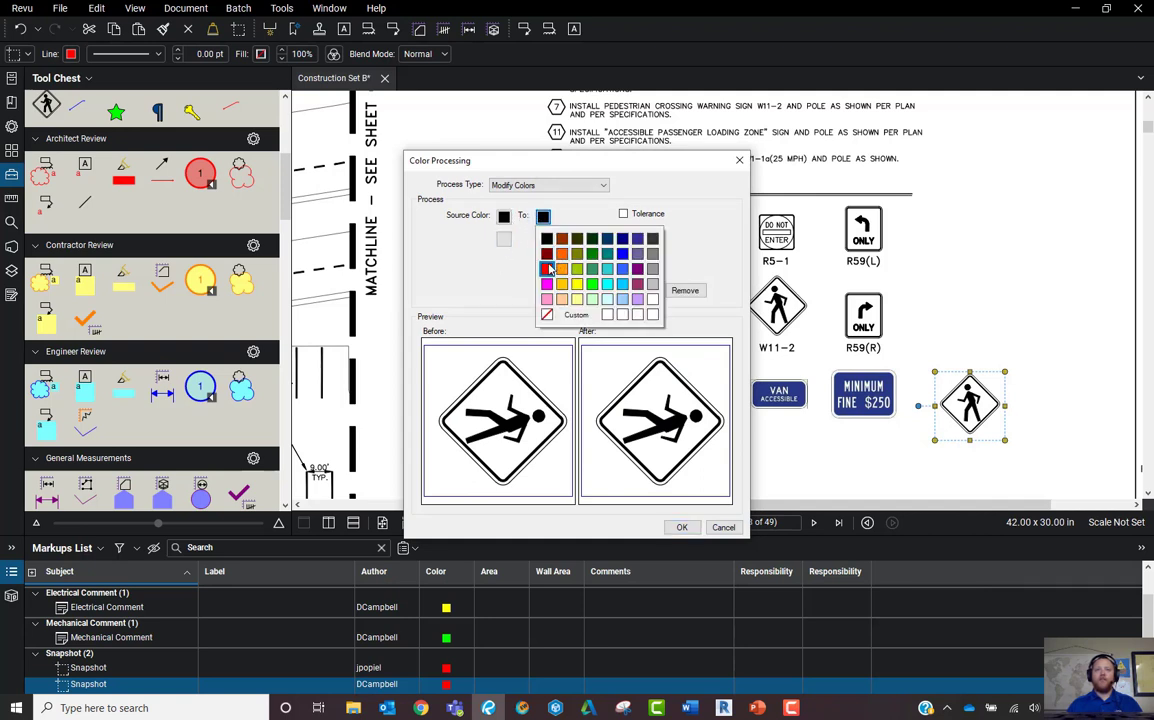
pyautogui.click(544, 261)
pyautogui.click(683, 528)
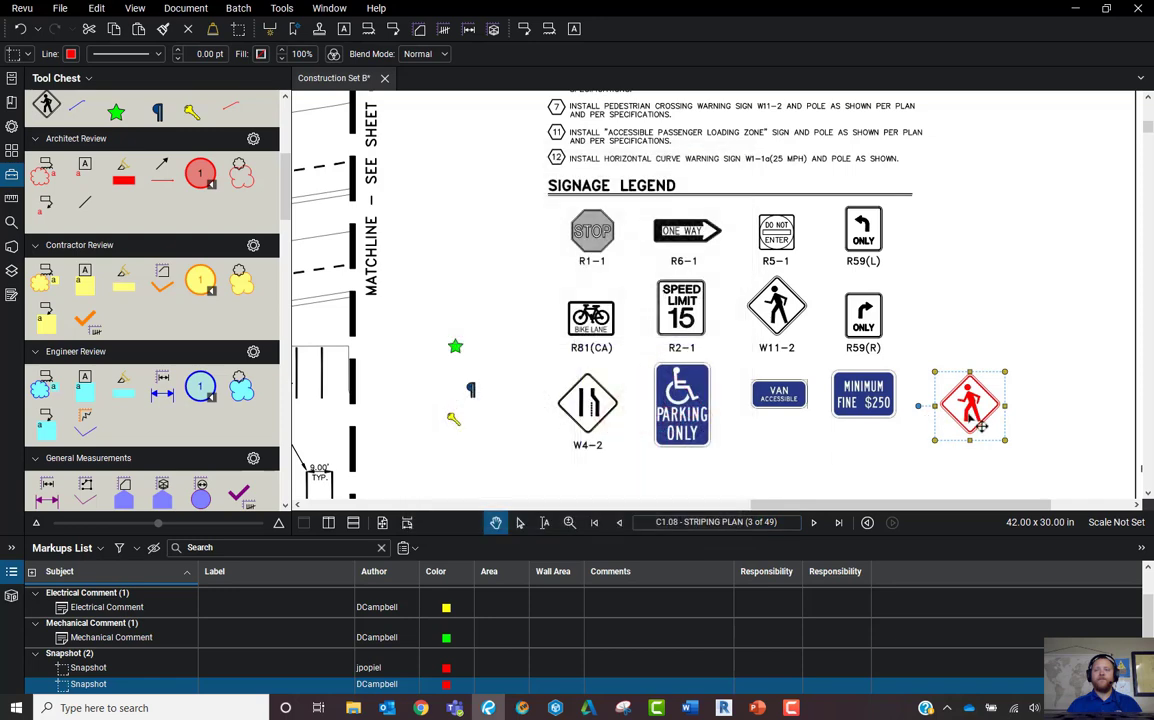
# - Move the red pedestrian sign above the green star and set its subject to Sign
pyautogui.moveTo(930, 410); pyautogui.dragTo(461, 190)
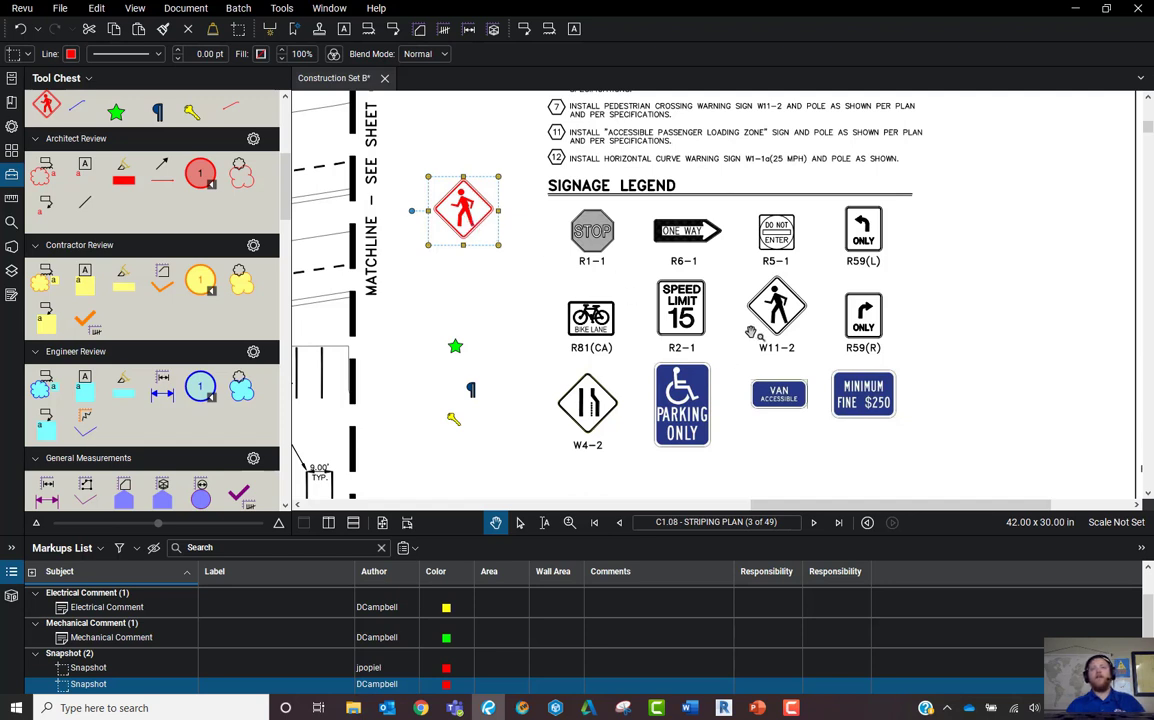
pyautogui.click(12, 126)
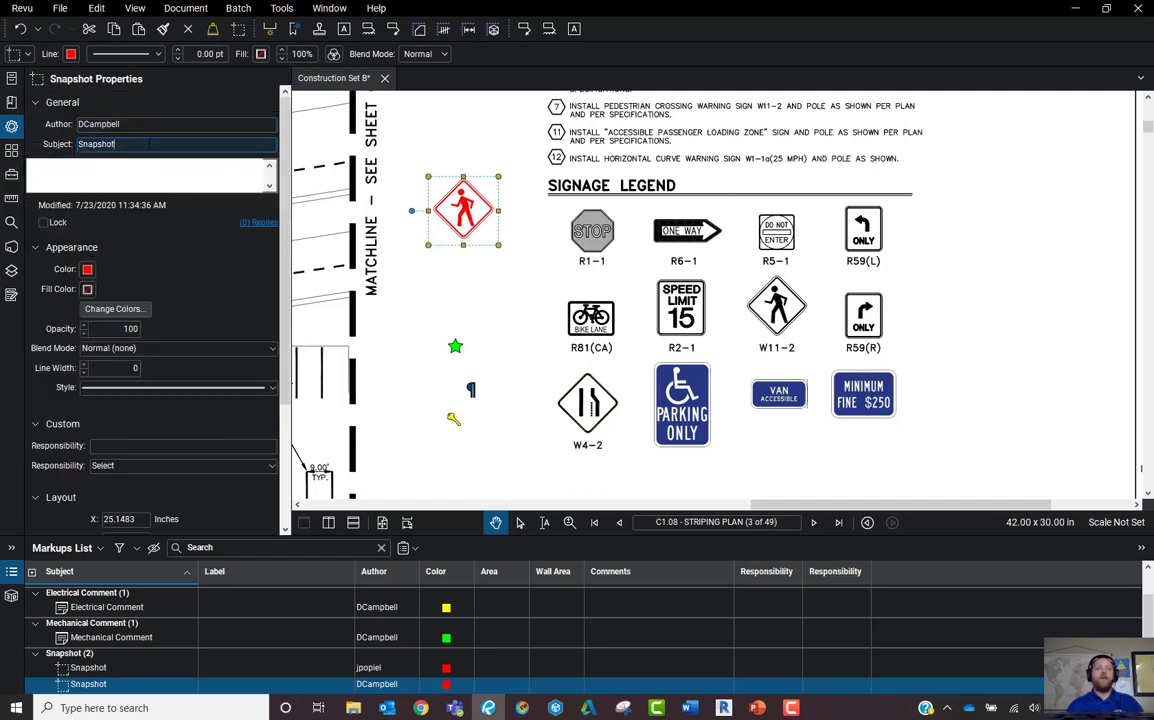
pyautogui.press('Tab')
pyautogui.write('Sign')
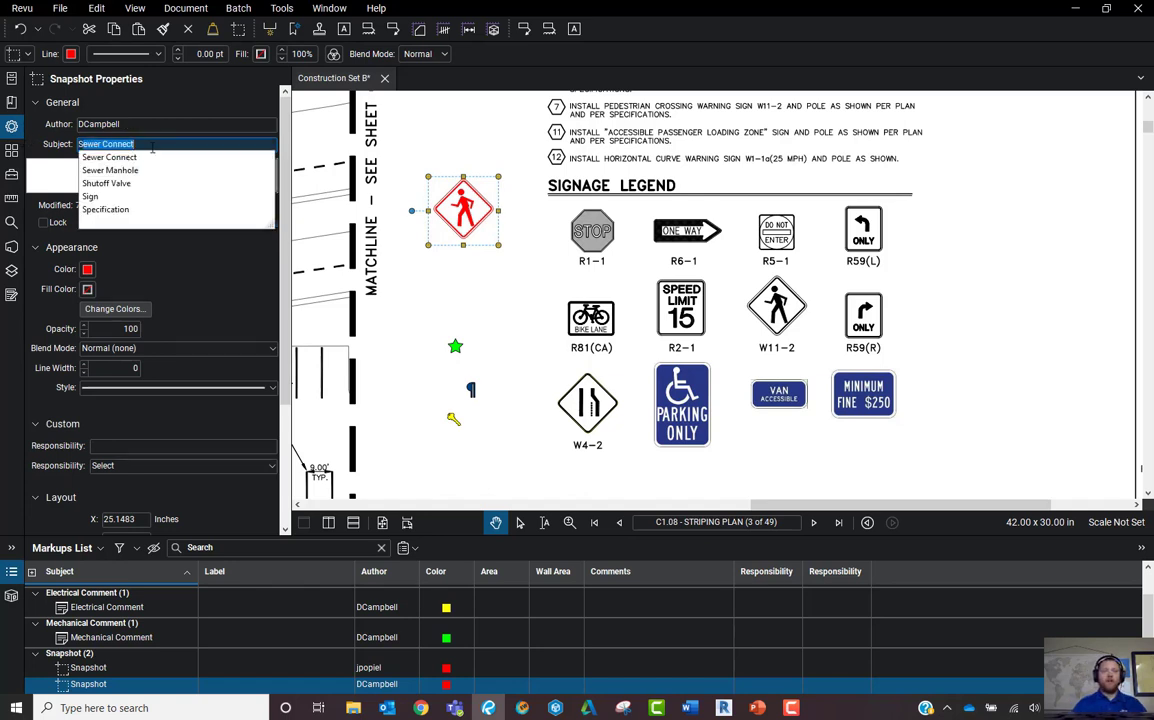
pyautogui.click(470, 267)
# - Enter W11-2 as the comment of the red pedestrian sign
pyautogui.click(465, 212)
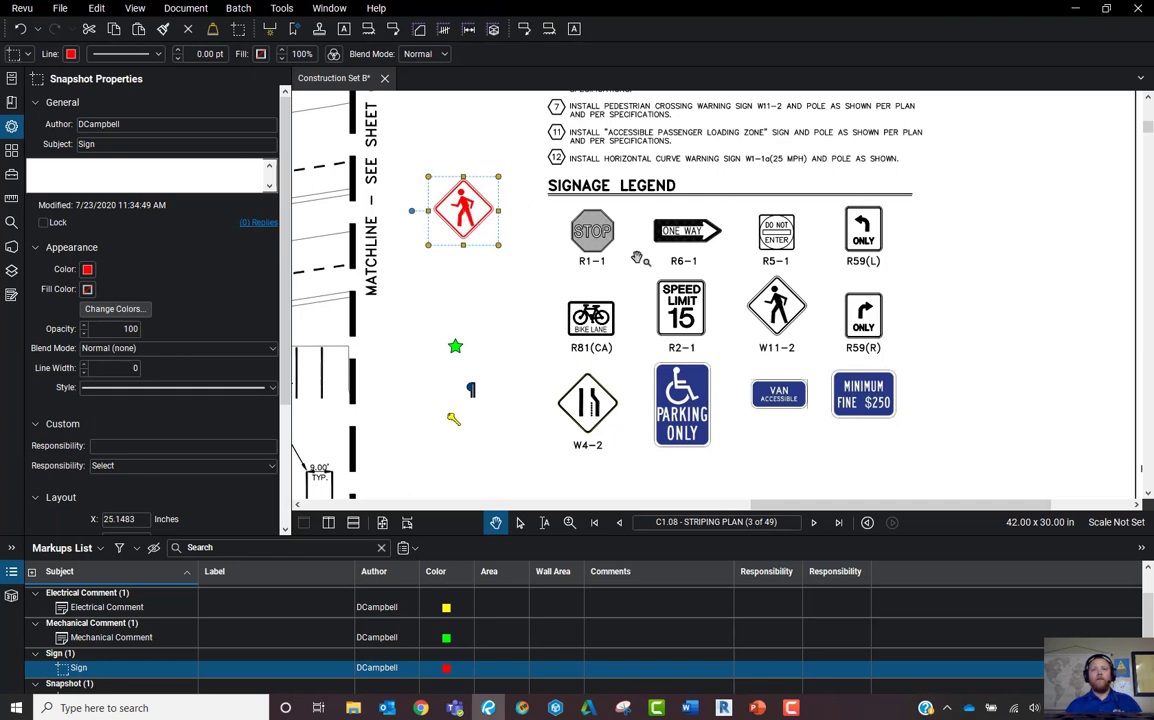
pyautogui.click(160, 180)
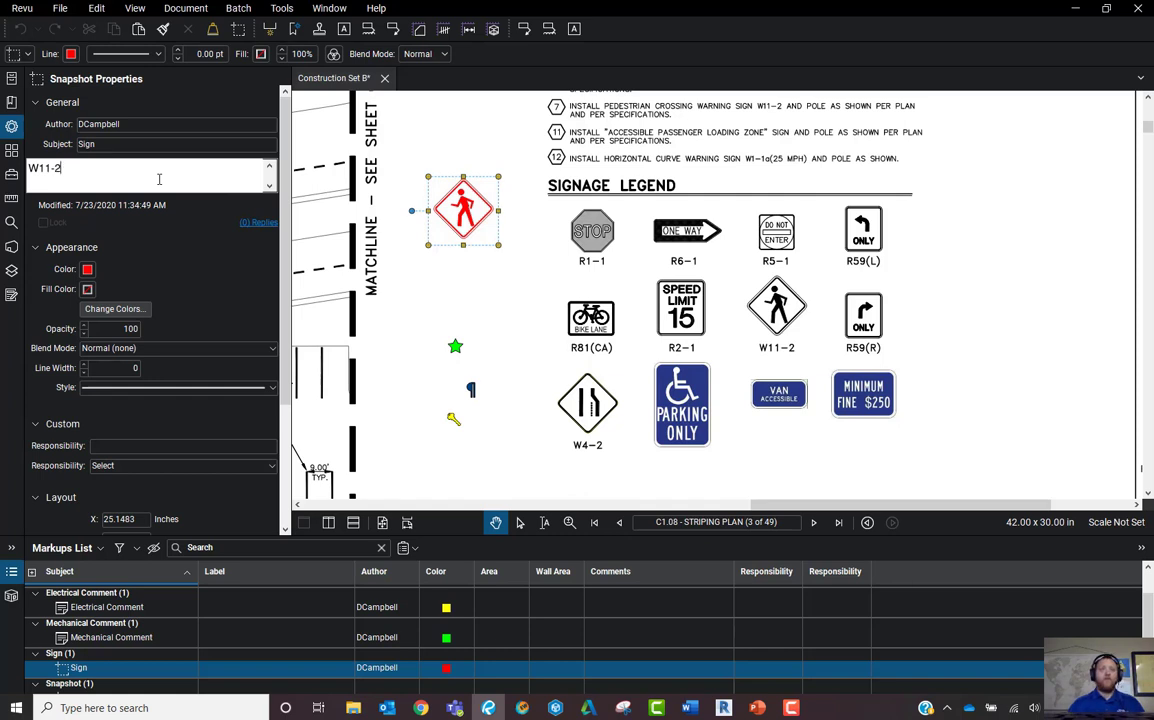
pyautogui.click(471, 268)
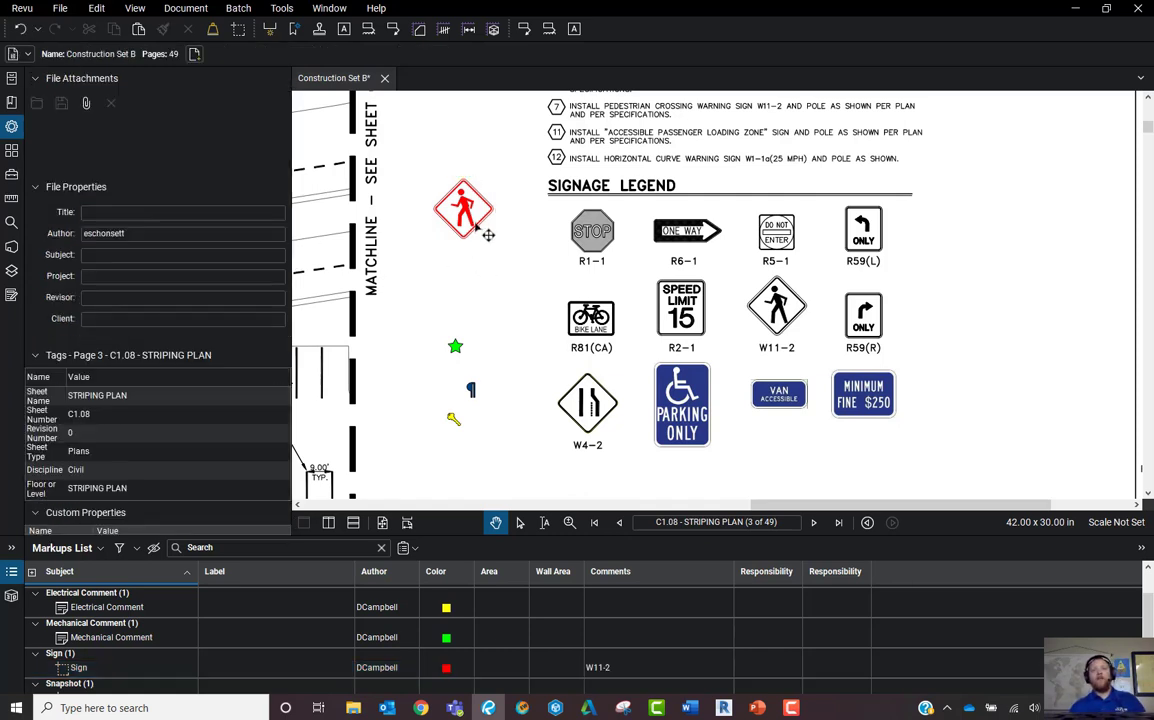
# - Save the red W11-2 sign snapshot as a reusable tool in the Tool Chest
pyautogui.click(478, 228)
pyautogui.rightClick(466, 217)
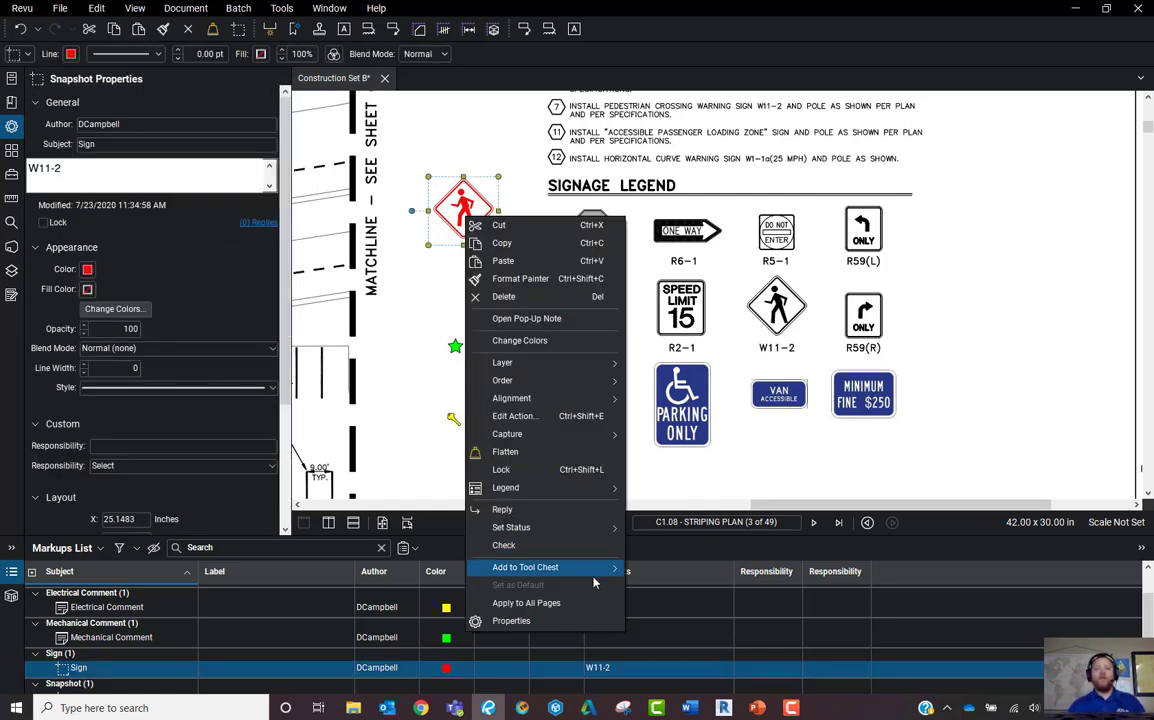
pyautogui.moveTo(600, 567)
pyautogui.click(665, 547)
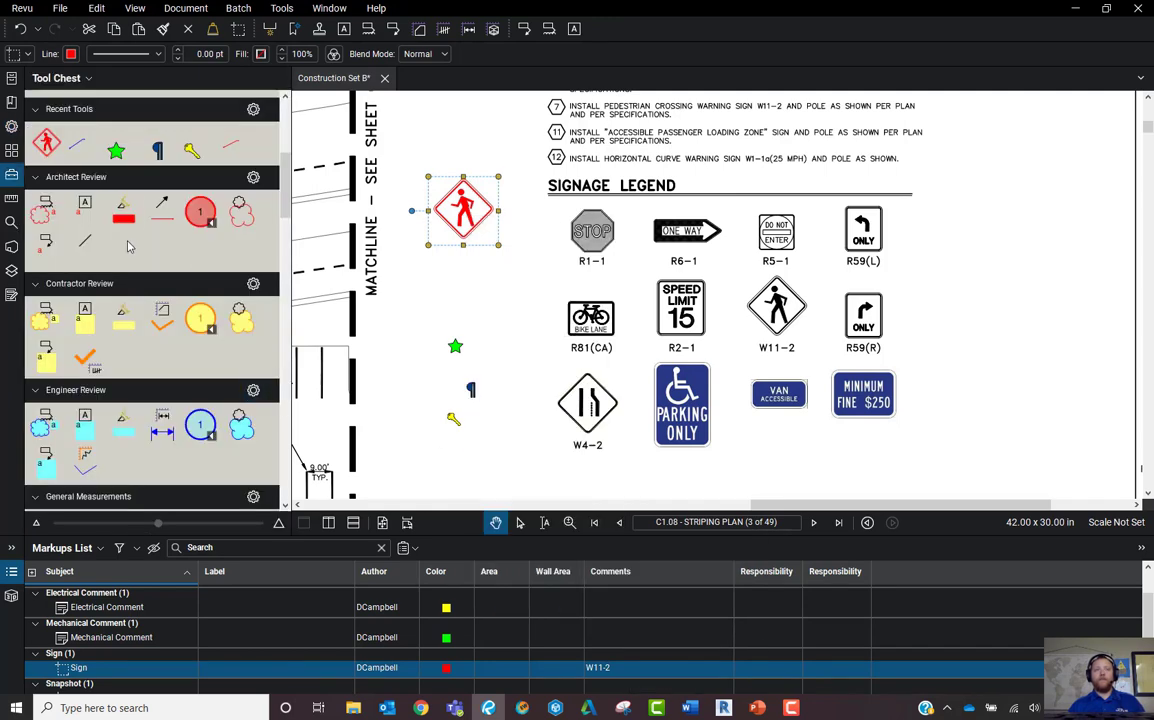
# - Place two copies of the saved W11-2 sign tool beside the signage legend, and remove the lower one
pyautogui.click(46, 238)
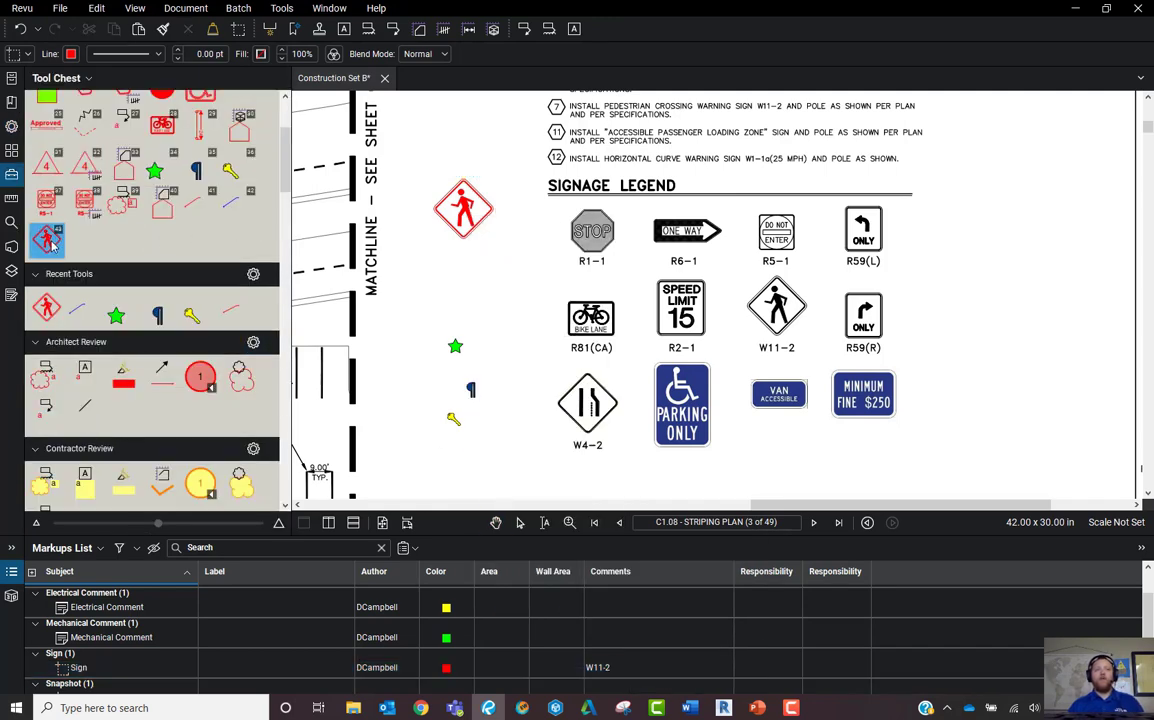
pyautogui.click(963, 258)
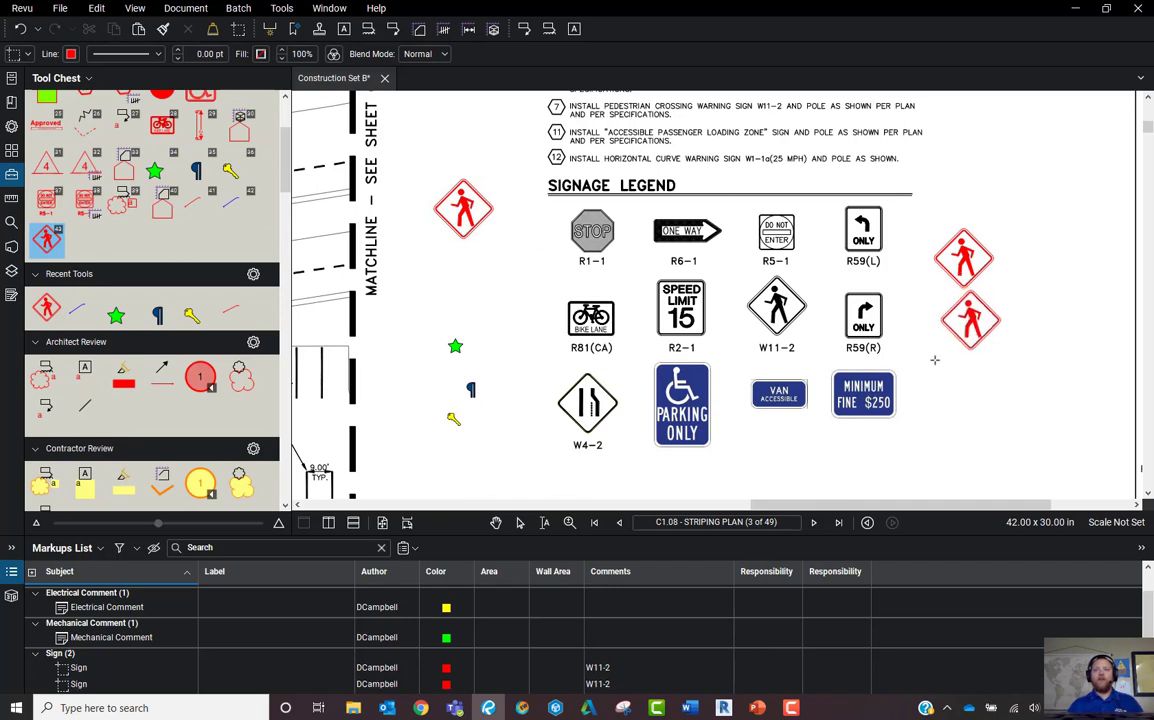
pyautogui.click(935, 388)
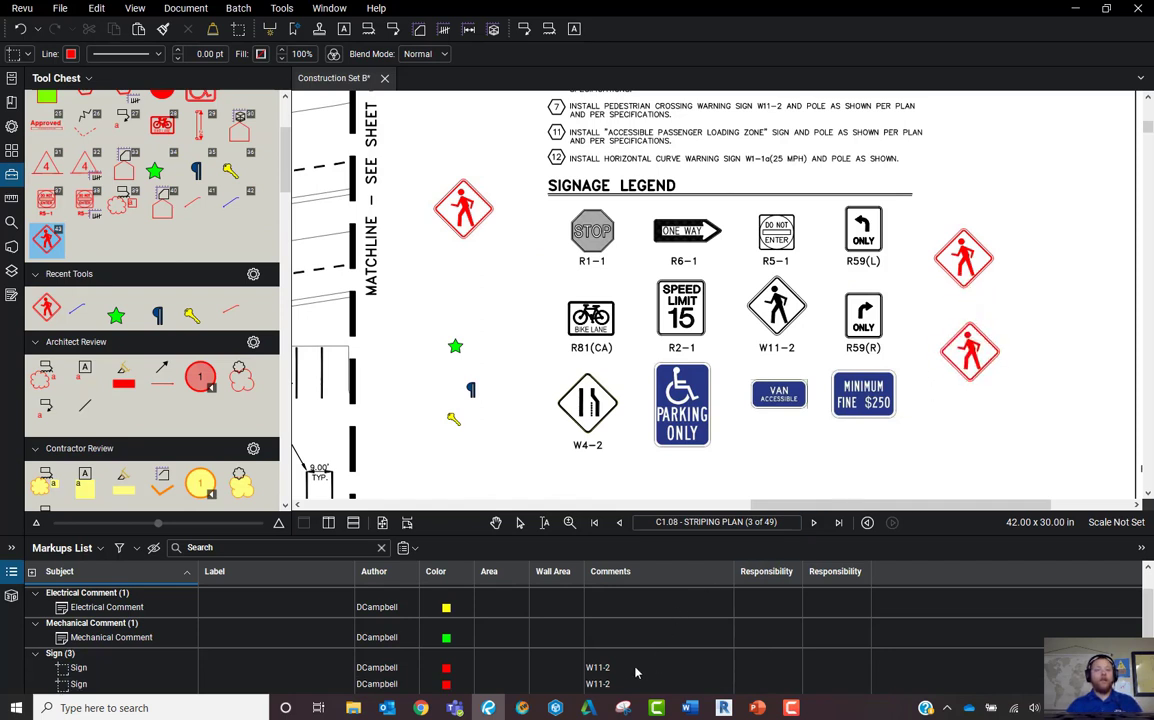
pyautogui.press('Escape')
pyautogui.press('ctrl')
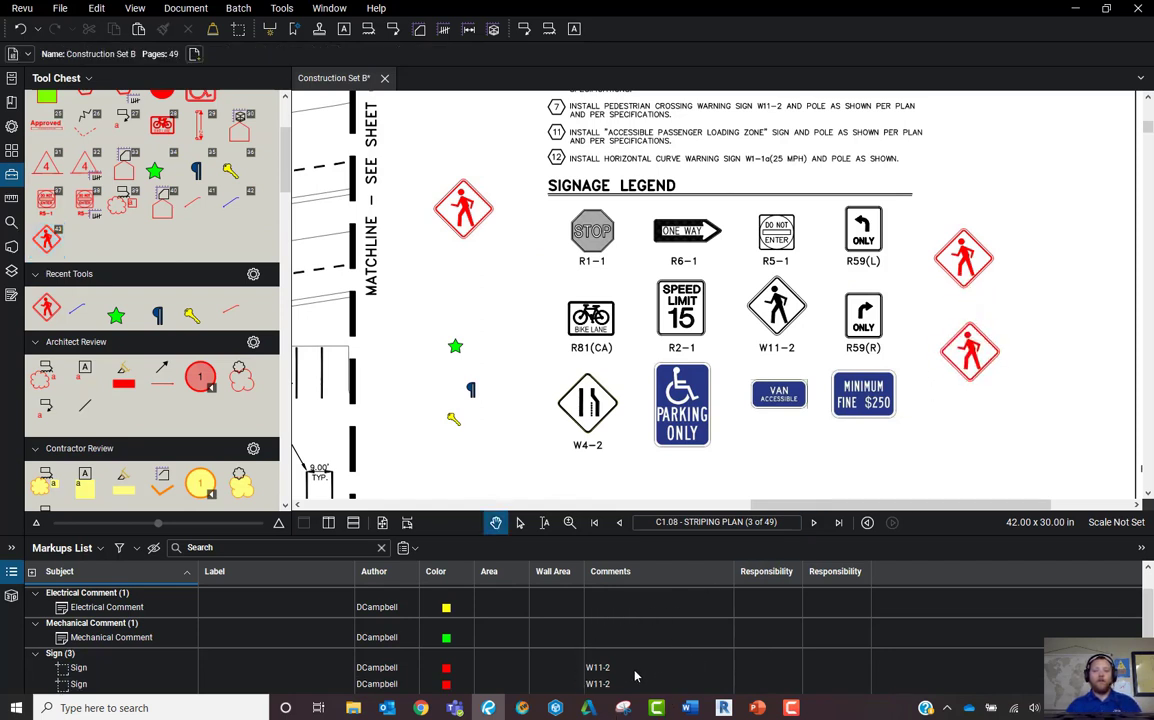
pyautogui.click(955, 350)
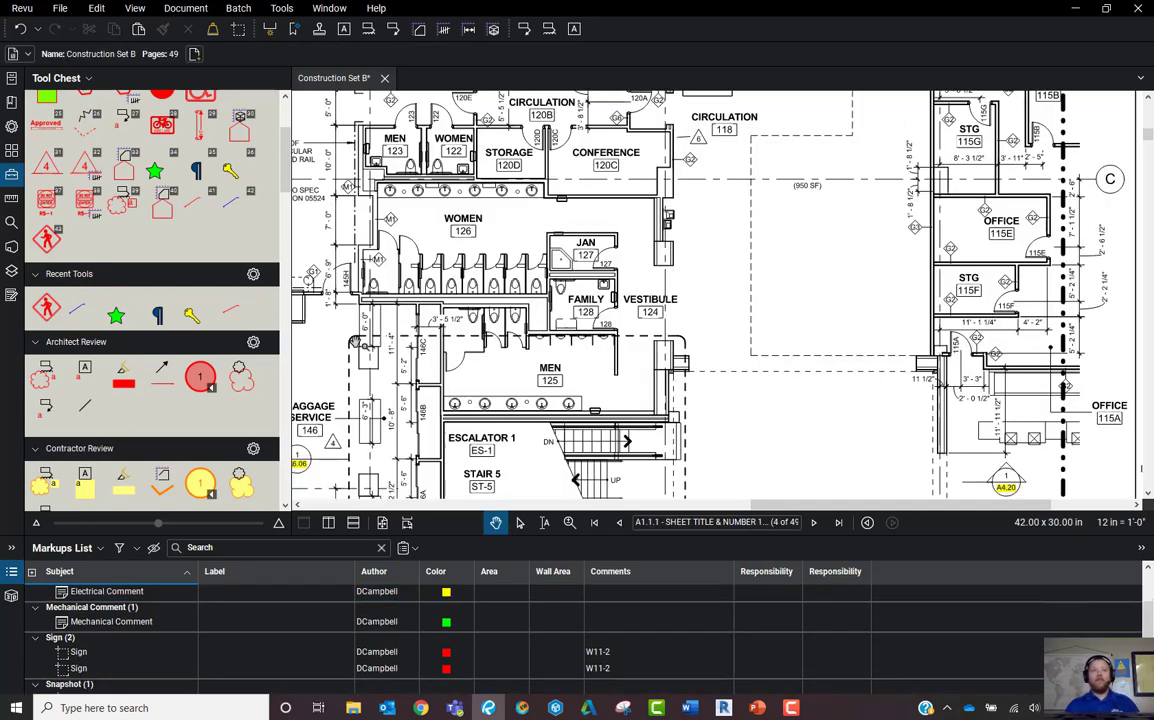
# - Create a count tool from the saved pedestrian sign and place three counts in the open area beside Vestibule 124 on sheet A1.1.1
pyautogui.rightClick(47, 238)
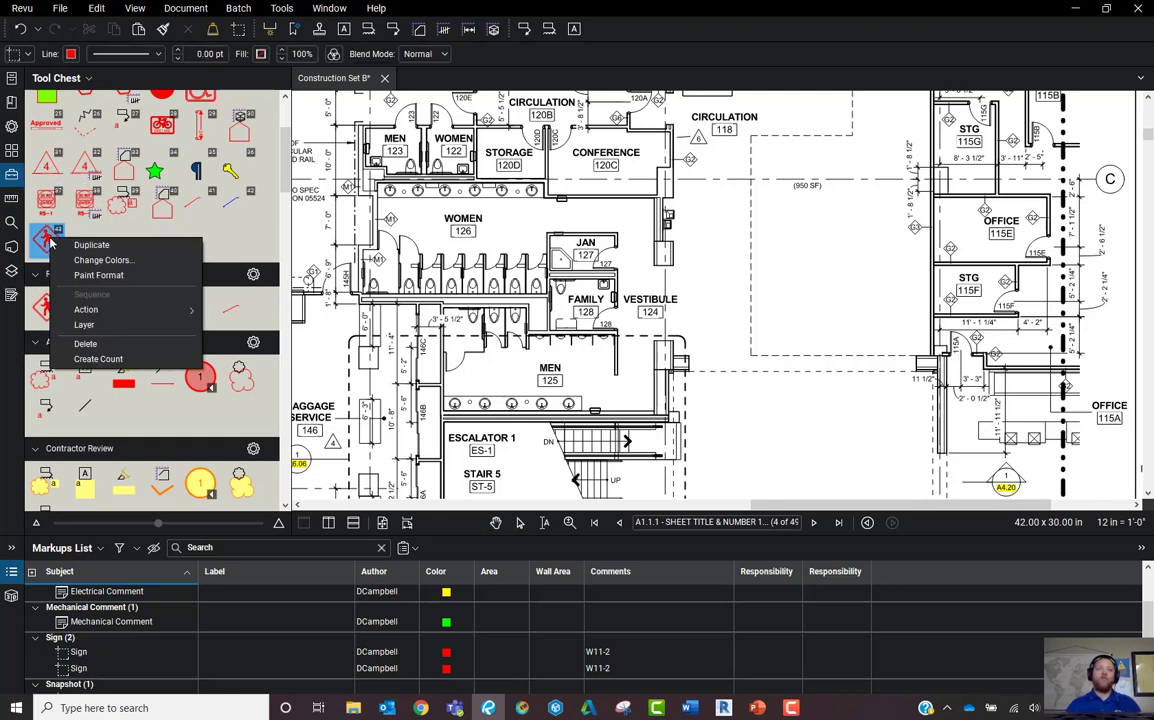
pyautogui.click(156, 361)
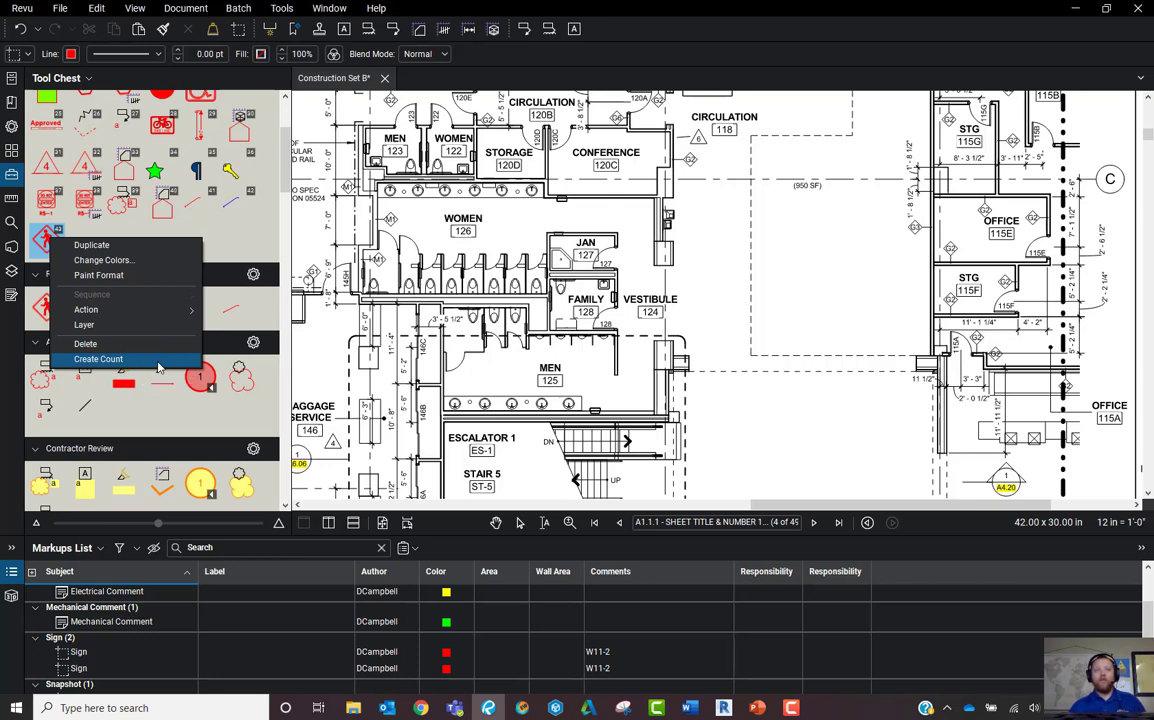
pyautogui.click(727, 314)
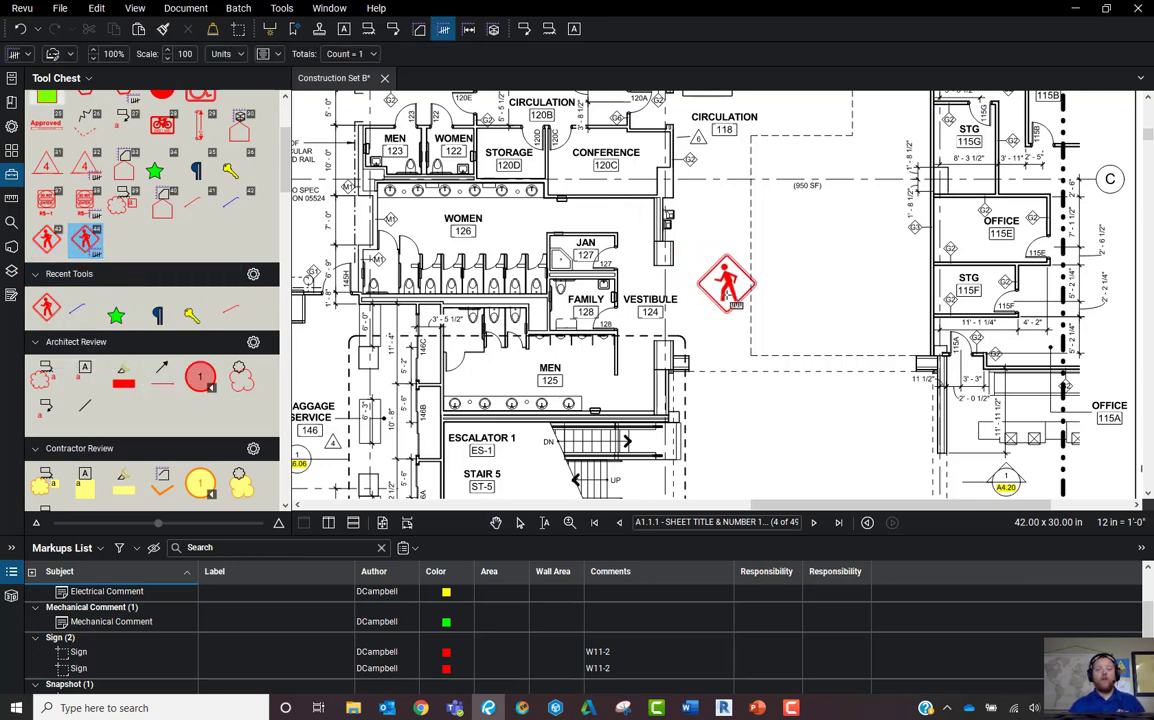
pyautogui.click(809, 300)
pyautogui.click(878, 262)
pyautogui.press('Escape')
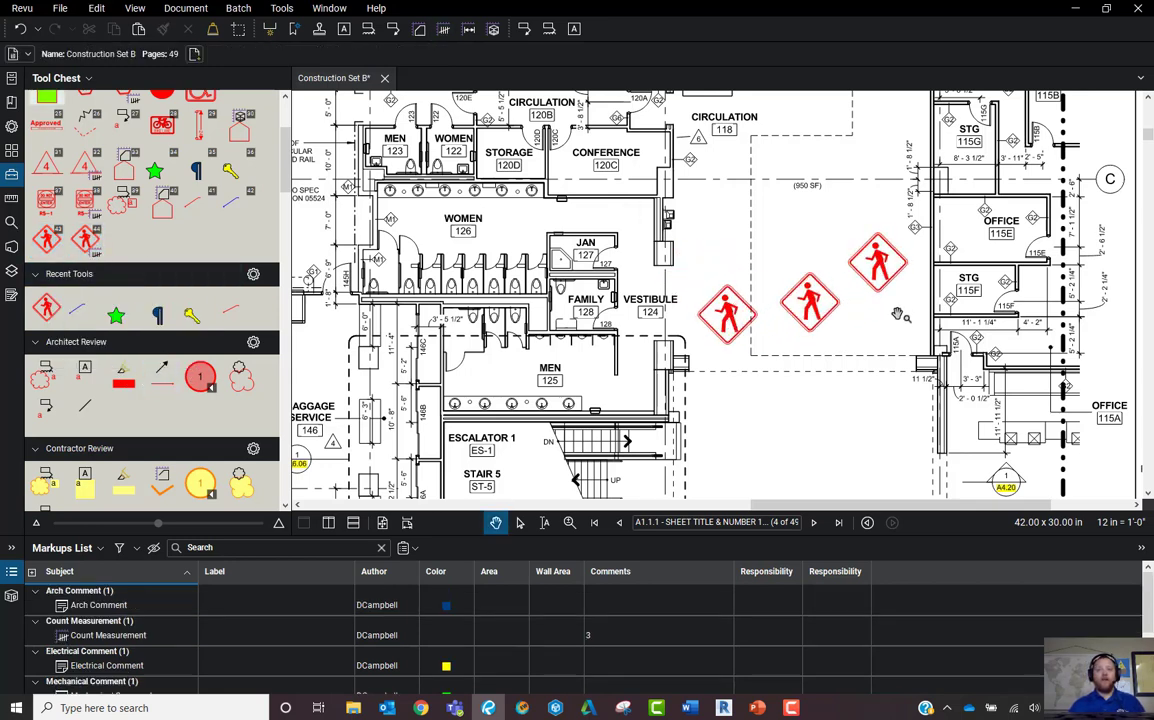
pyautogui.click(829, 306)
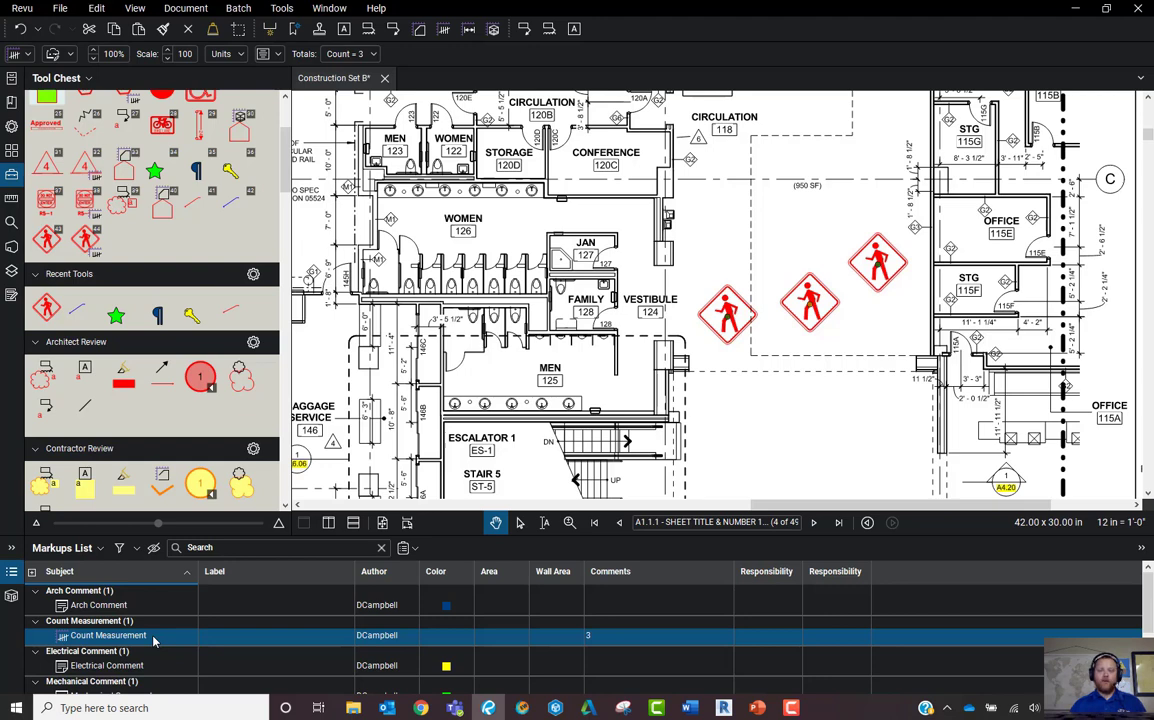
# - Set the saved pedestrian sign count tool's subject to Sign and its label to W11-2
pyautogui.click(86, 238)
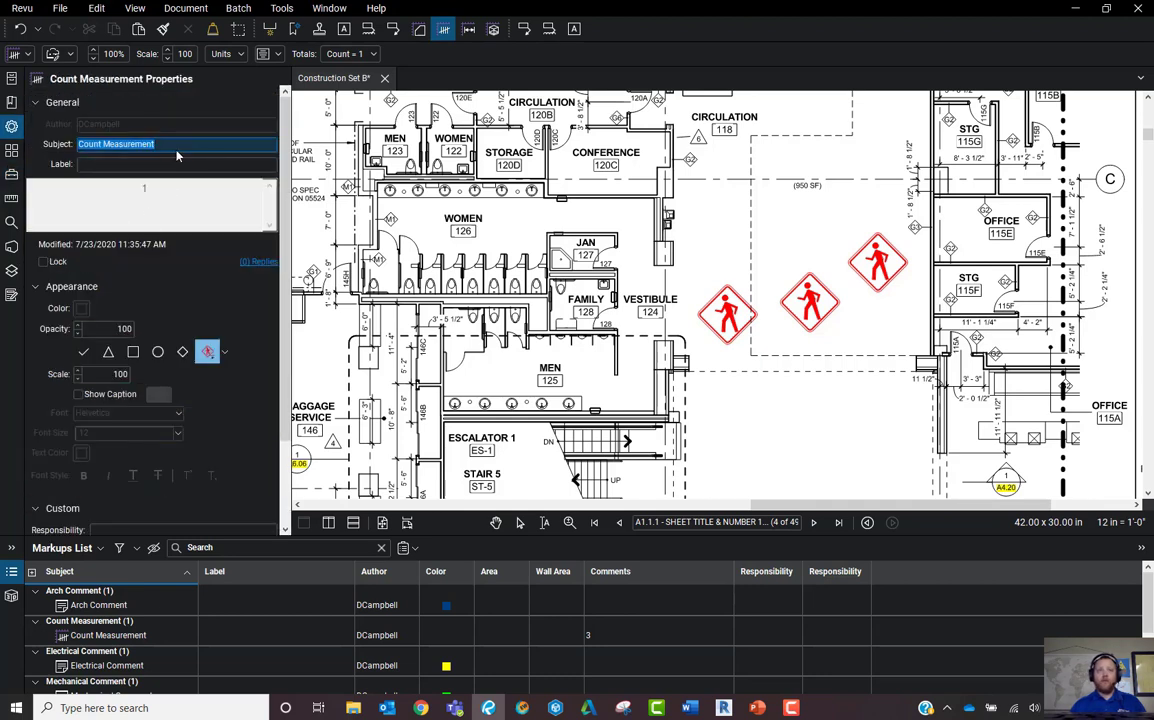
pyautogui.write('Sign')
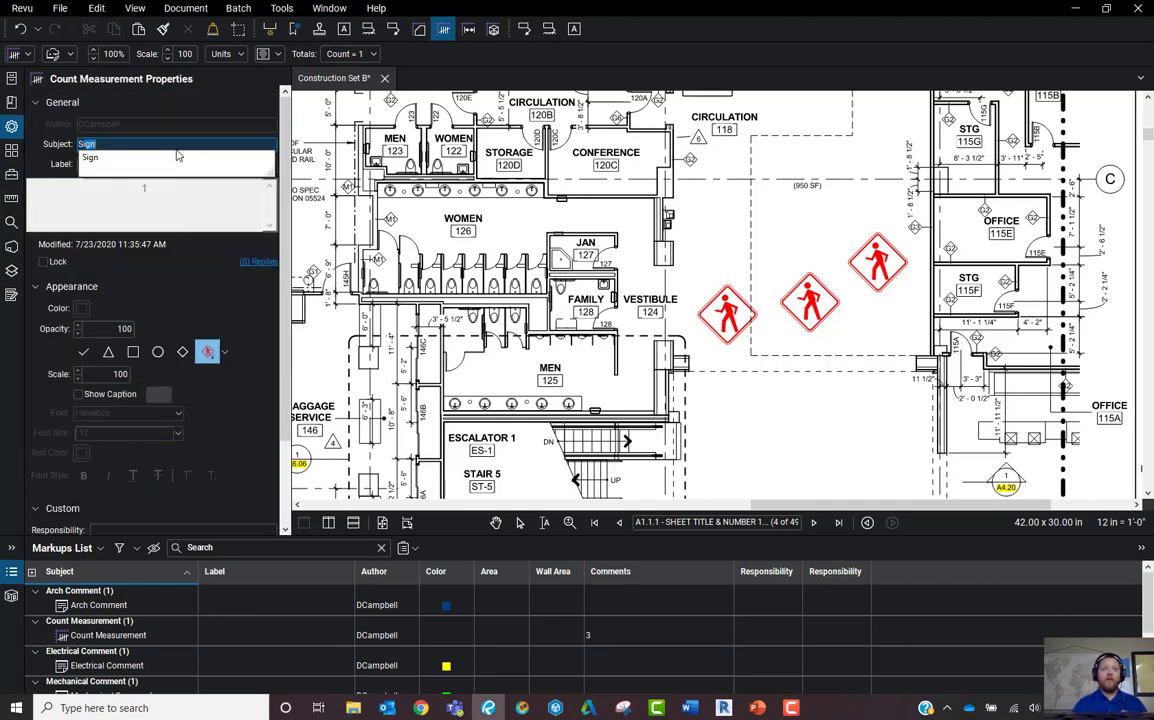
pyautogui.click(191, 162)
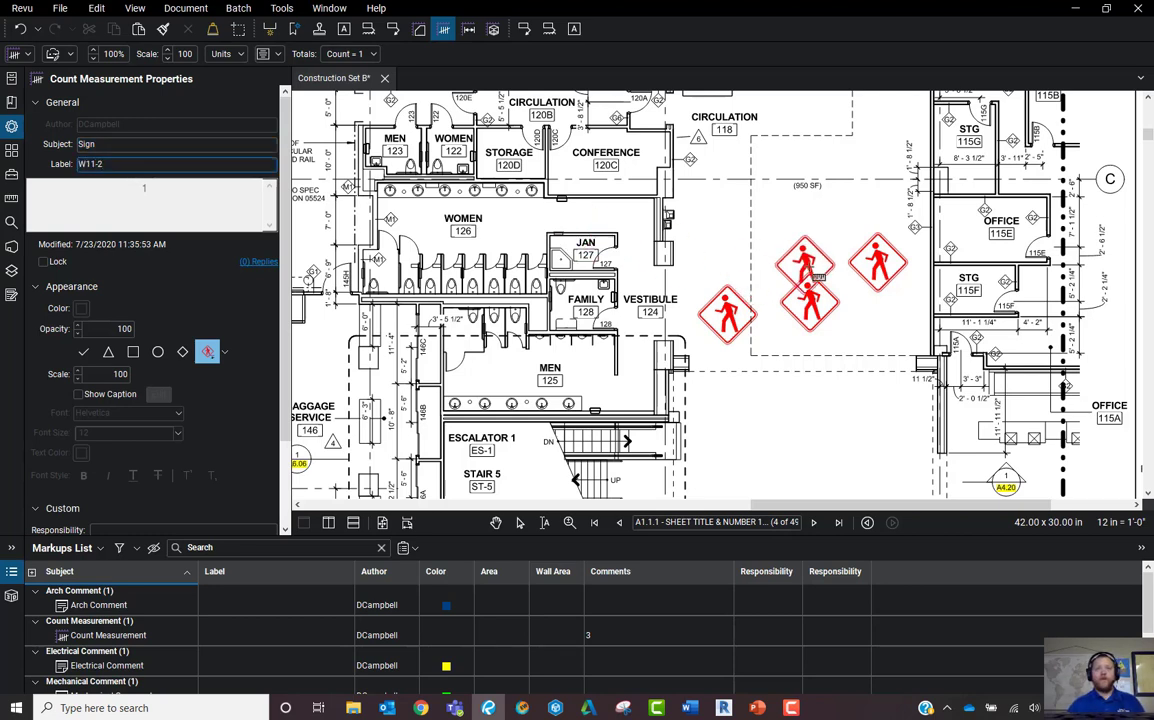
# - Place three W11-2 sign counts in the open area below Circulation 118, and delete the earlier unlabelled count
pyautogui.click(764, 230)
pyautogui.click(826, 200)
pyautogui.click(889, 184)
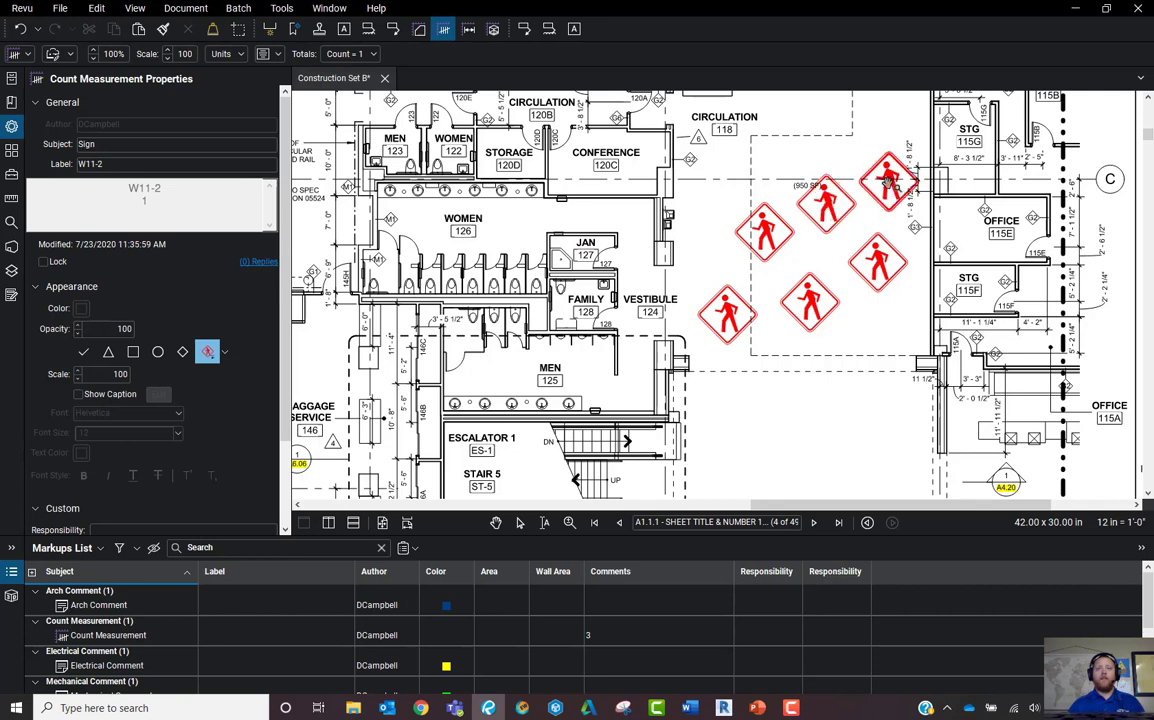
pyautogui.press('Escape')
pyautogui.click(833, 198)
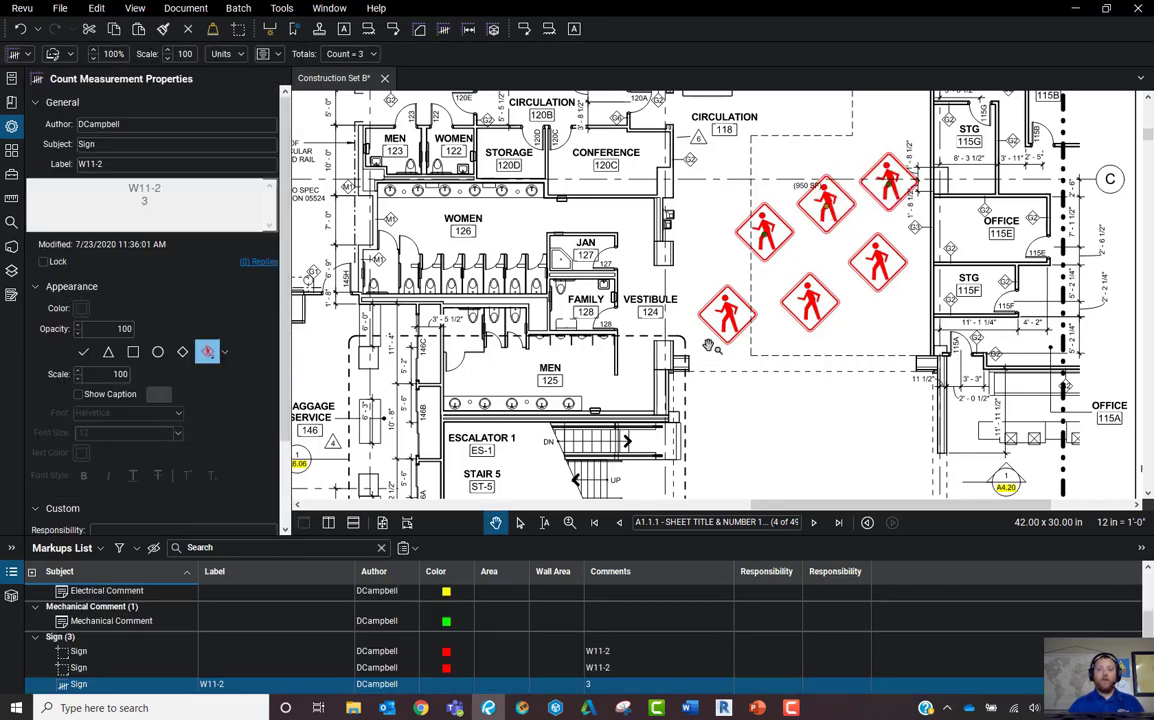
pyautogui.hotkey('ctrl', 'z')
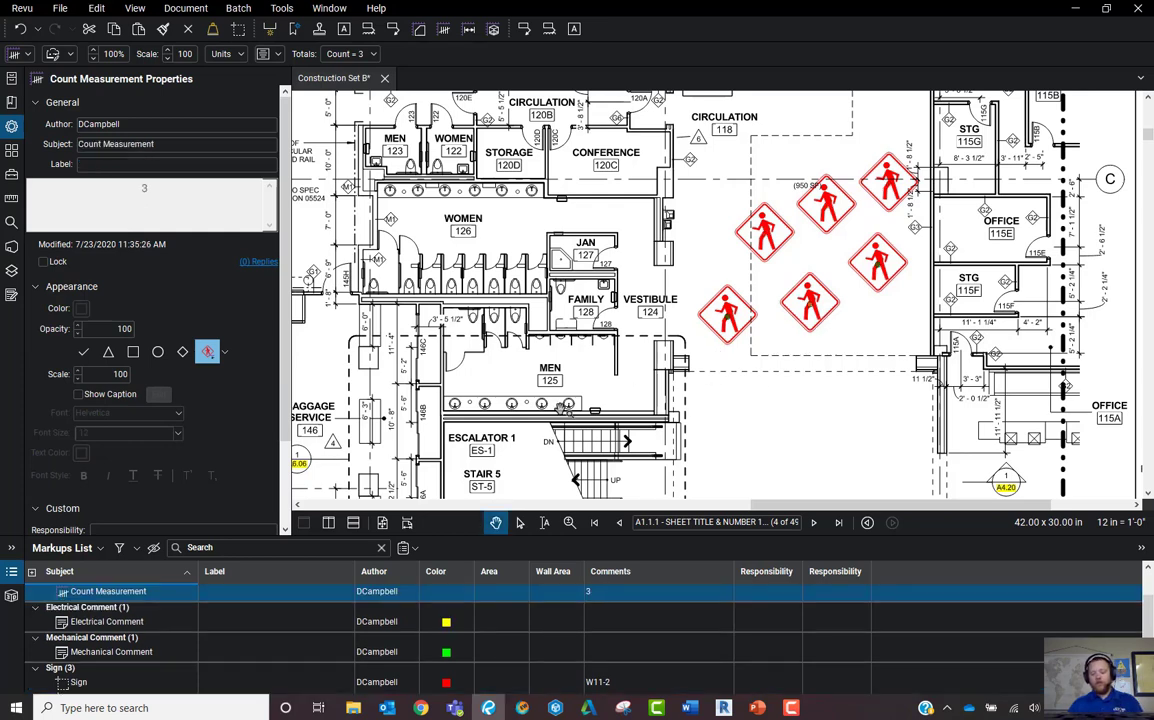
pyautogui.hotkey('ctrl', 'y')
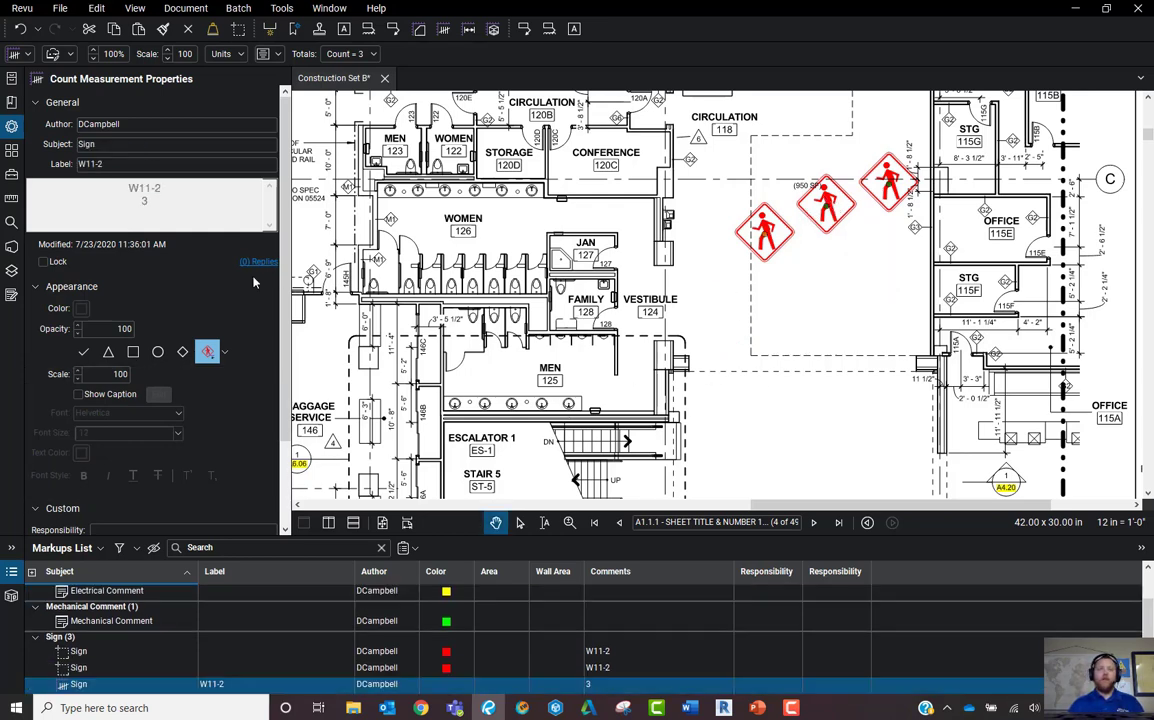
# - Place one more W11-2 sign count below the three counts with the saved count tool
pyautogui.click(10, 174)
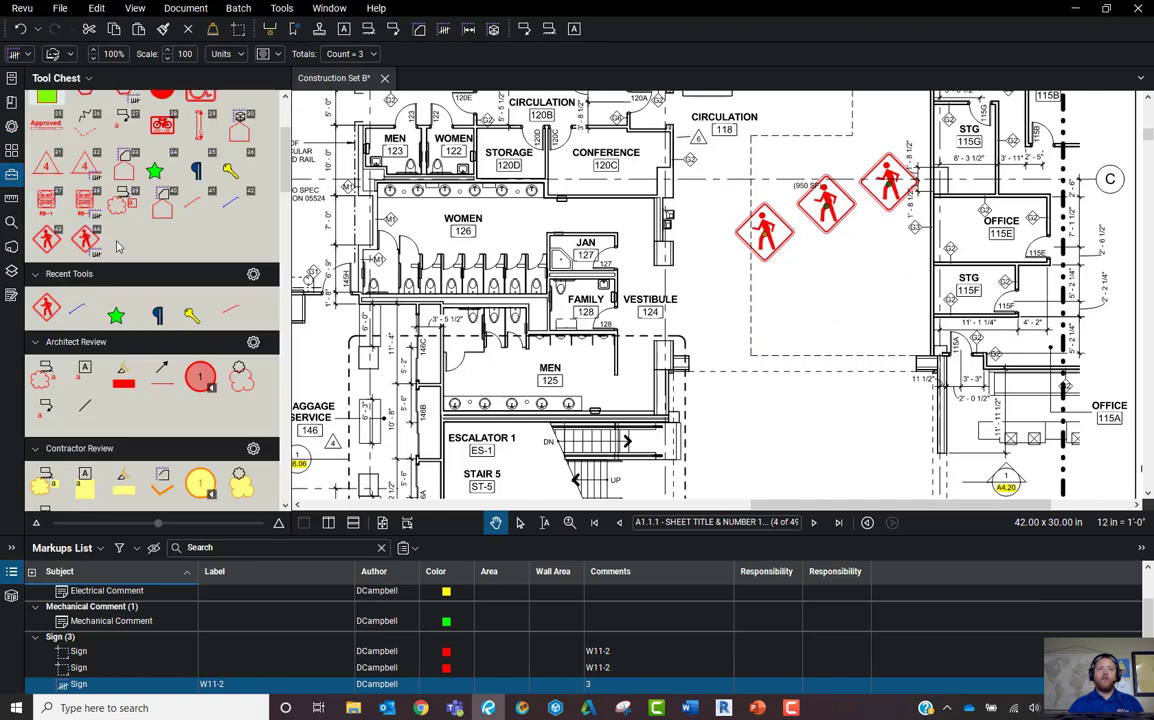
pyautogui.click(90, 240)
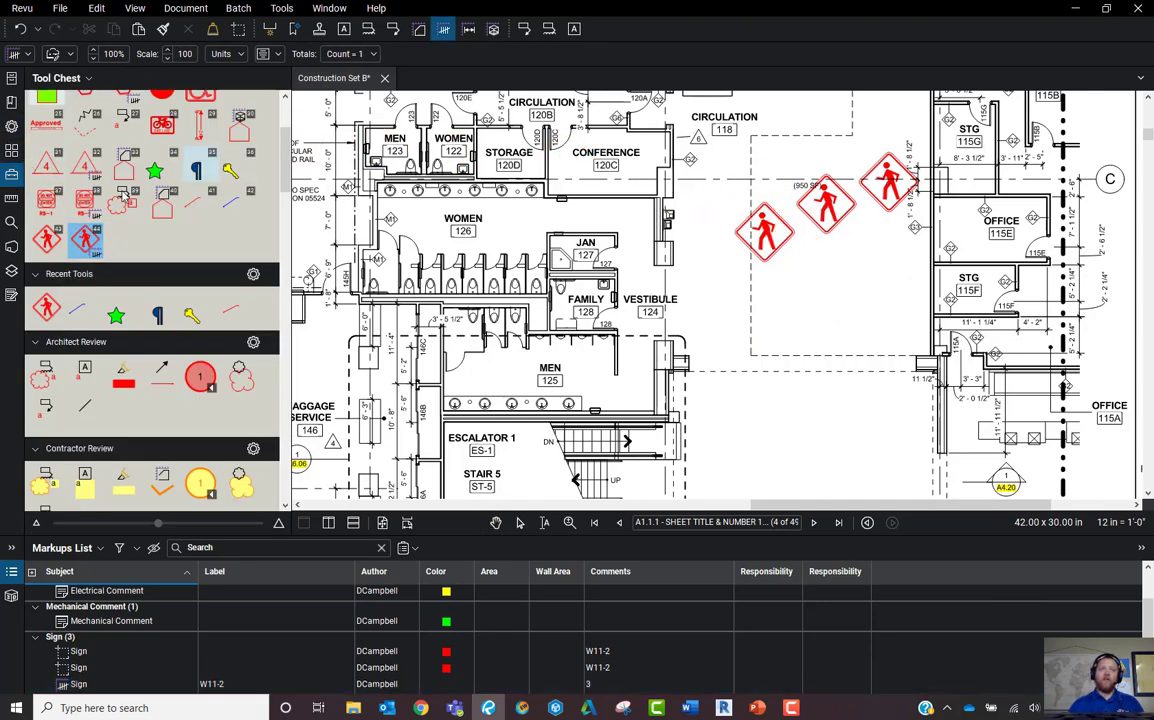
pyautogui.click(10, 126)
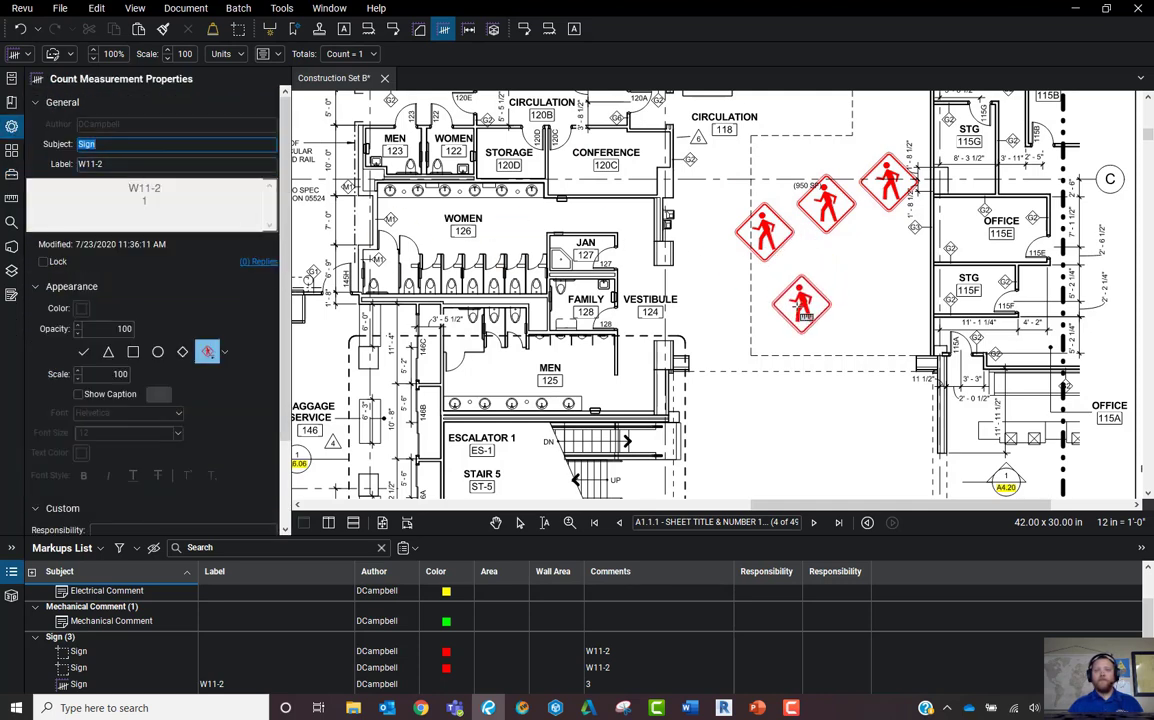
pyautogui.click(780, 315)
# - Place three W11-2 sign counts in a row below the signage legend on sheet C1.08 with the saved count tool
pyautogui.scroll(-4, 799, 386)
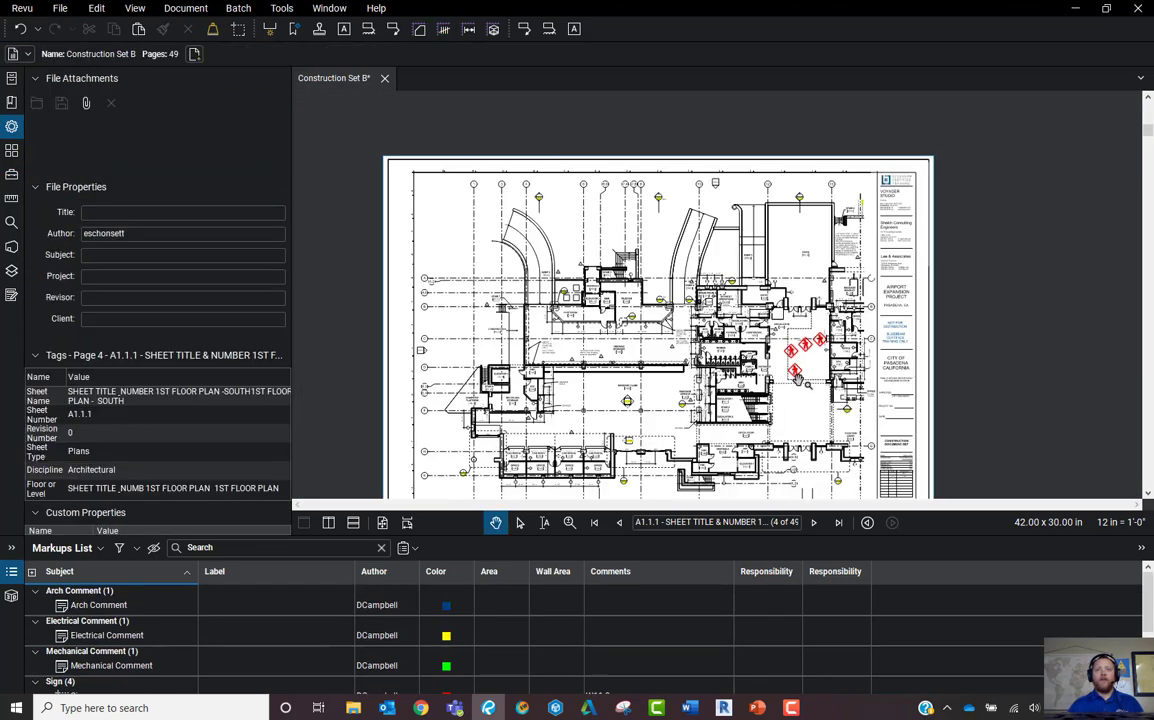
pyautogui.scroll(3, 790, 305)
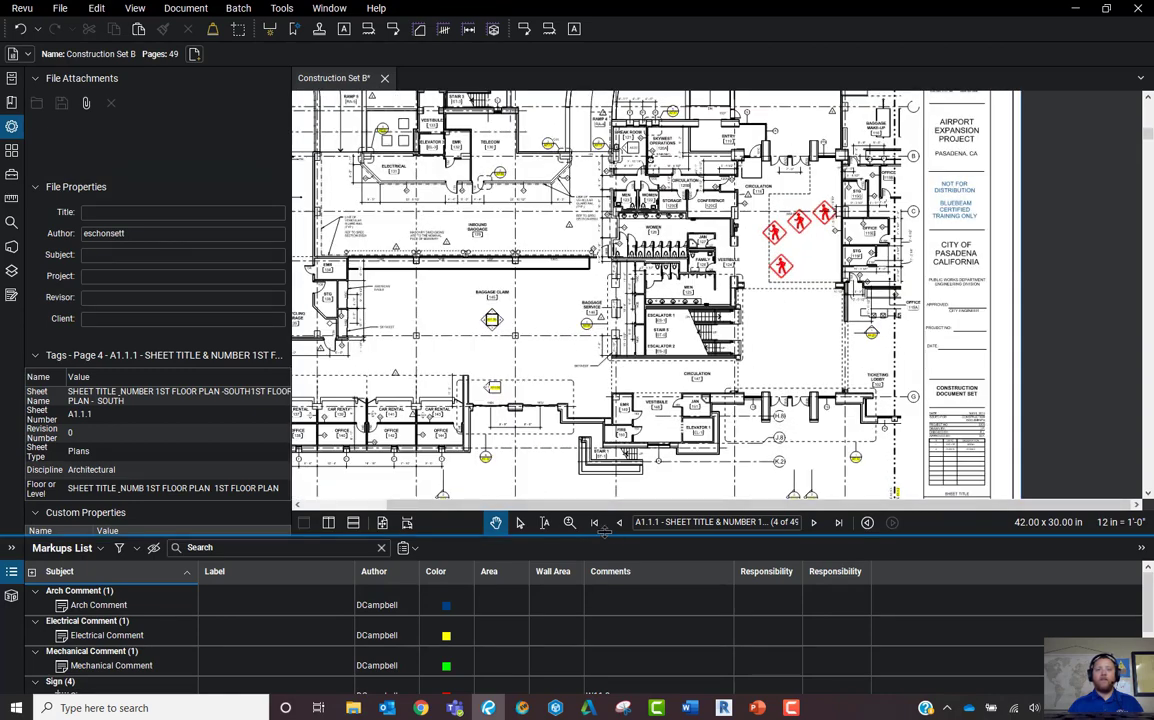
pyautogui.click(619, 522)
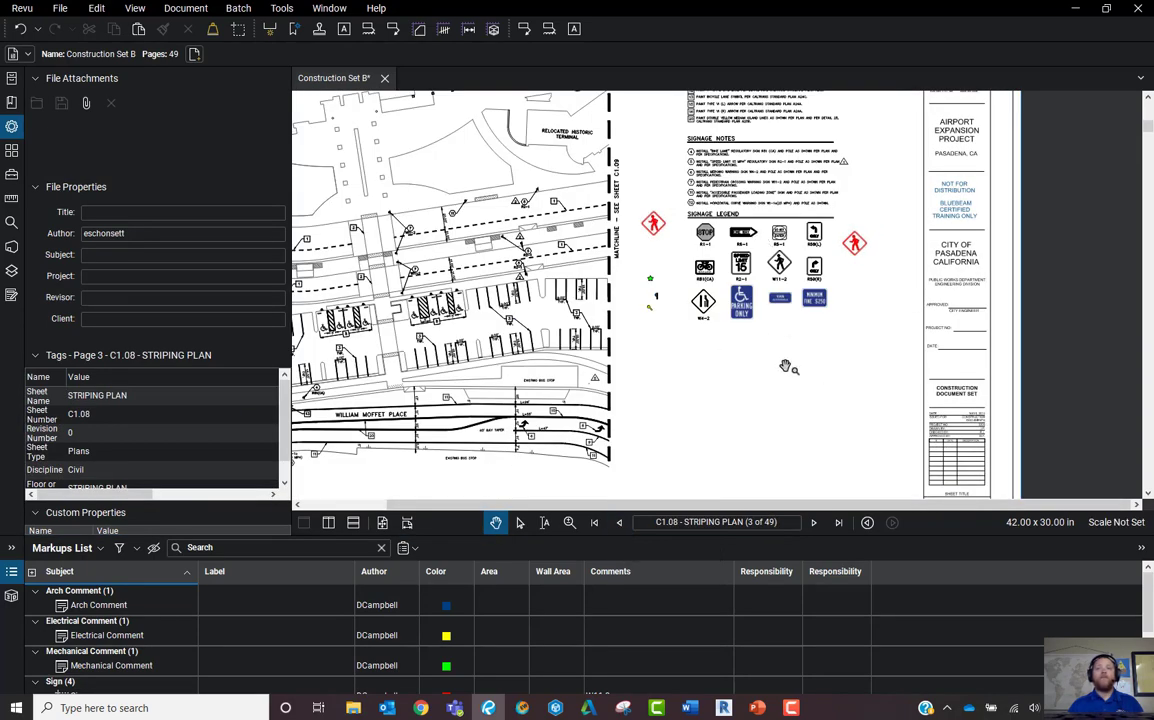
pyautogui.scroll(3, 795, 285)
pyautogui.scroll(1, 803, 270)
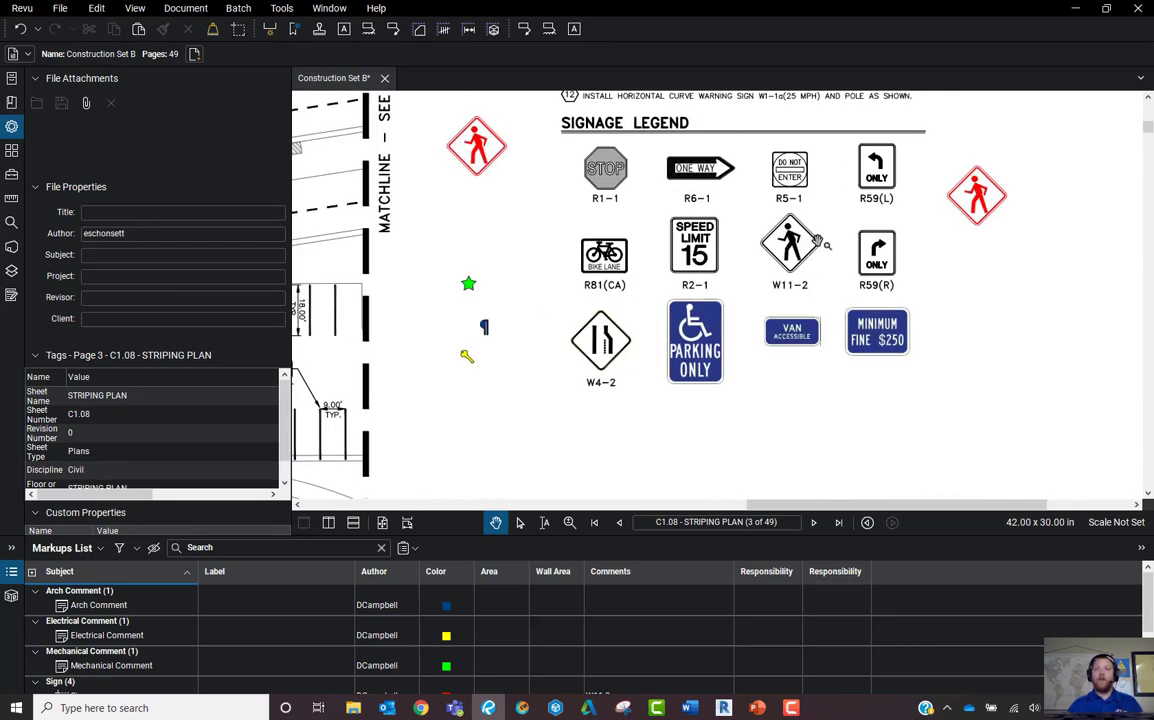
pyautogui.scroll(-1, 772, 248)
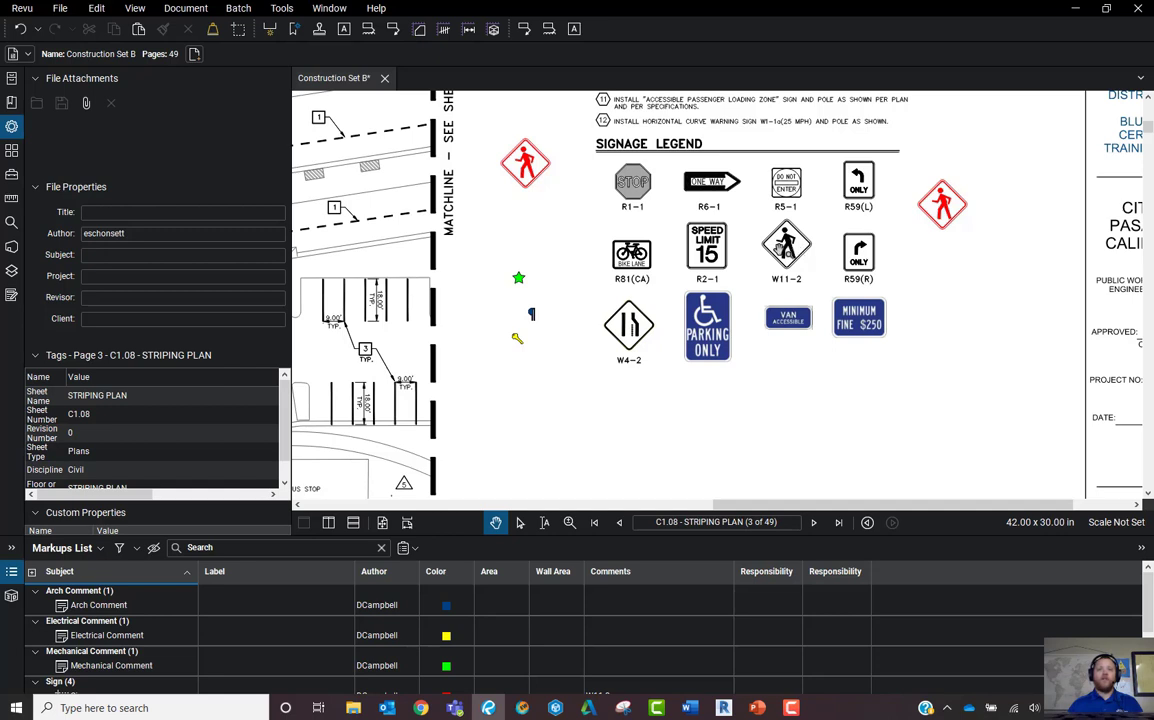
pyautogui.click(11, 174)
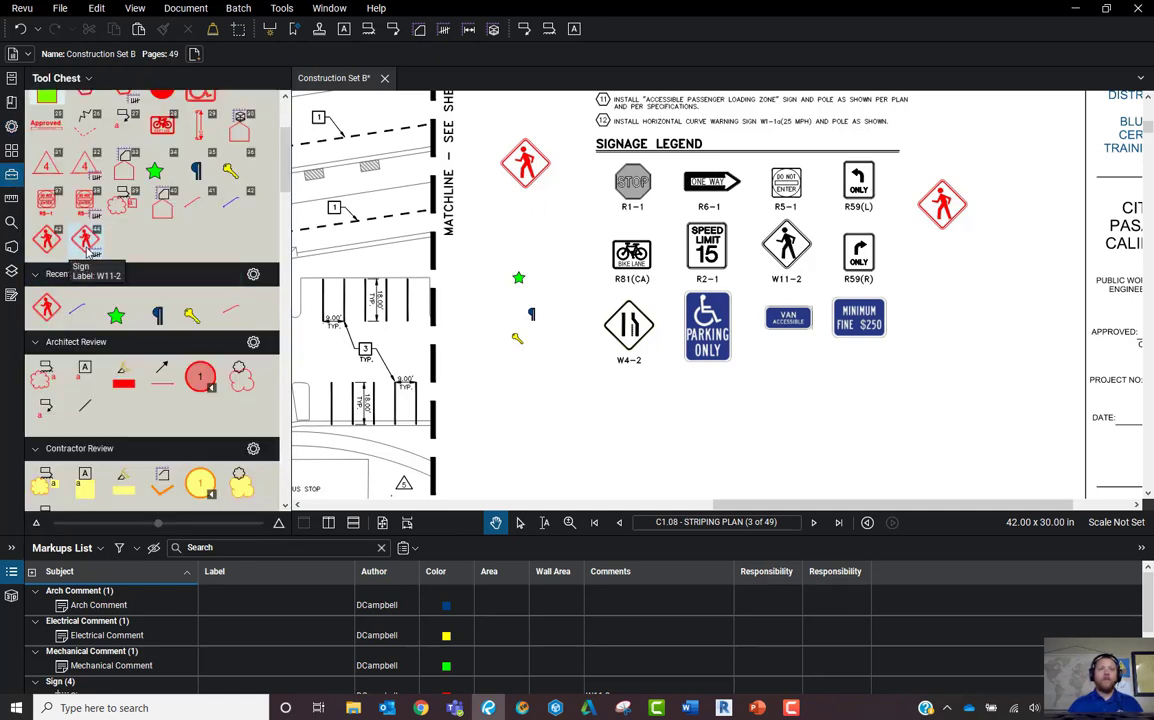
pyautogui.click(89, 250)
pyautogui.click(623, 418)
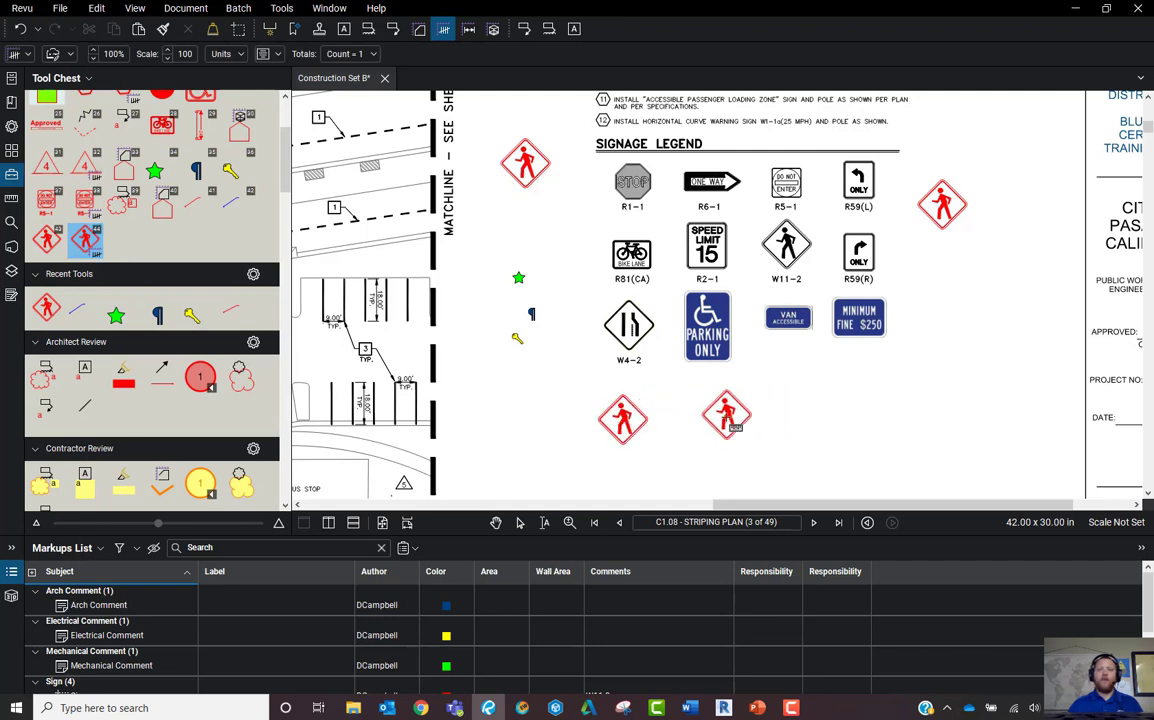
pyautogui.click(707, 418)
pyautogui.click(837, 414)
pyautogui.press('Escape')
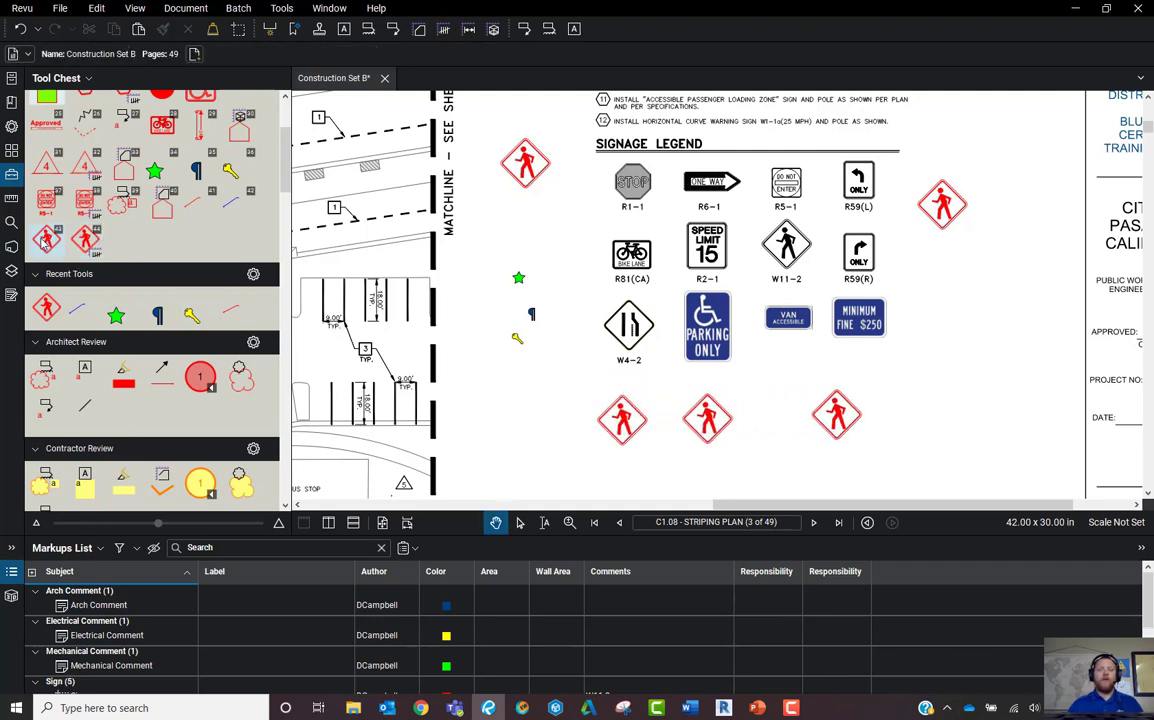
pyautogui.click(621, 424)
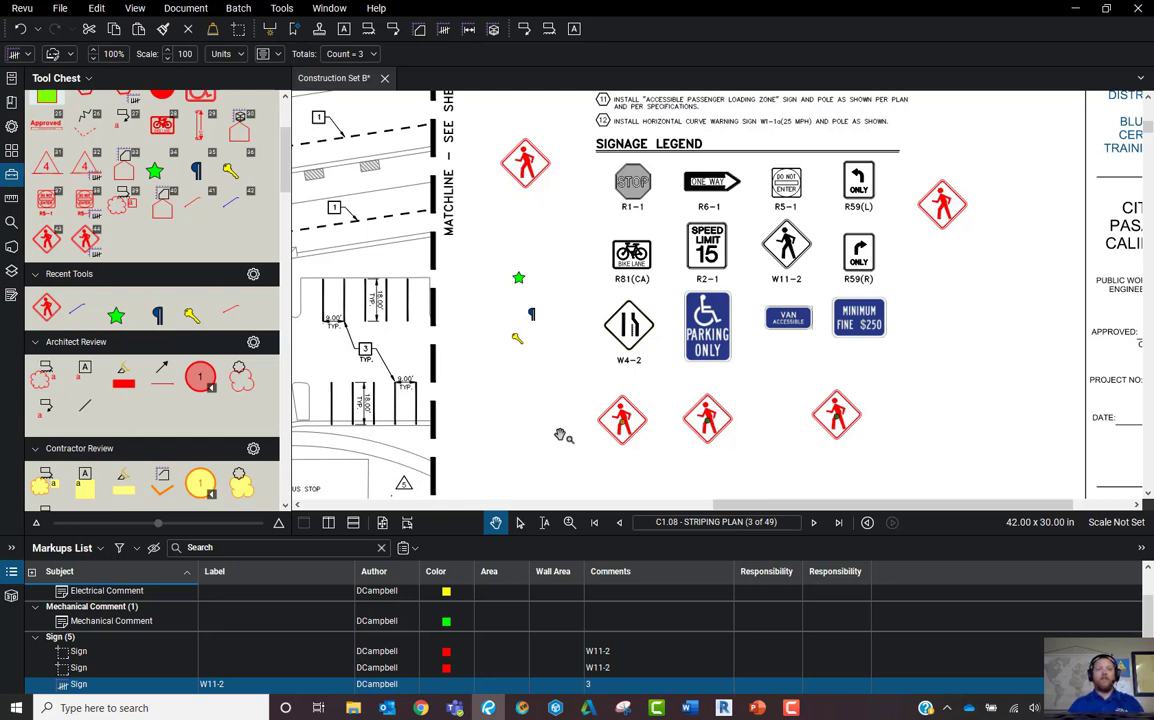
pyautogui.press('Escape')
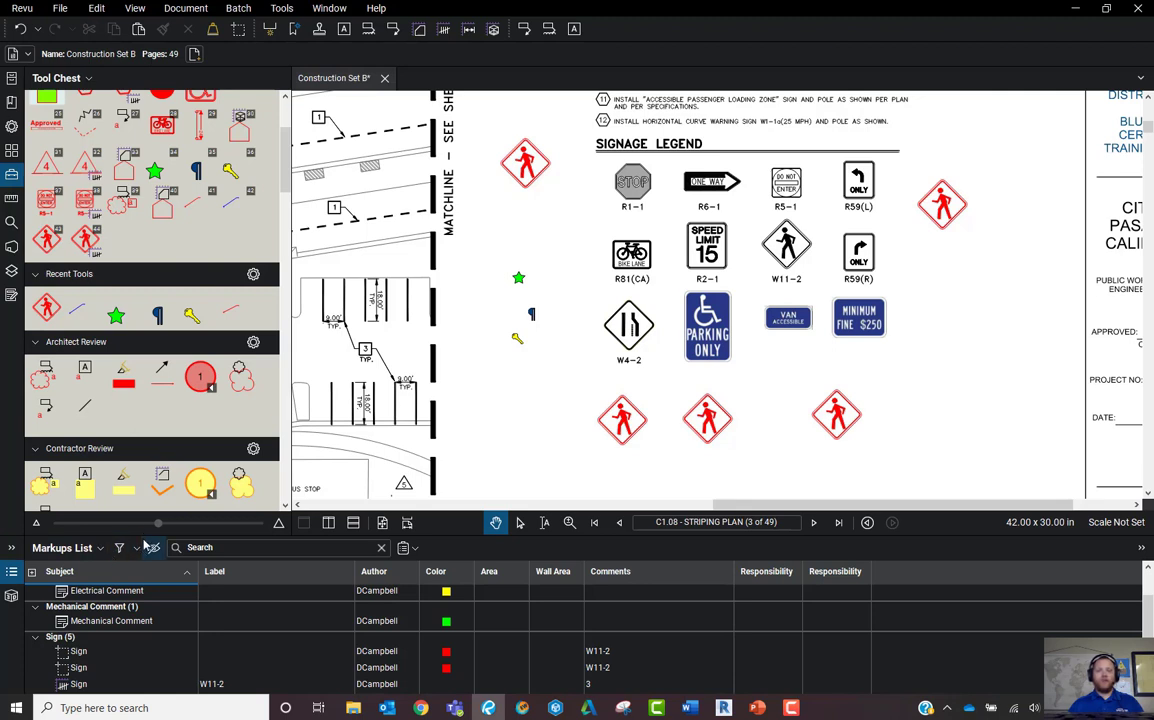
# - Add a custom column named Phase of type Text to the Markups List
pyautogui.click(91, 551)
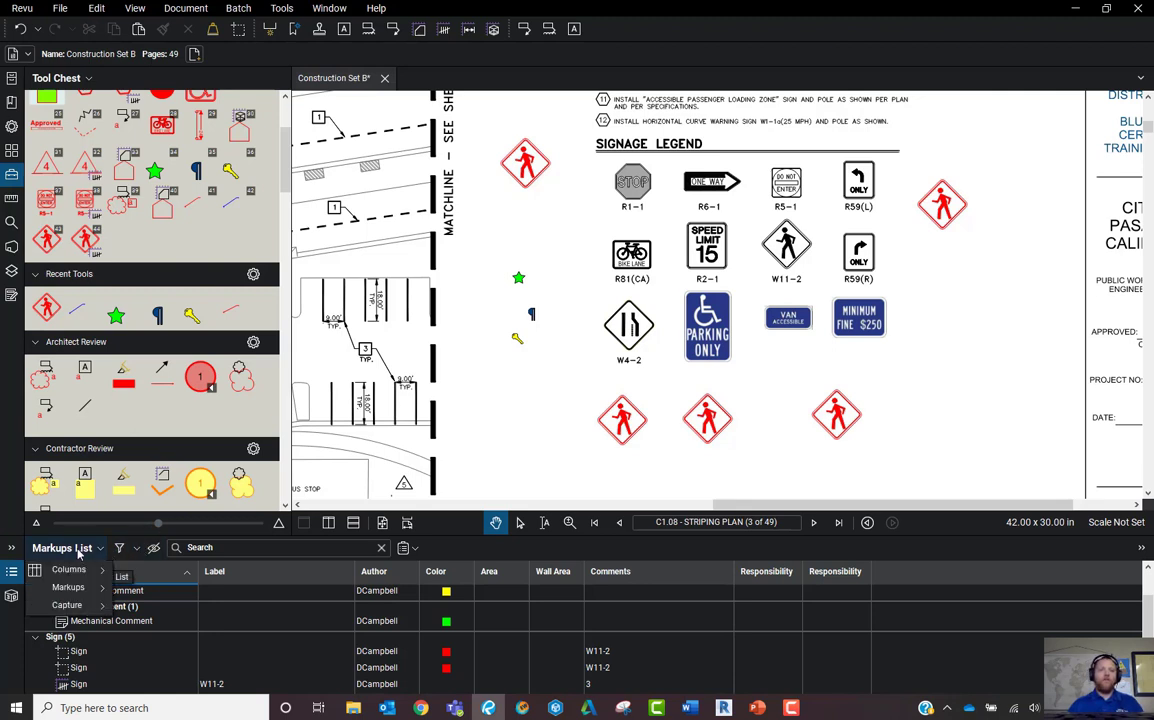
pyautogui.moveTo(88, 572)
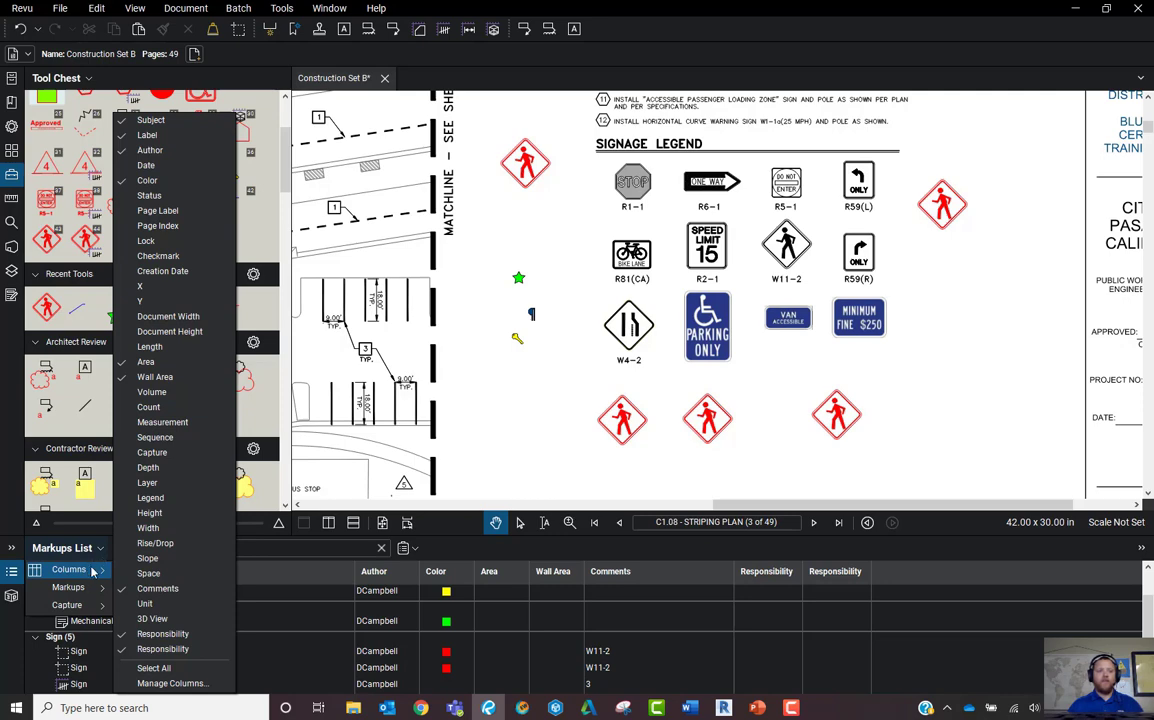
pyautogui.click(172, 683)
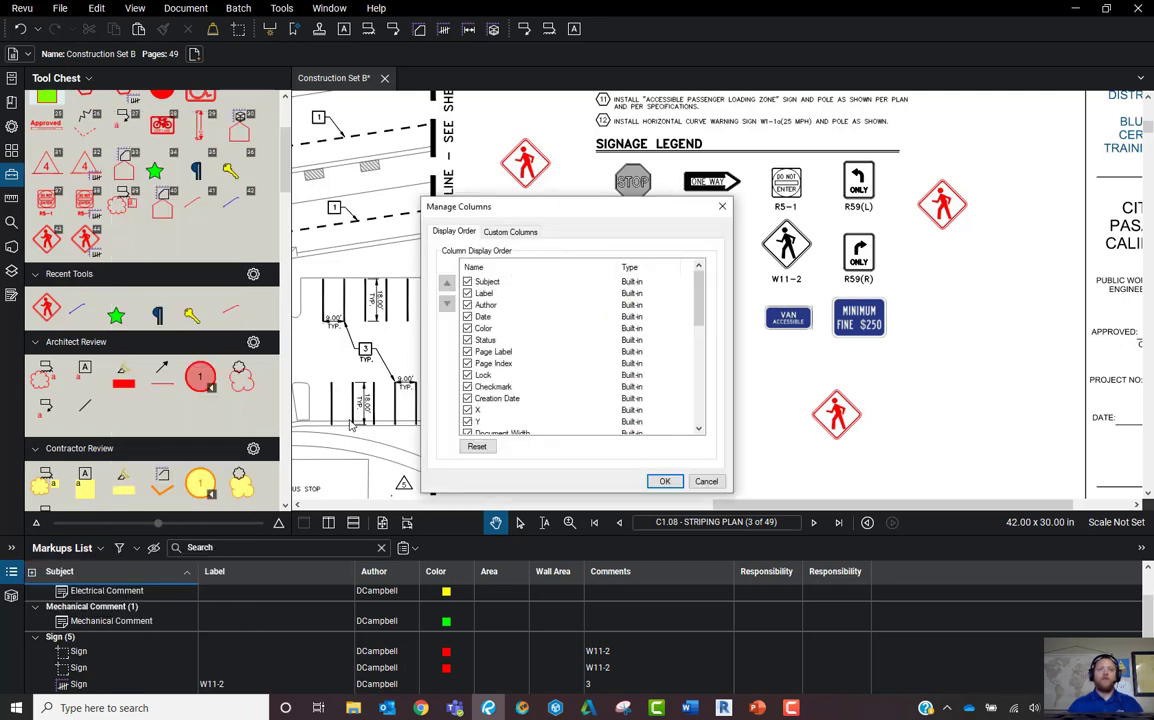
pyautogui.click(511, 232)
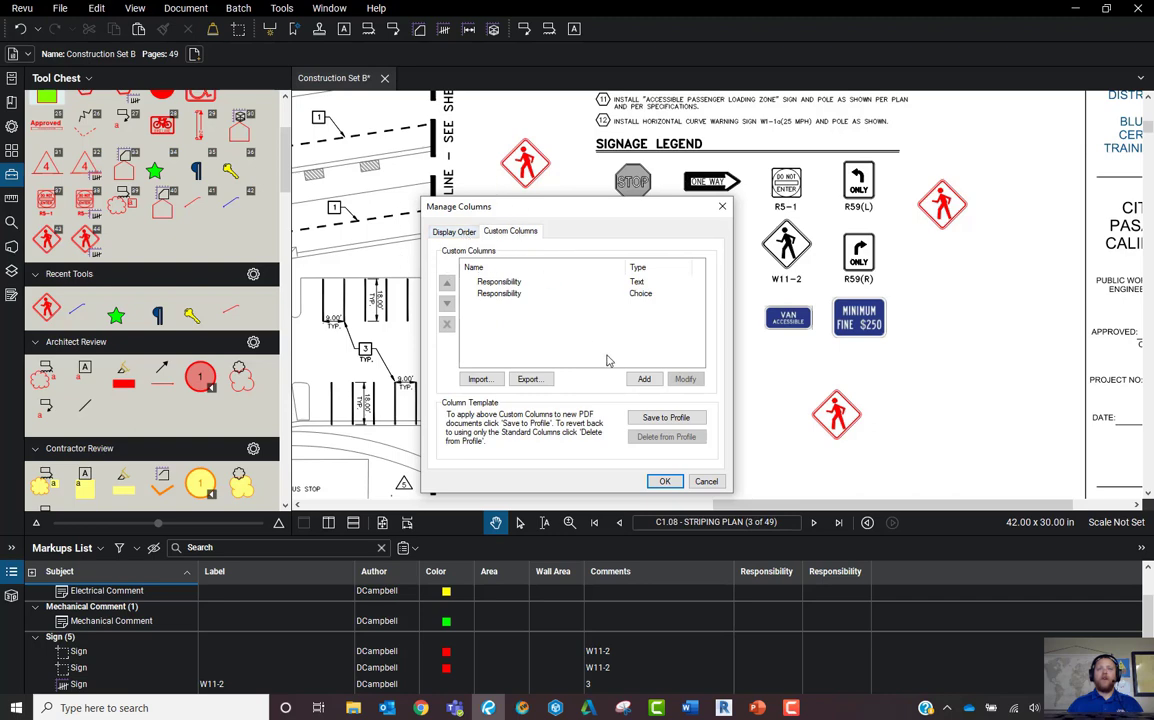
pyautogui.click(645, 380)
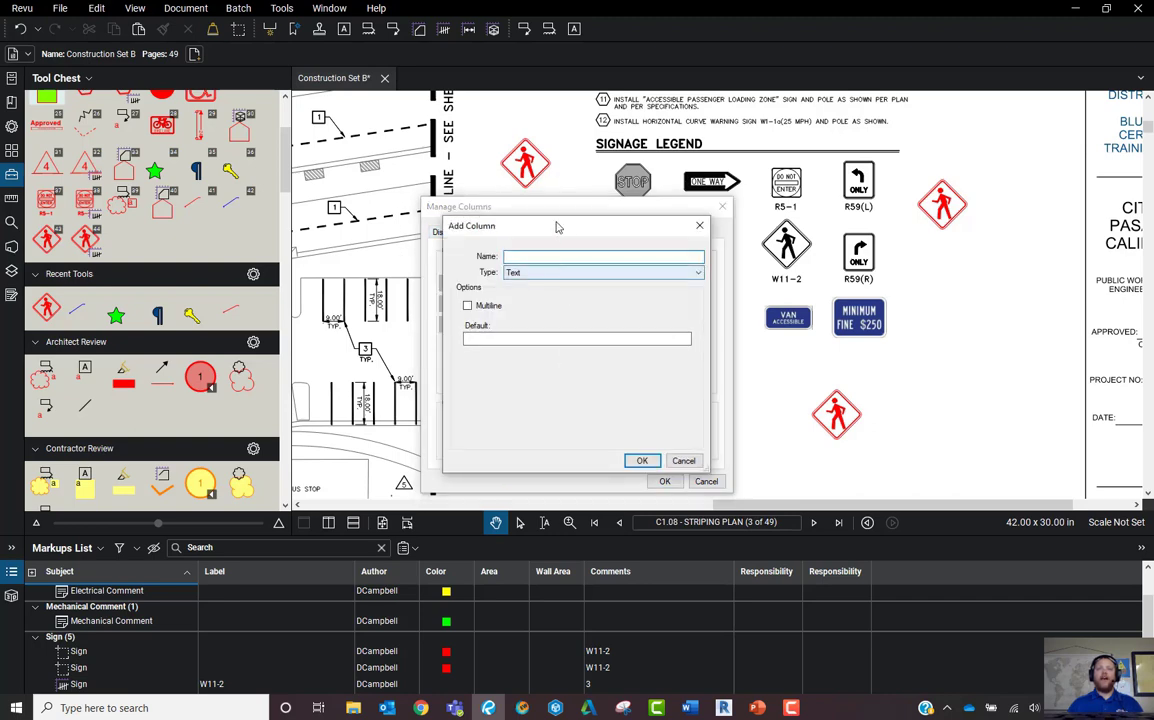
pyautogui.moveTo(557, 227); pyautogui.dragTo(842, 206)
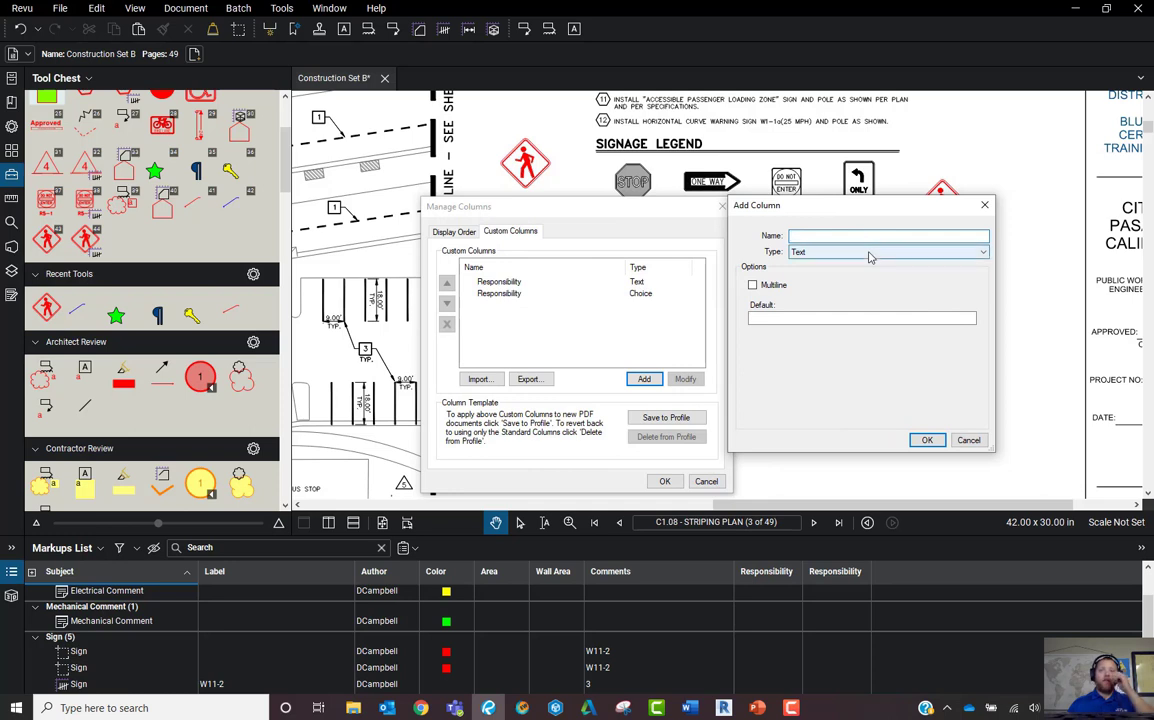
pyautogui.click(869, 255)
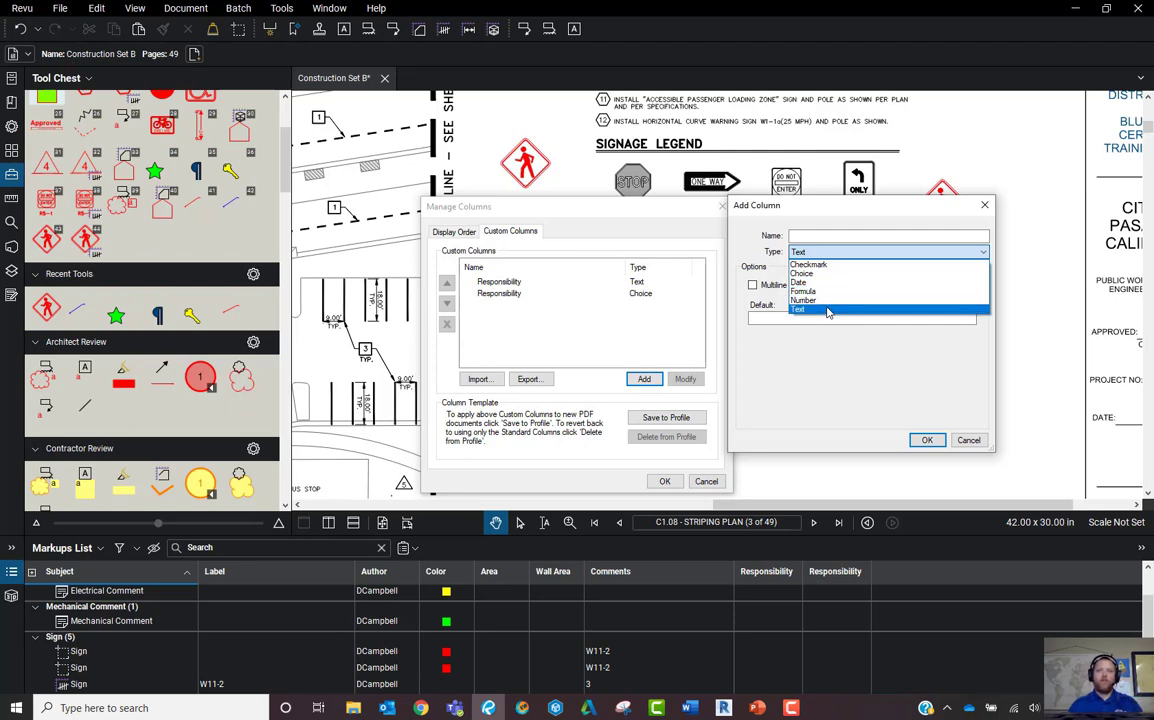
pyautogui.click(827, 312)
pyautogui.click(842, 235)
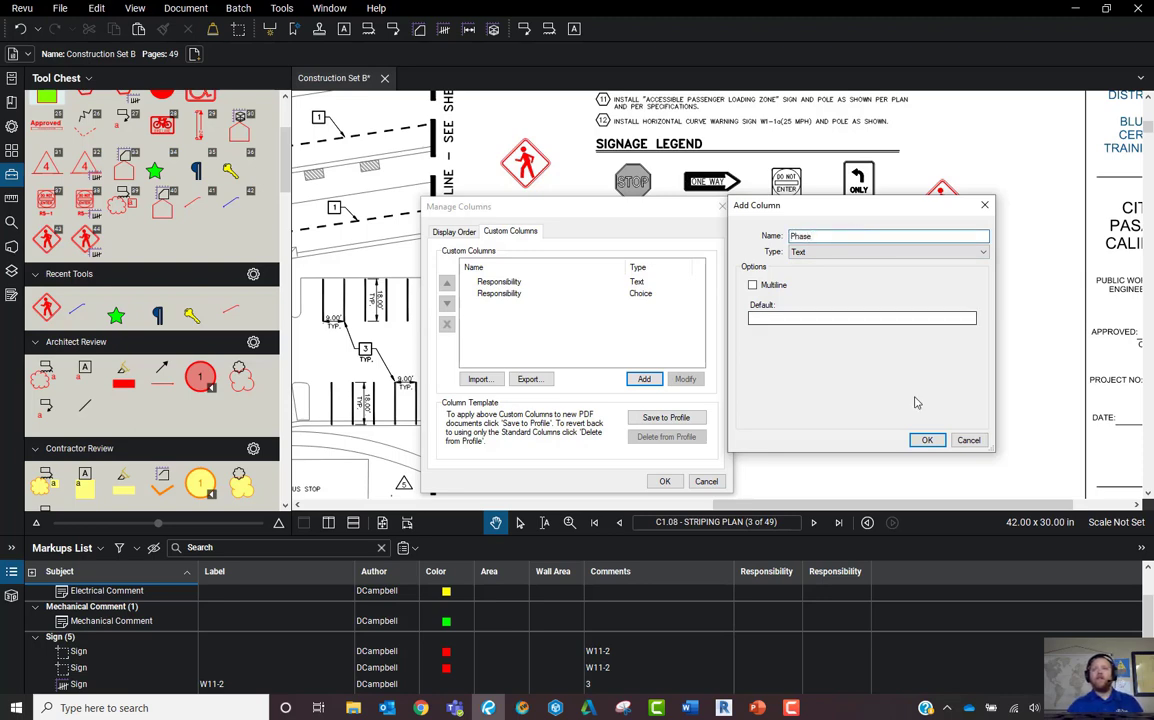
pyautogui.click(927, 440)
pyautogui.click(664, 482)
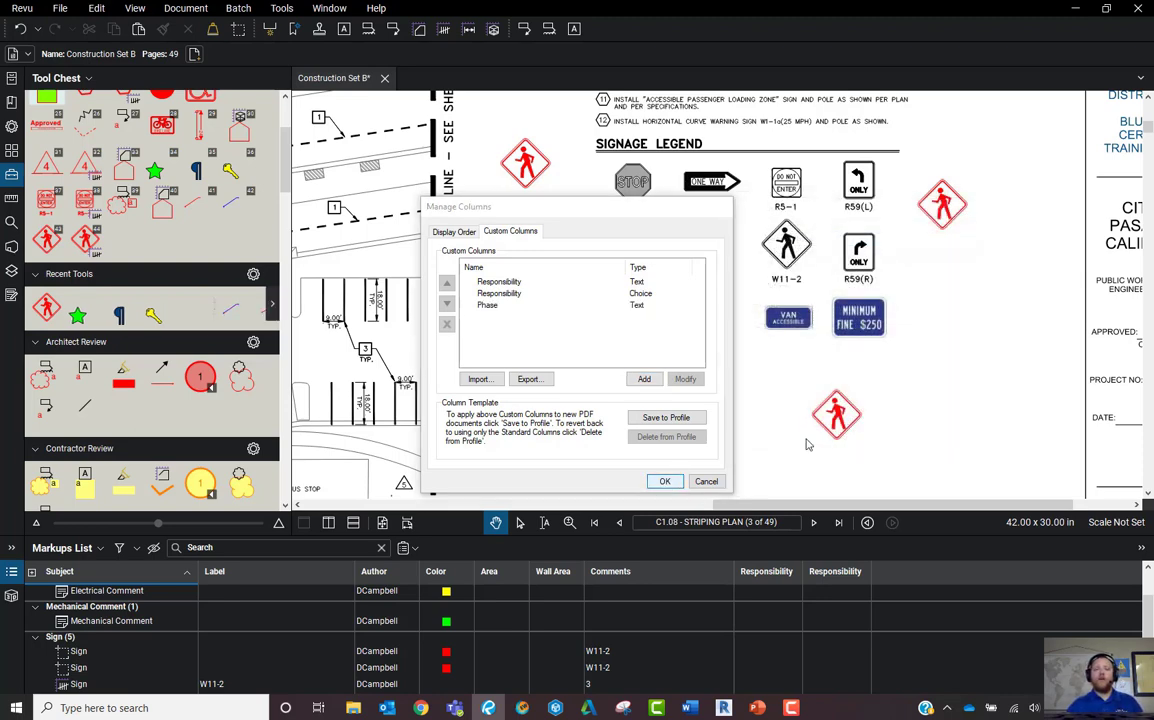
# - Set the Phase of the sign count below the signage legend to New Construction
pyautogui.click(724, 436)
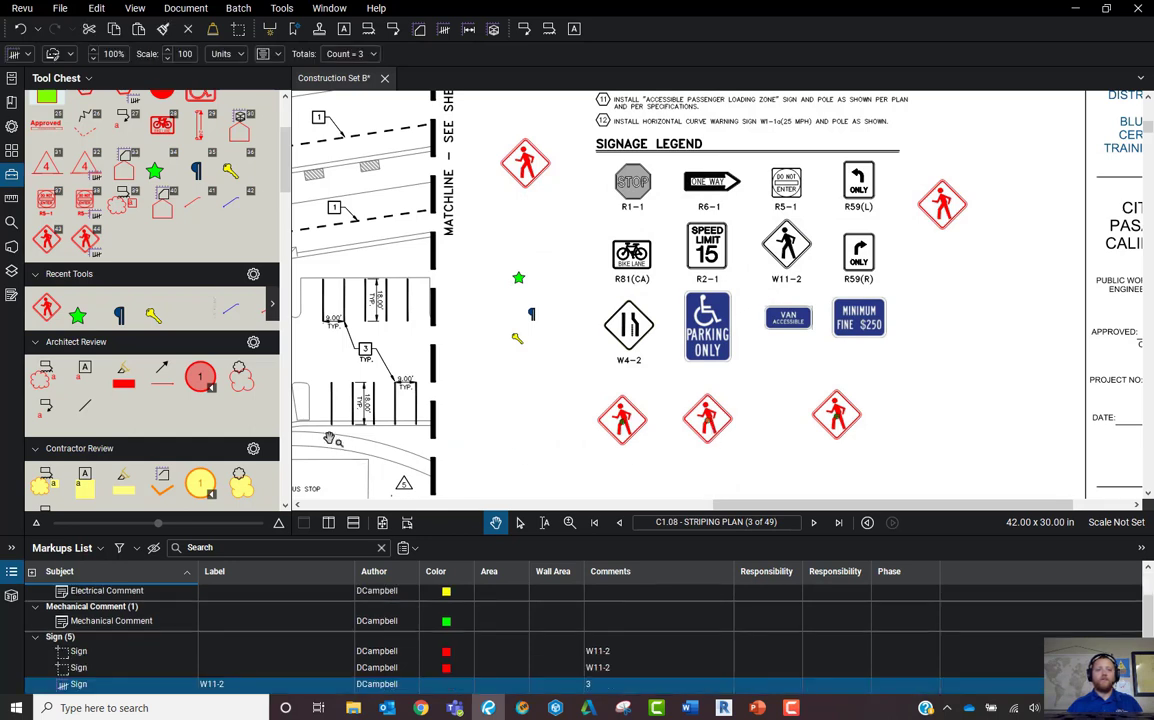
pyautogui.click(11, 122)
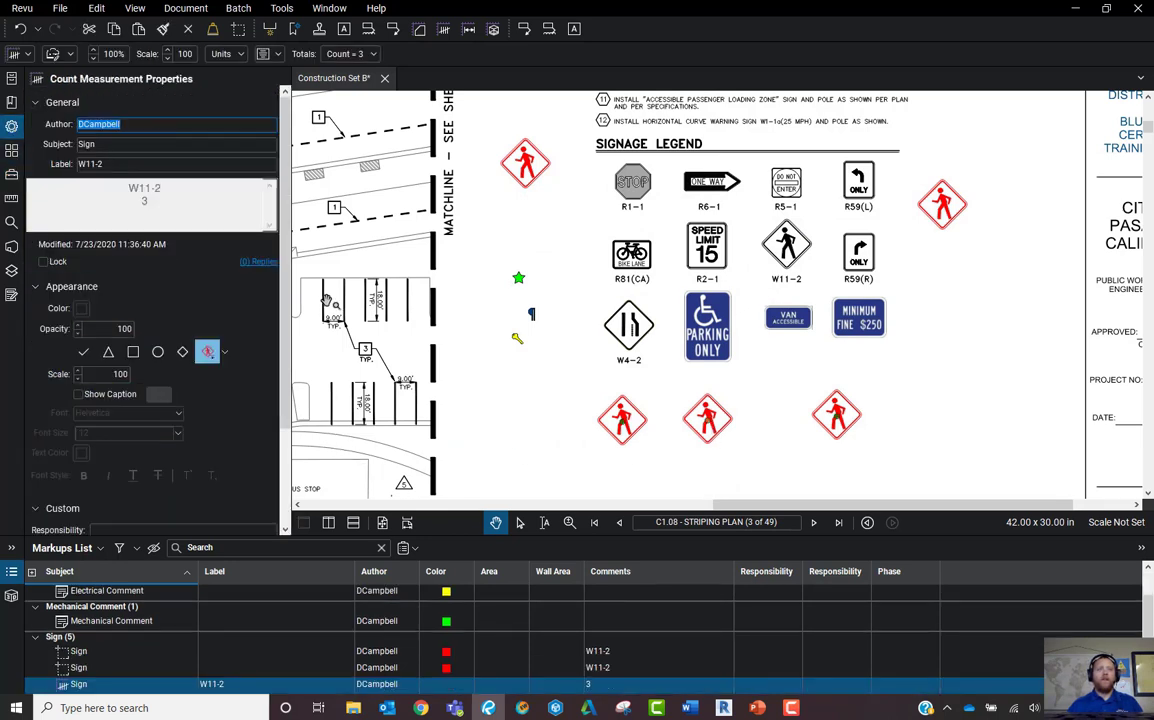
pyautogui.scroll(-2, 280, 369)
pyautogui.scroll(-1, 280, 369)
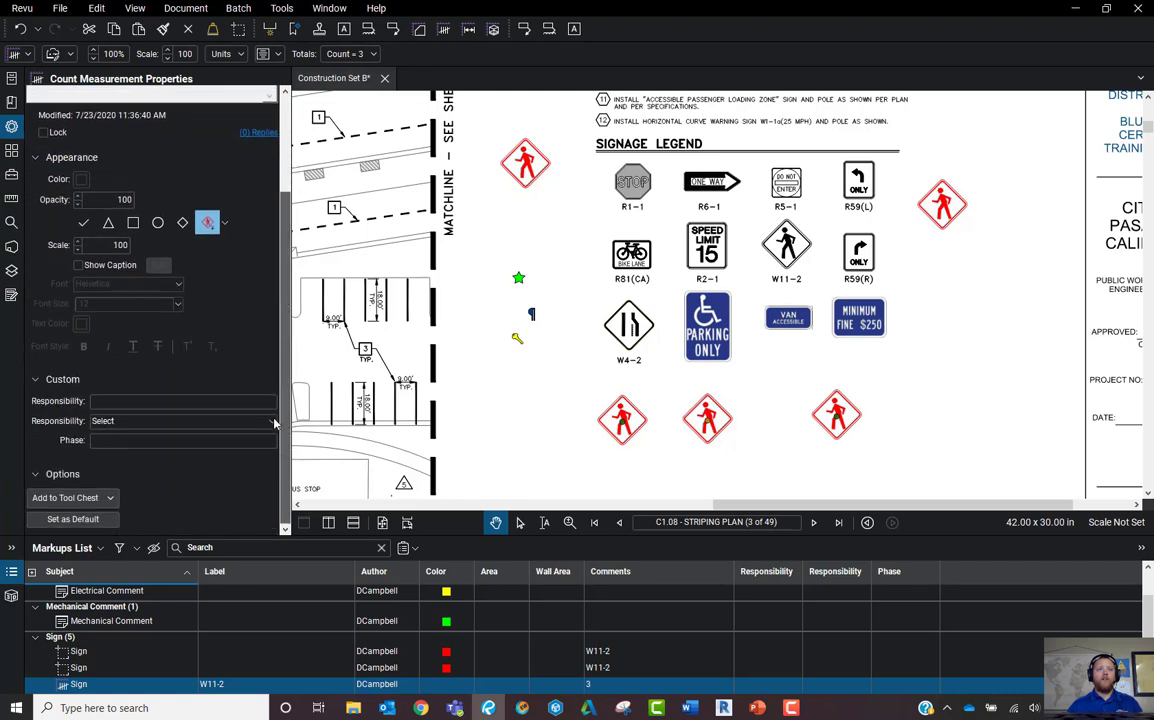
pyautogui.click(183, 440)
pyautogui.write('New Construction')
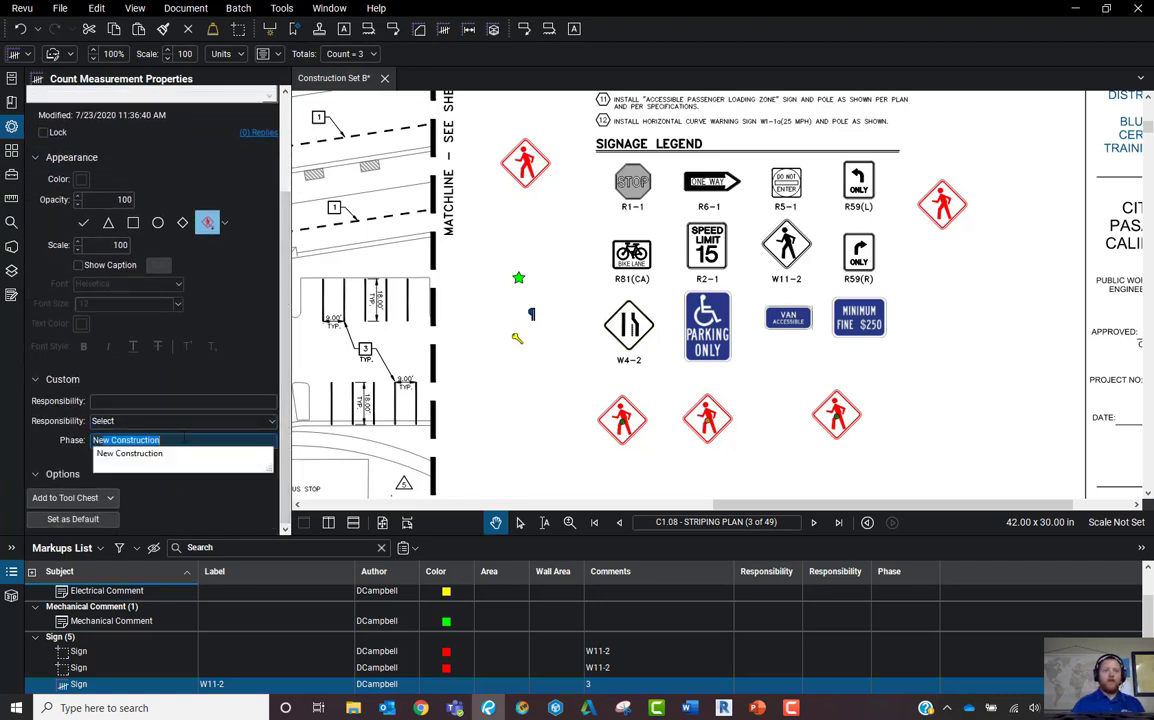
pyautogui.press('Return')
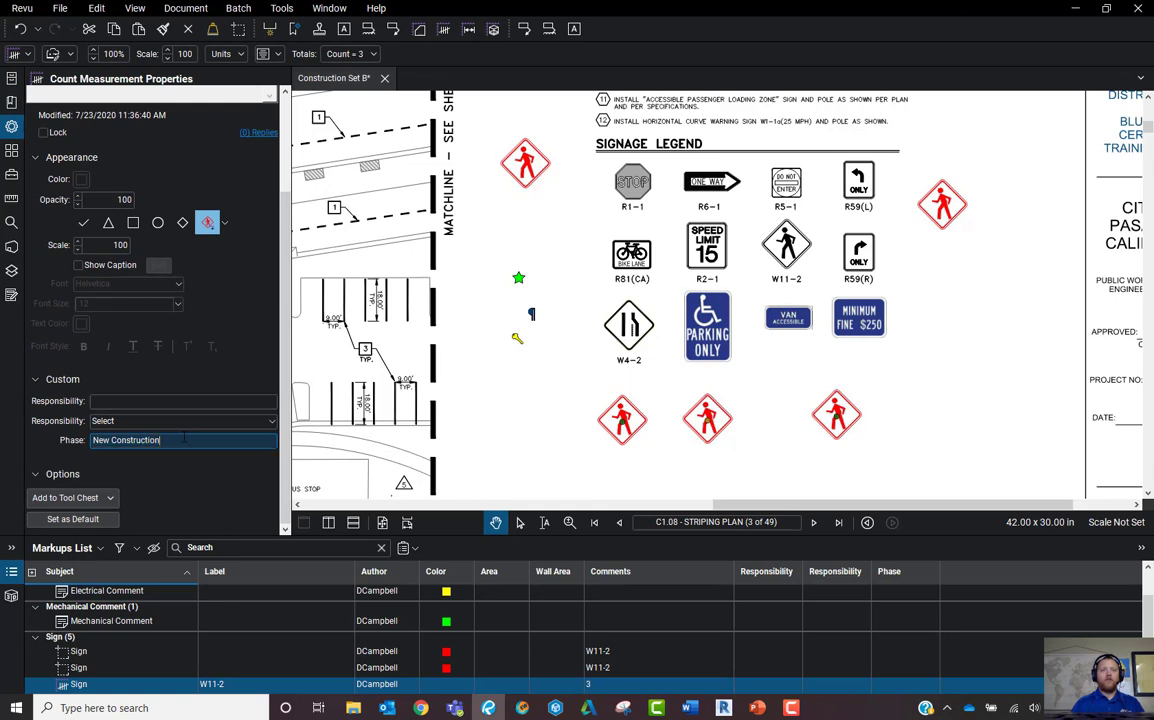
pyautogui.click(795, 485)
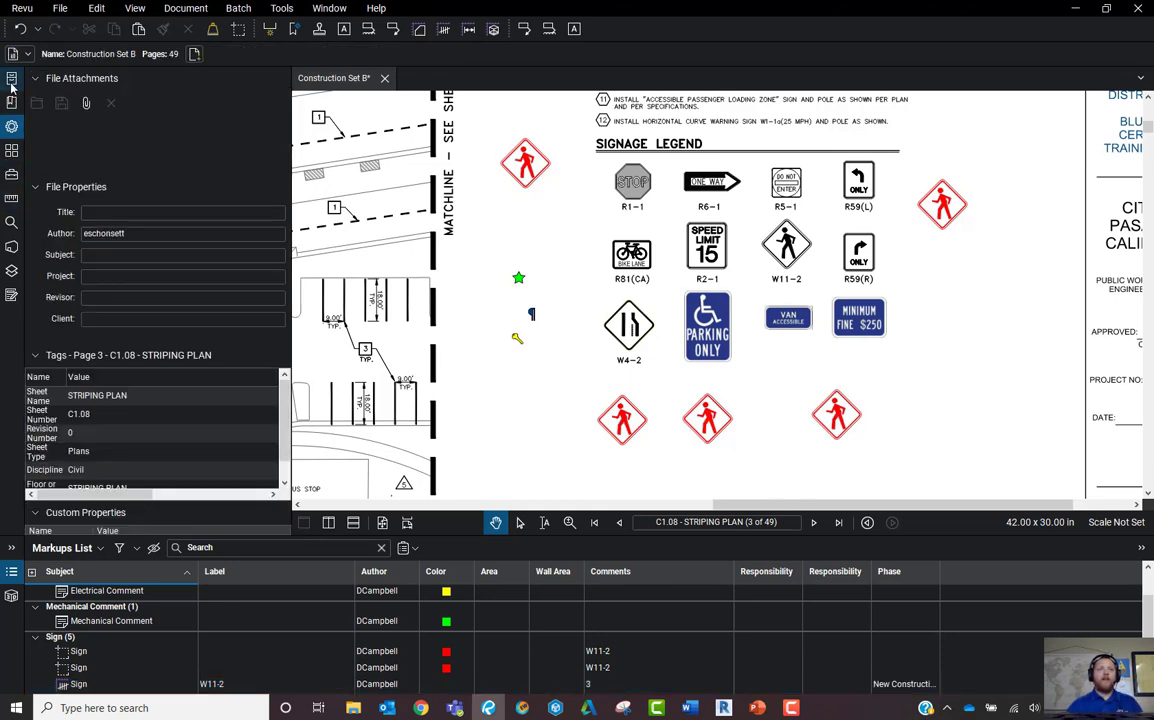
# - Place one more W11-2 sign with the saved snapshot tool beside the row of sign counts, near the matchline
pyautogui.click(11, 174)
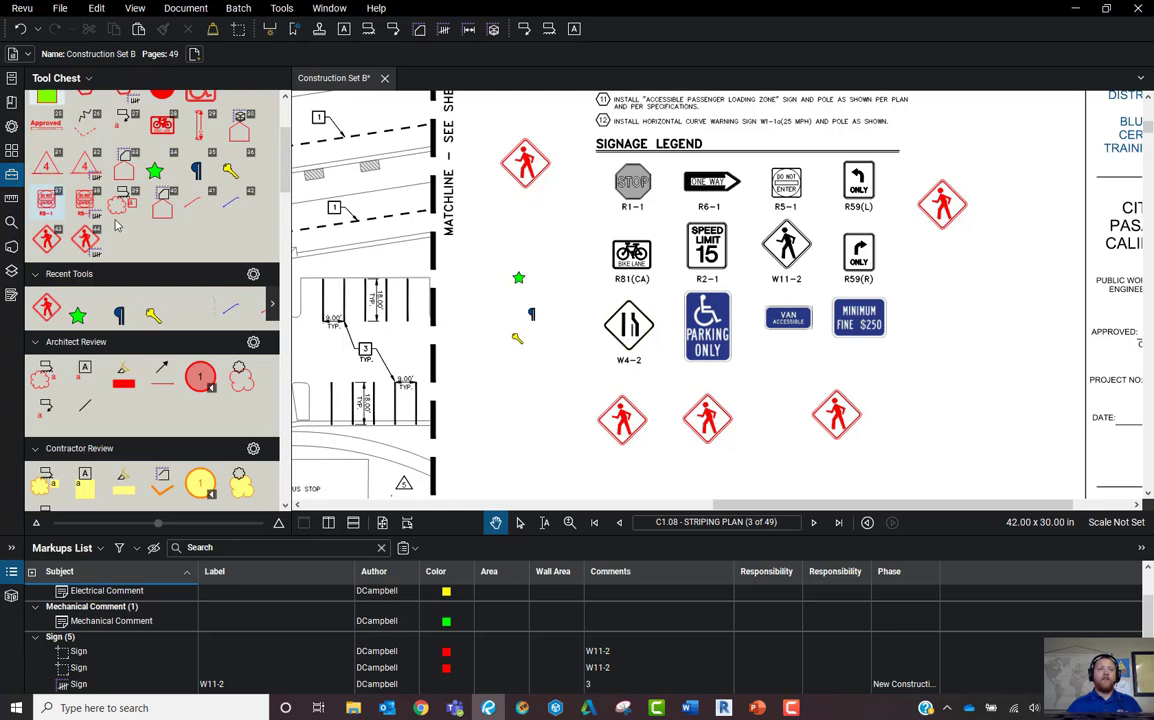
pyautogui.click(48, 244)
pyautogui.click(476, 445)
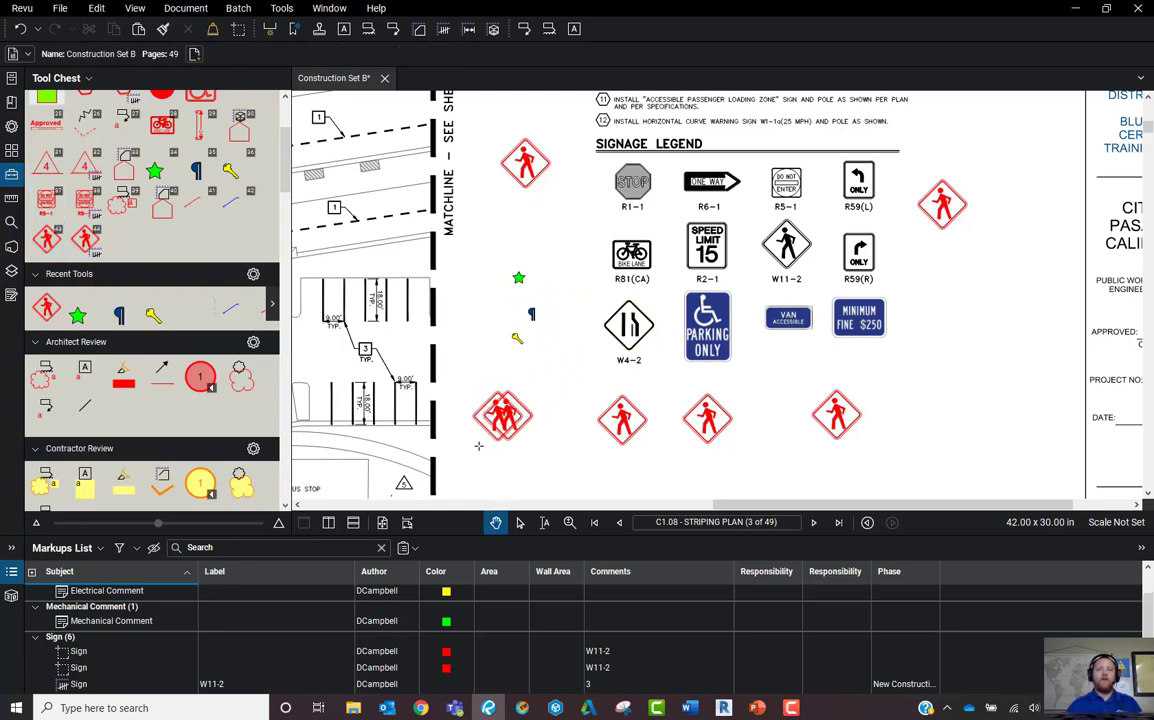
# - Change the colors of the new W11-2 sign near the matchline, mapping source red to light gray
pyautogui.click(505, 432)
pyautogui.rightClick(514, 428)
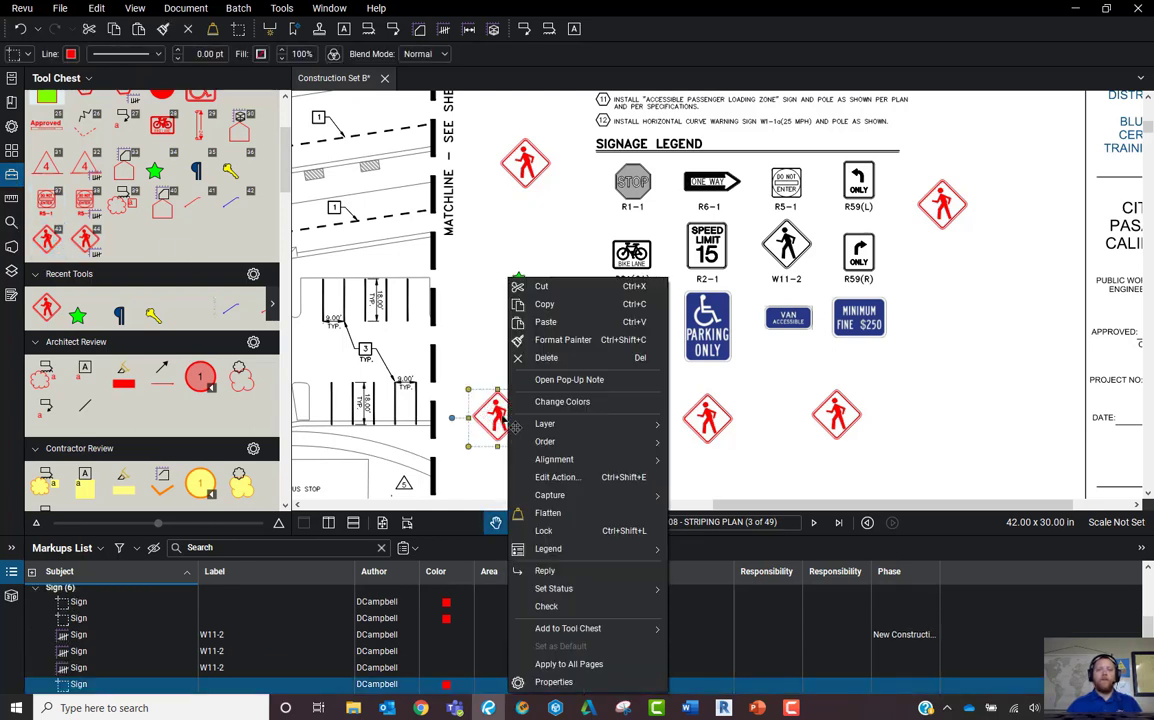
pyautogui.click(562, 401)
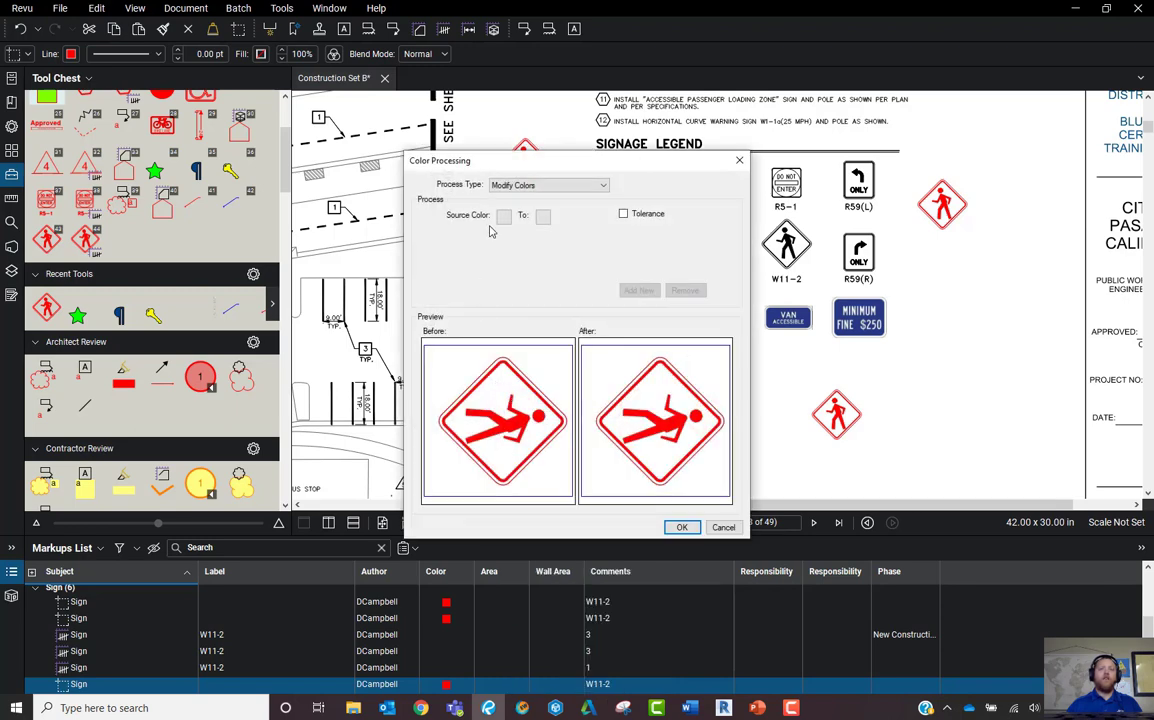
pyautogui.click(504, 219)
pyautogui.click(507, 240)
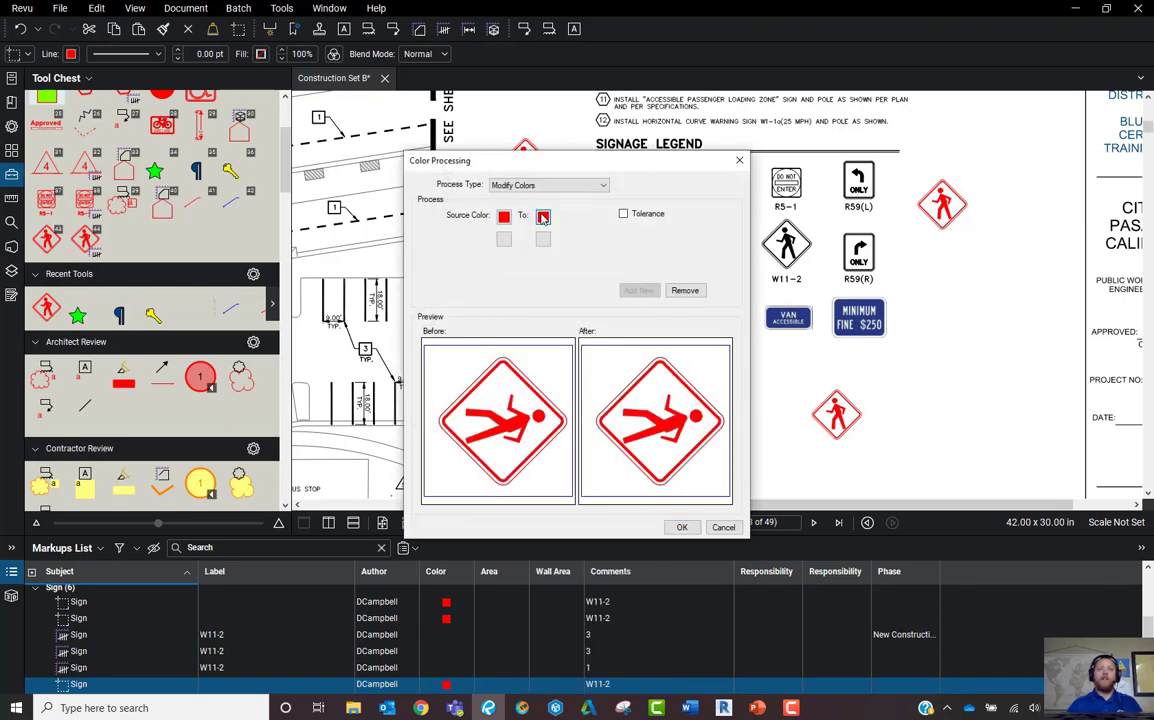
pyautogui.click(543, 218)
pyautogui.click(595, 258)
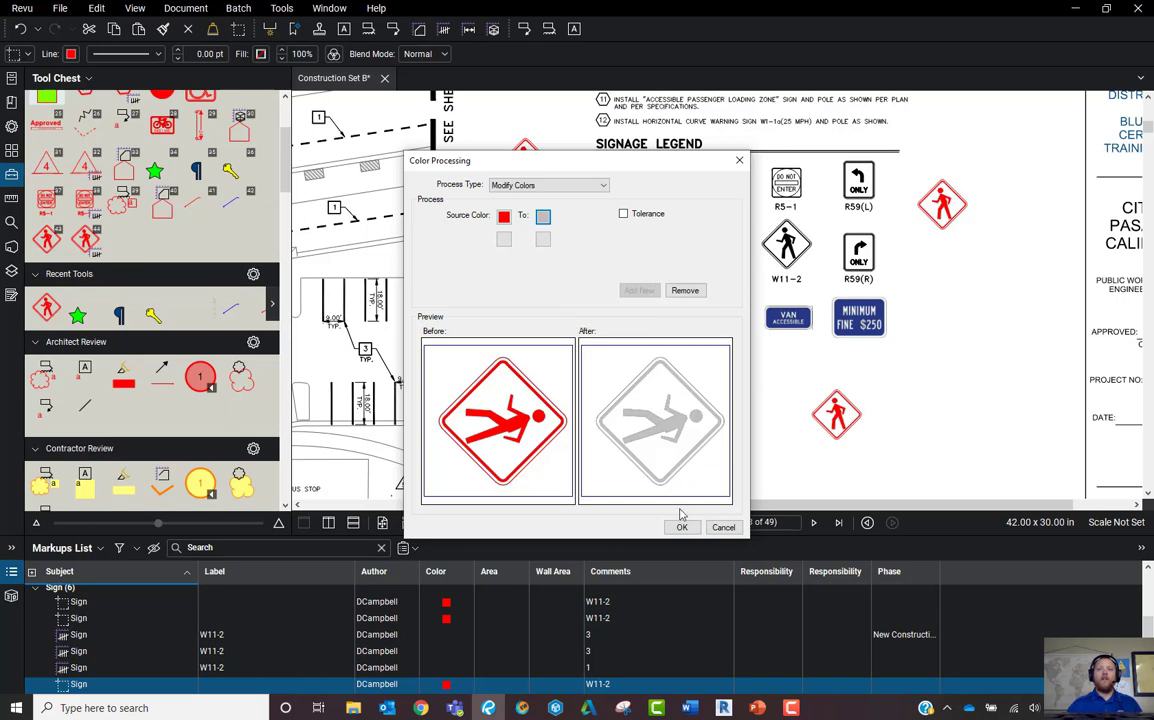
pyautogui.click(681, 527)
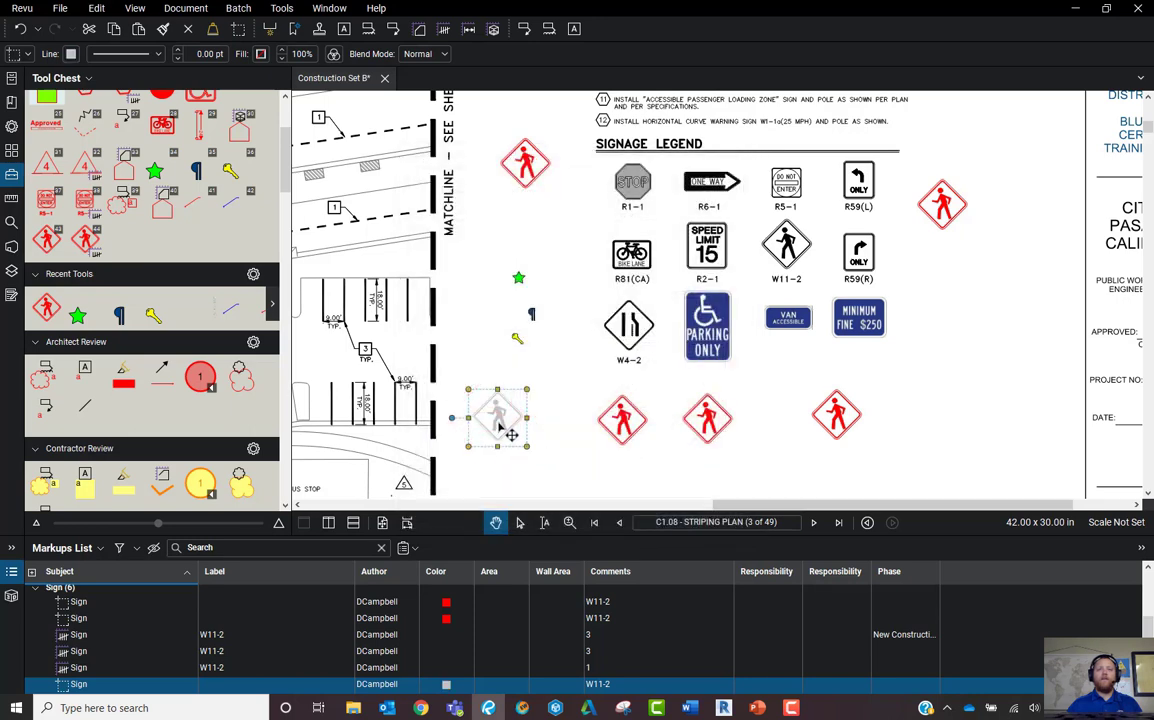
# - Set the Phase of the gray W11-2 sign to Existing
pyautogui.rightClick(500, 427)
pyautogui.click(10, 126)
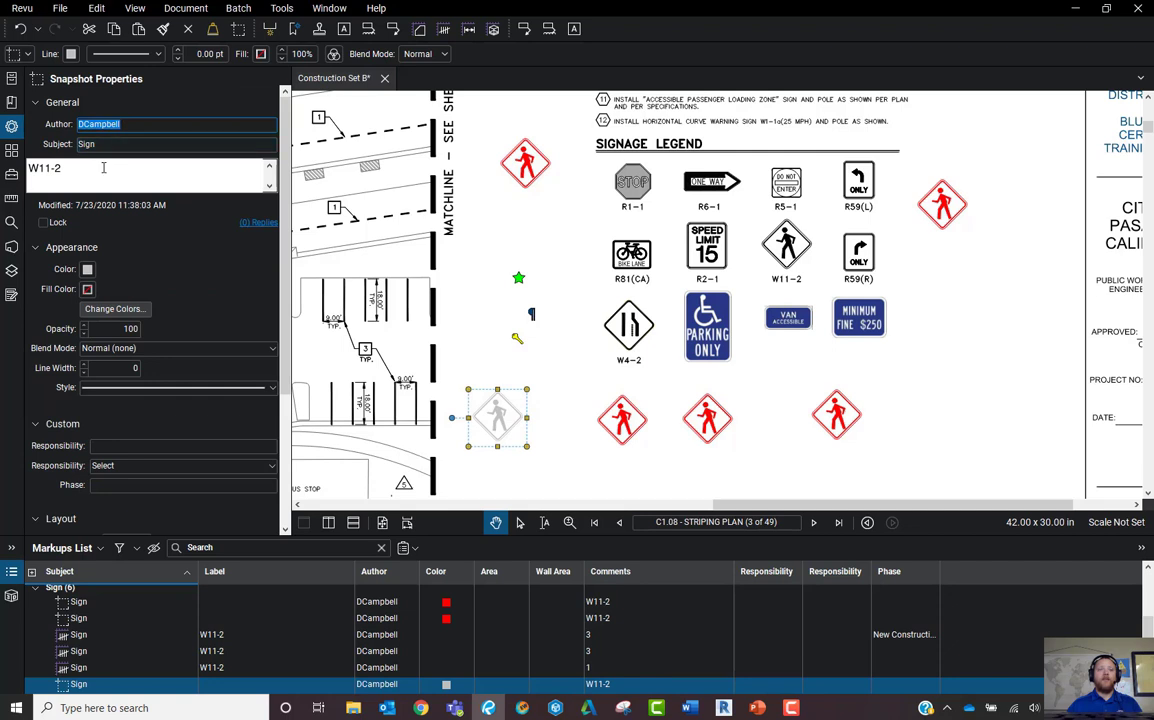
pyautogui.click(157, 485)
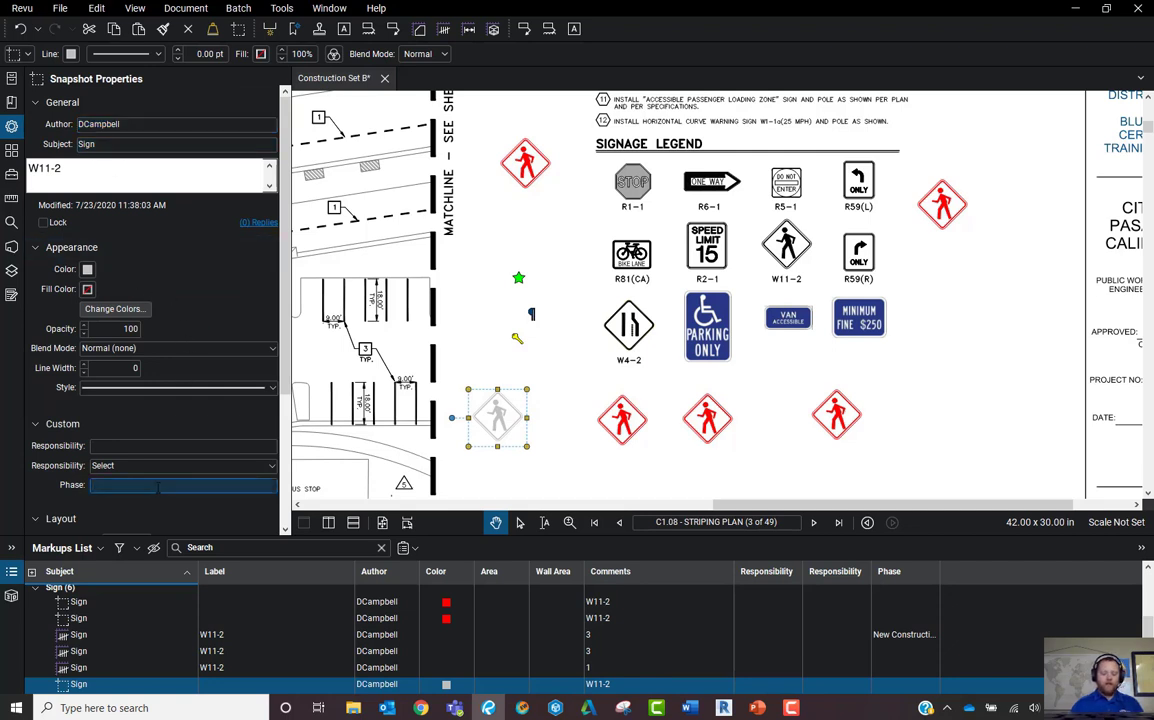
pyautogui.write('Existing')
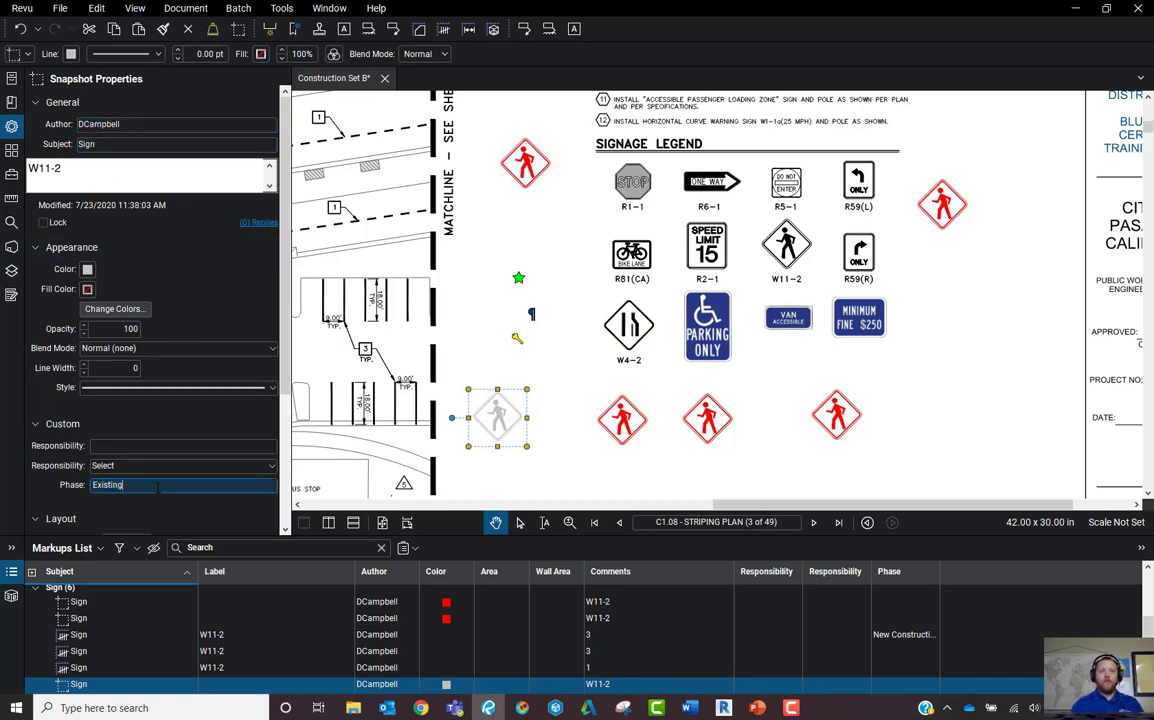
pyautogui.click(517, 350)
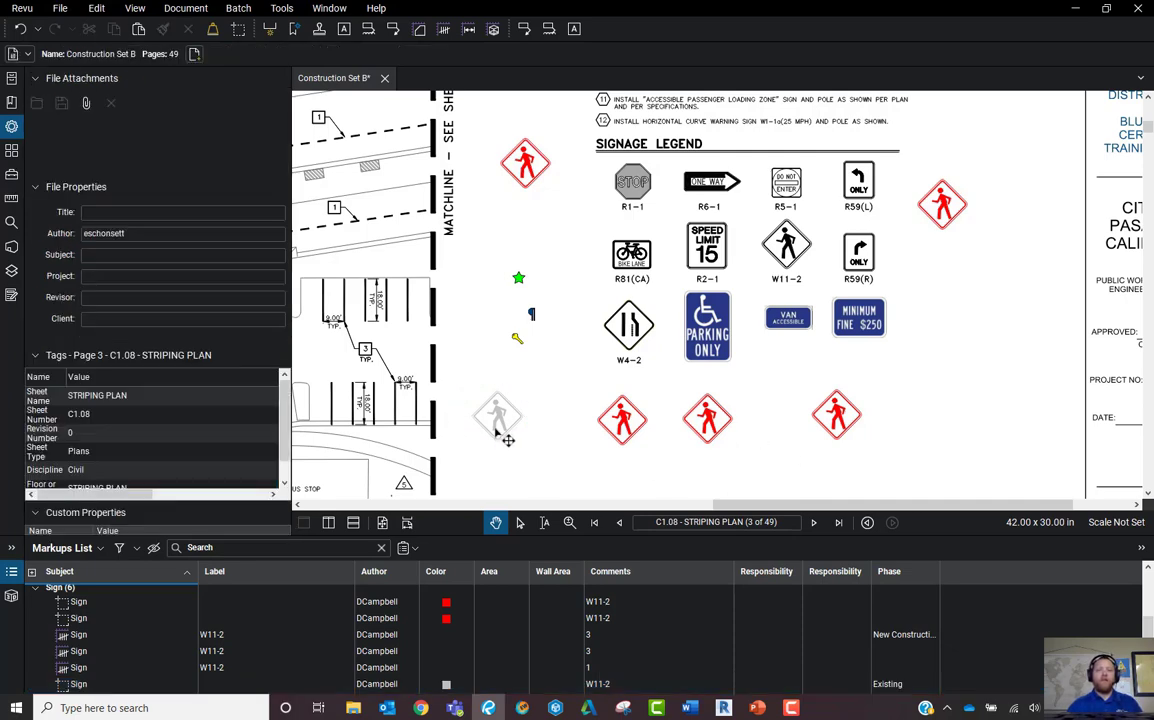
# - Add the gray W11-2 sign to the Tool Chest and create a count from the saved tool
pyautogui.rightClick(519, 437)
pyautogui.moveTo(510, 428)
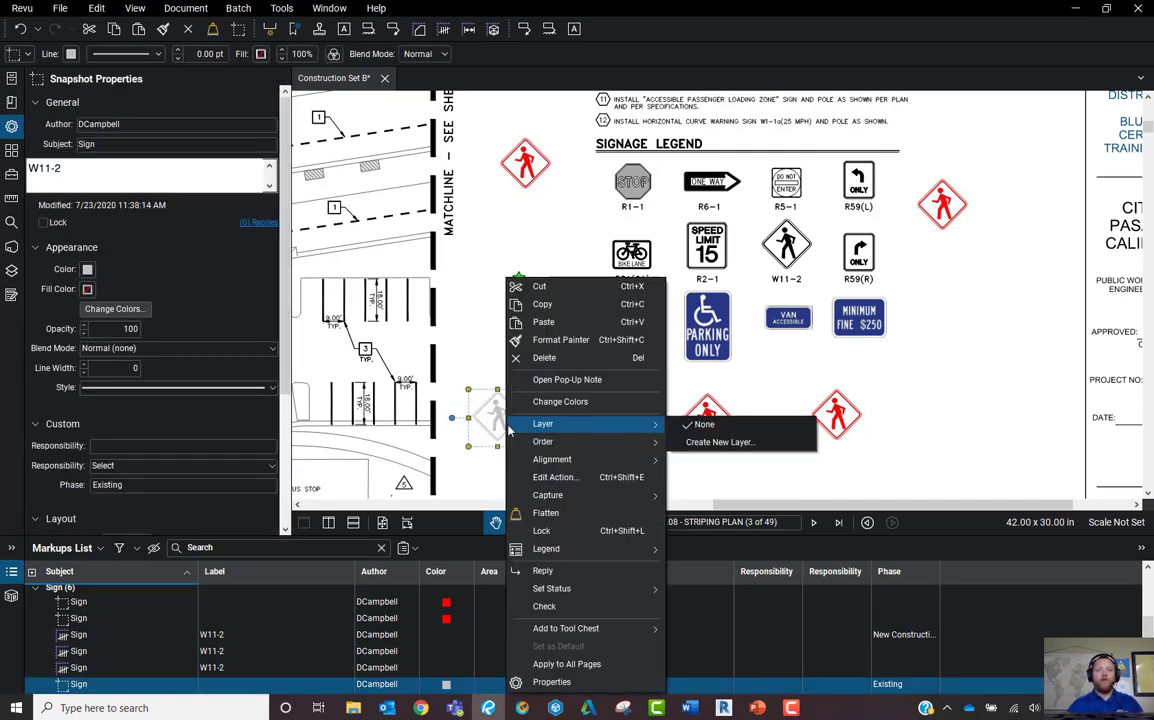
pyautogui.moveTo(595, 628)
pyautogui.click(720, 547)
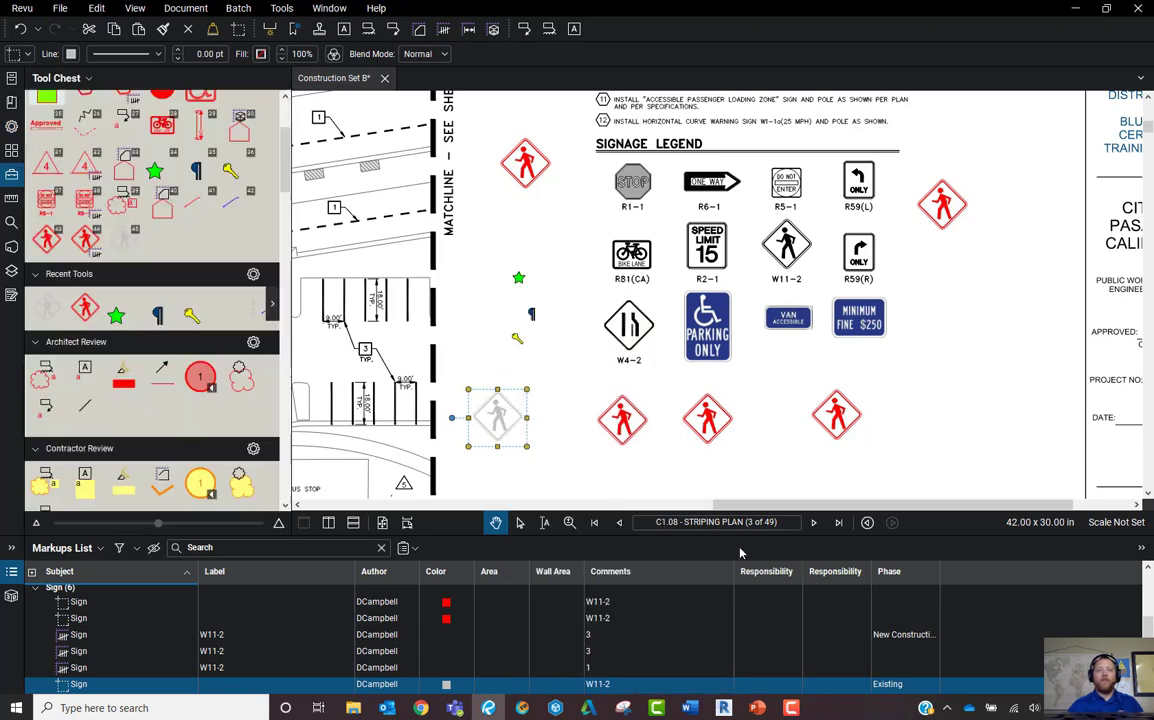
pyautogui.click(124, 238)
pyautogui.rightClick(124, 238)
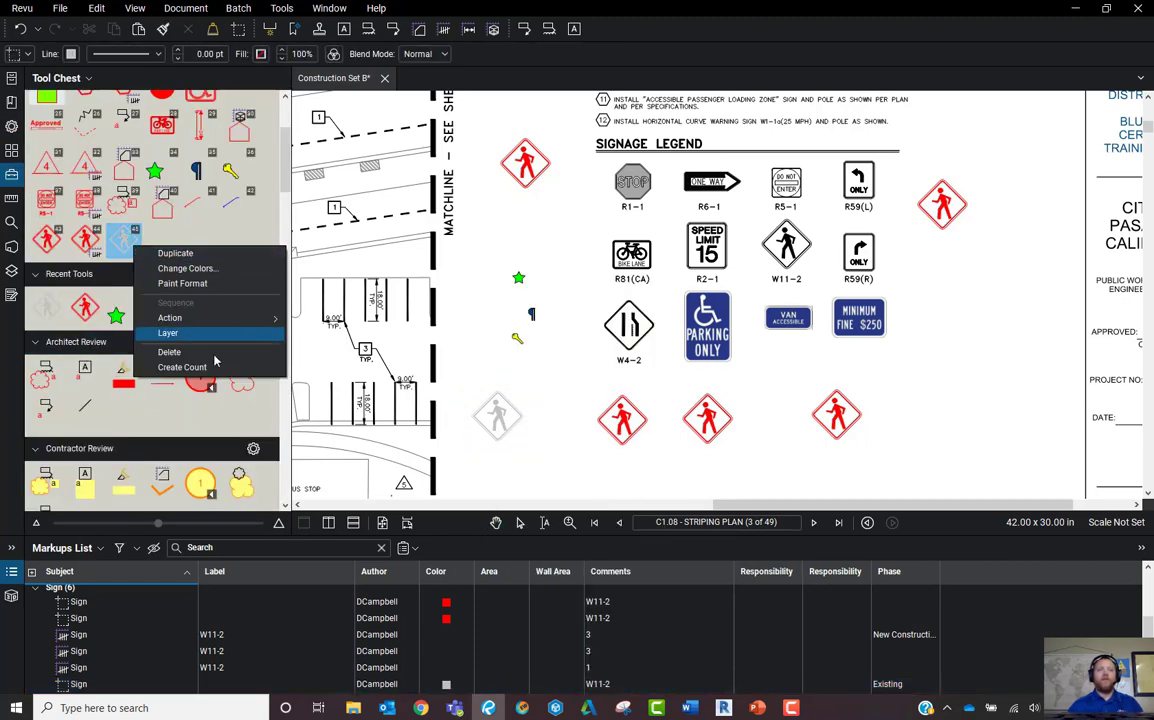
pyautogui.click(212, 366)
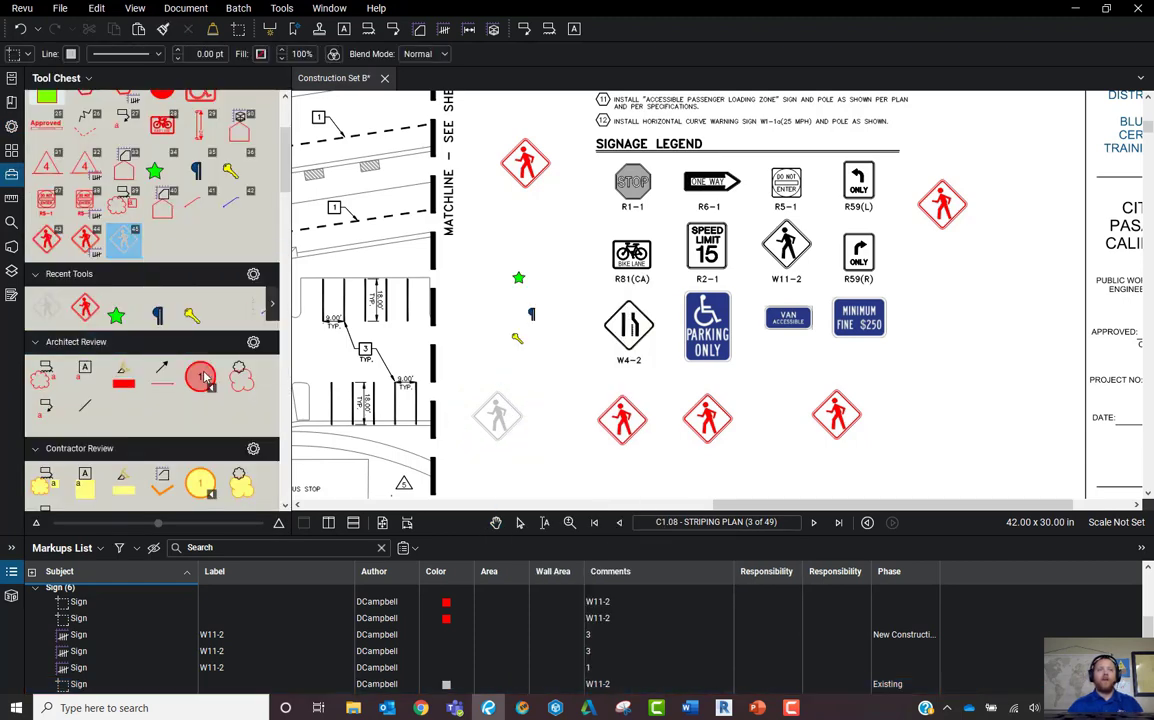
# - Set the gray sign count's subject to Sign, its label to W11-2 and its Phase to Existing
pyautogui.click(11, 127)
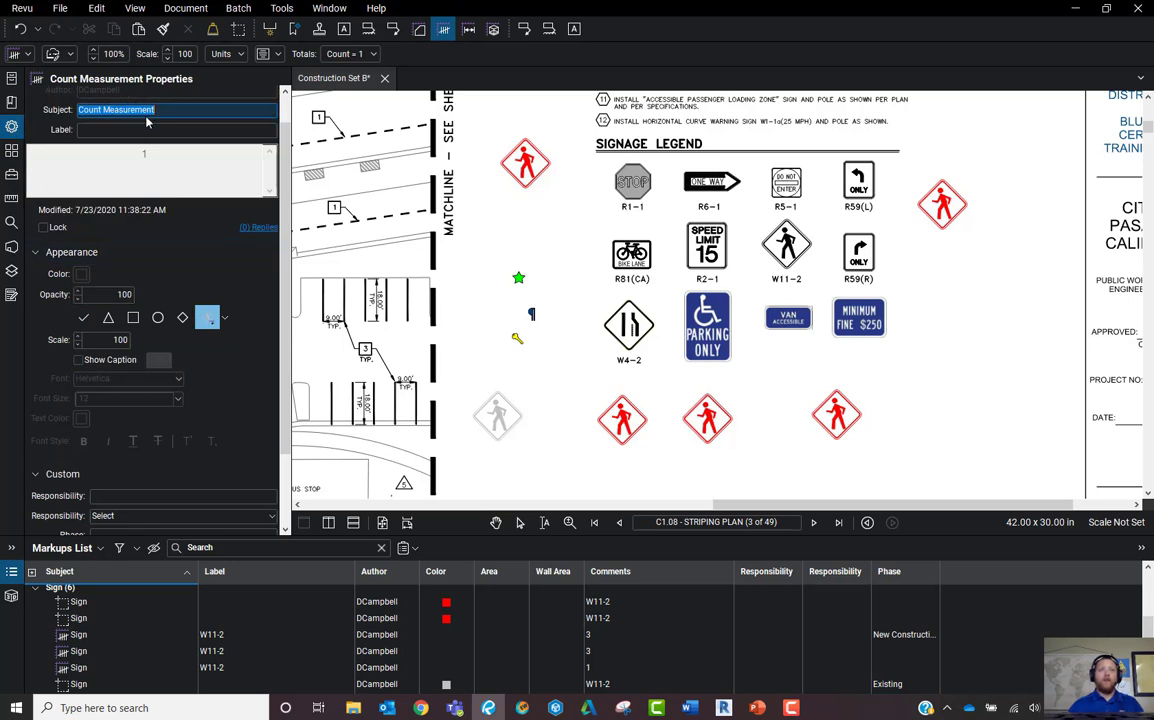
pyautogui.write('Sign')
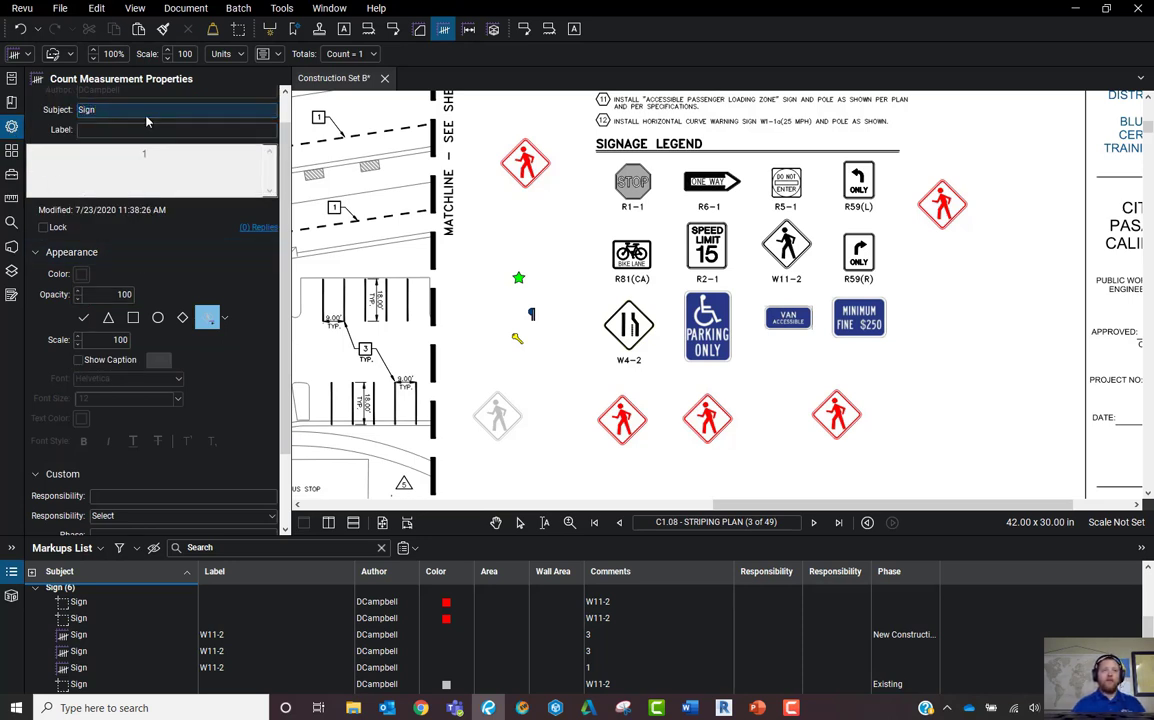
pyautogui.click(190, 130)
pyautogui.write('W11-2')
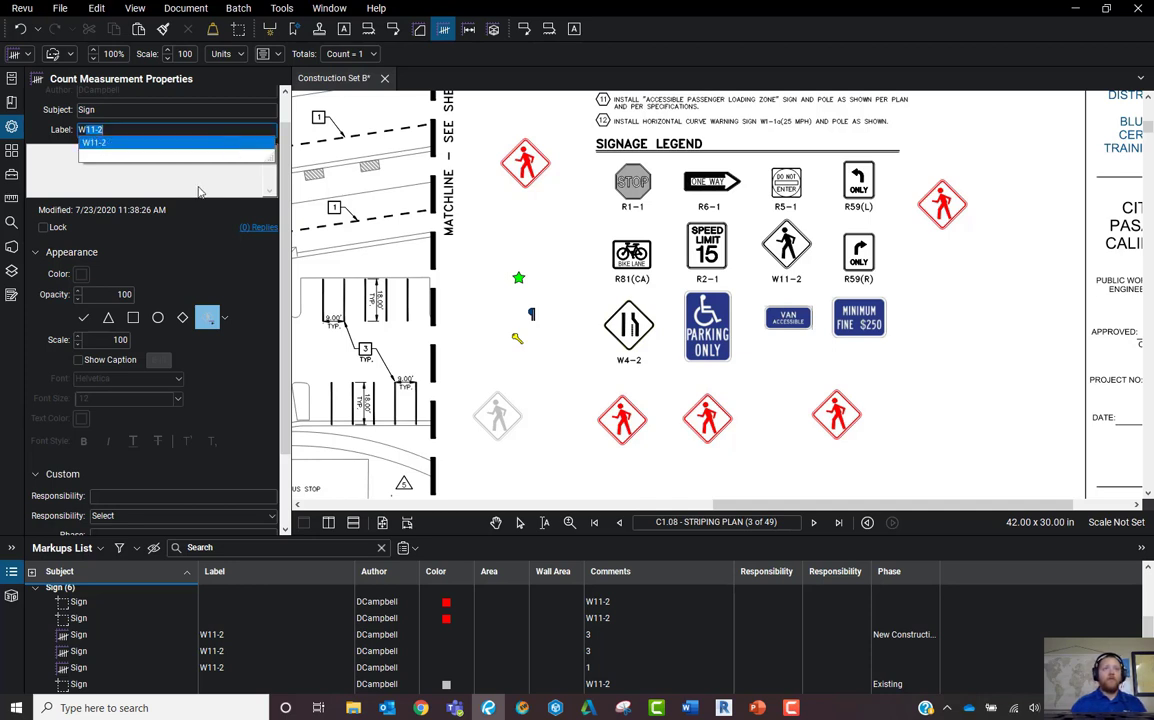
pyautogui.click(135, 144)
pyautogui.scroll(-3, 256, 308)
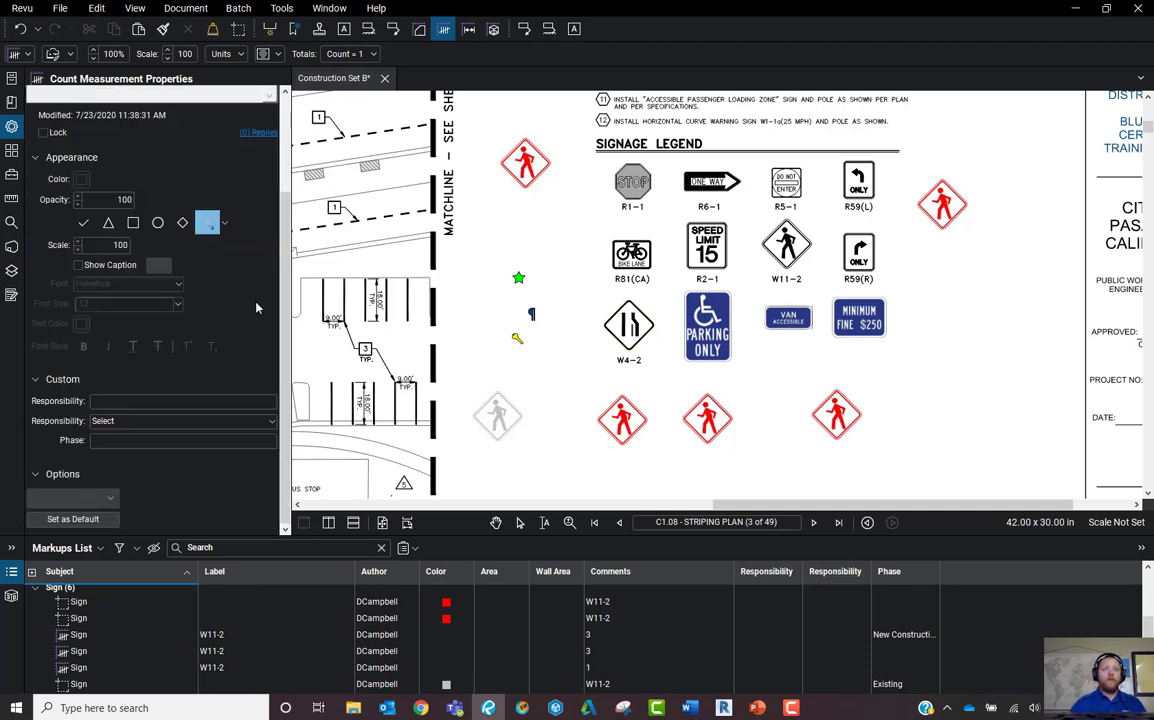
pyautogui.click(215, 443)
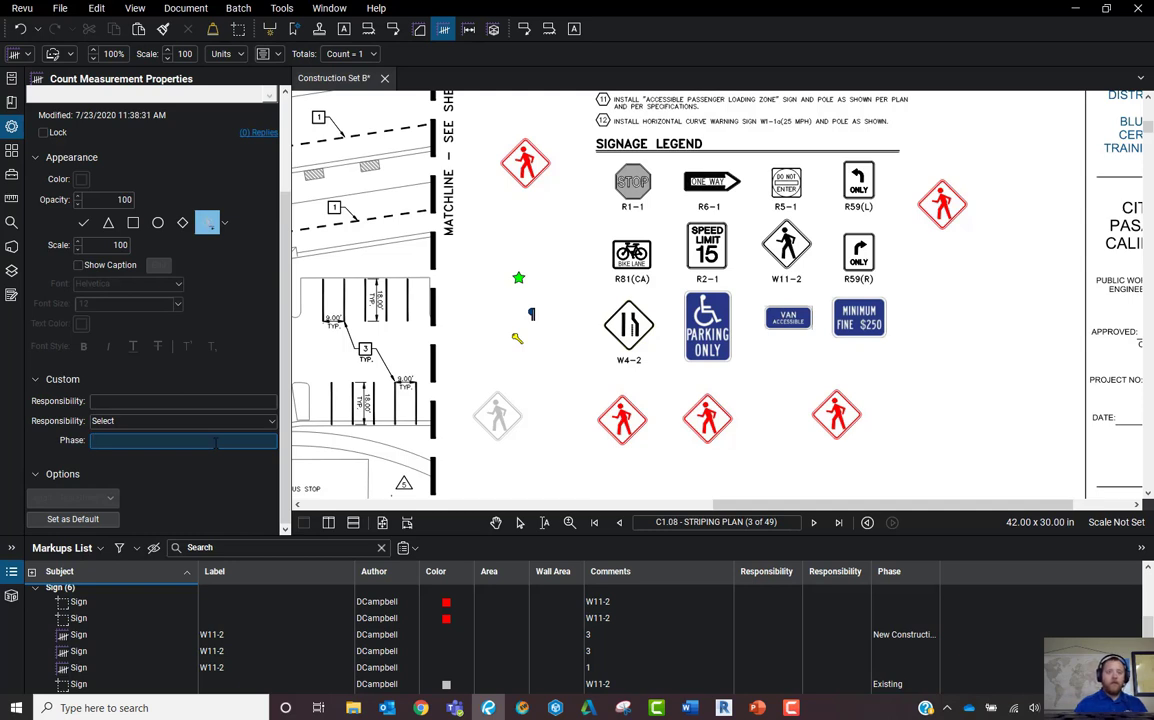
pyautogui.write('Existing')
pyautogui.press('Return')
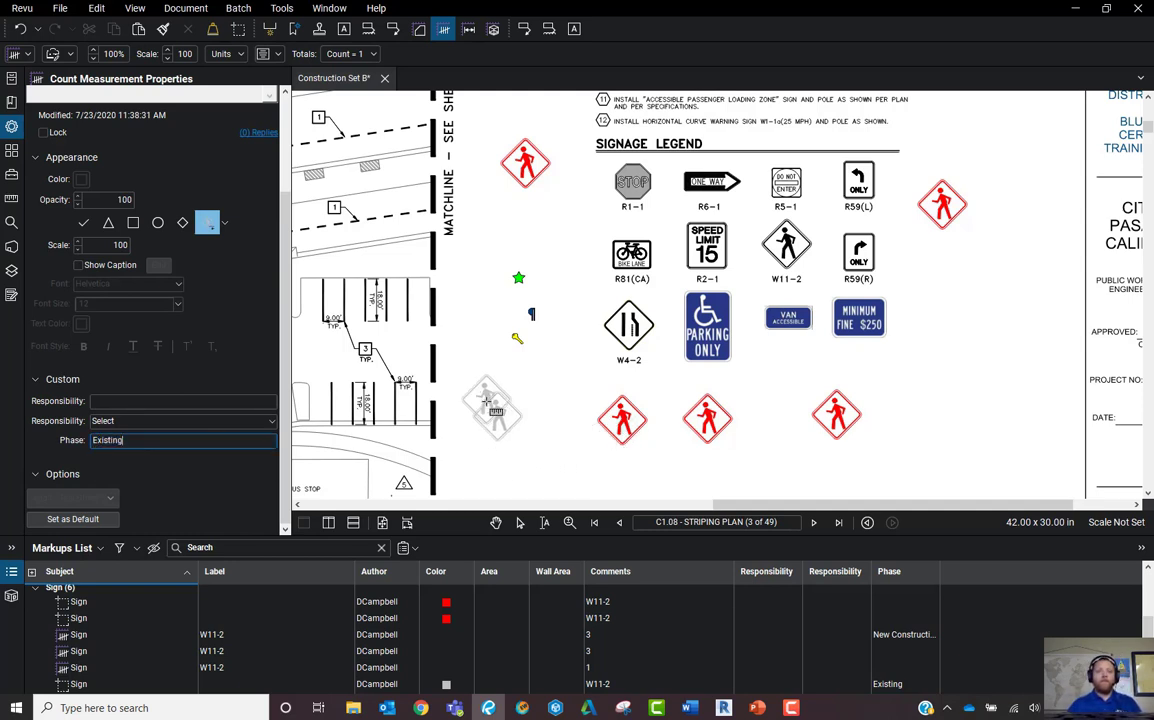
# - Place one gray sign count just above the gray sign and widen the Phase column in the Markups List
pyautogui.click(490, 362)
pyautogui.press('Escape')
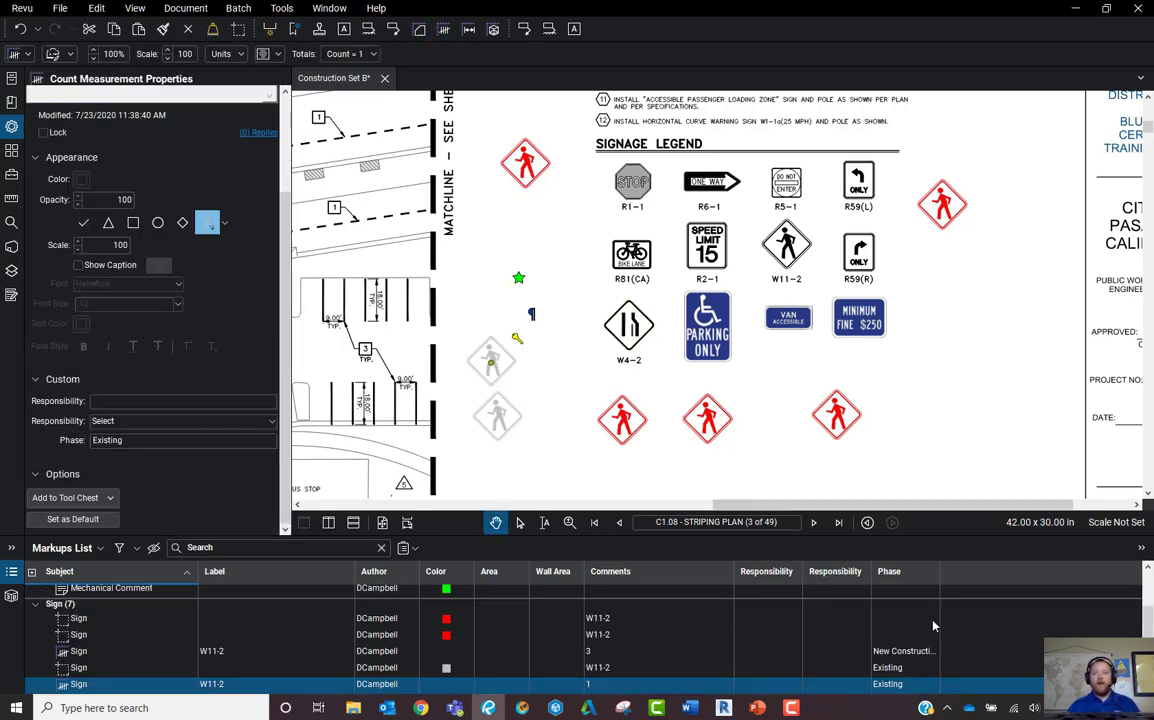
pyautogui.moveTo(941, 585); pyautogui.dragTo(976, 585)
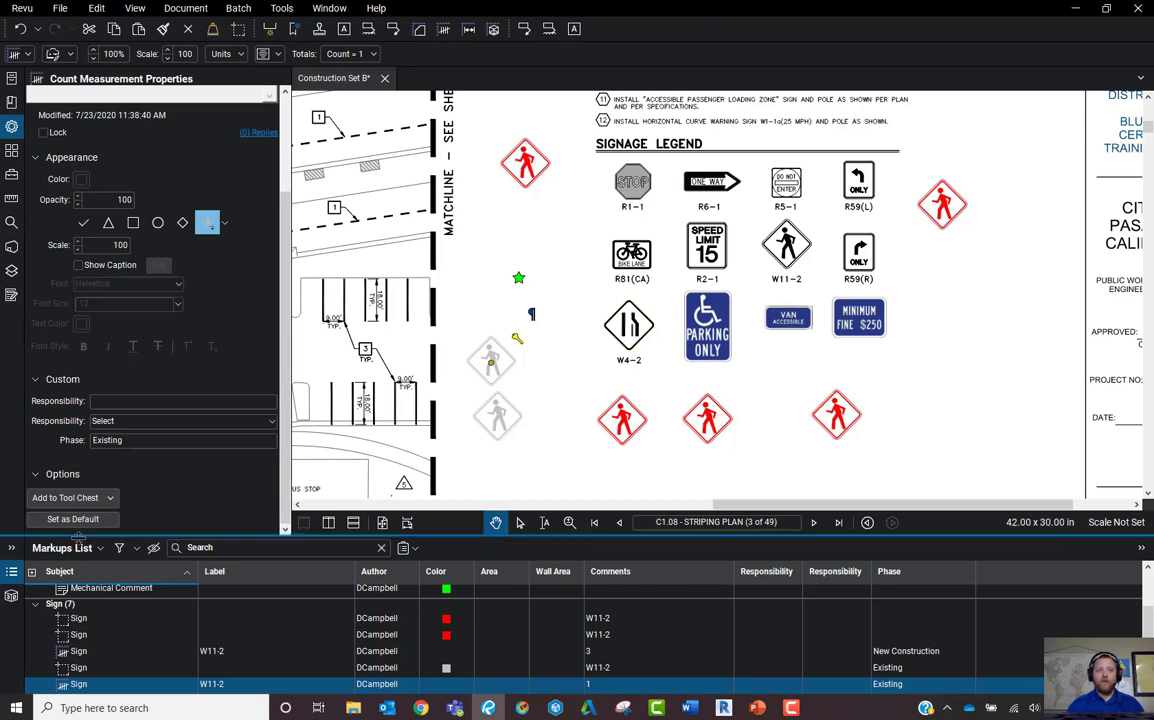
# - Add a custom column named Cost Code of type Text to the Markups List
pyautogui.click(722, 435)
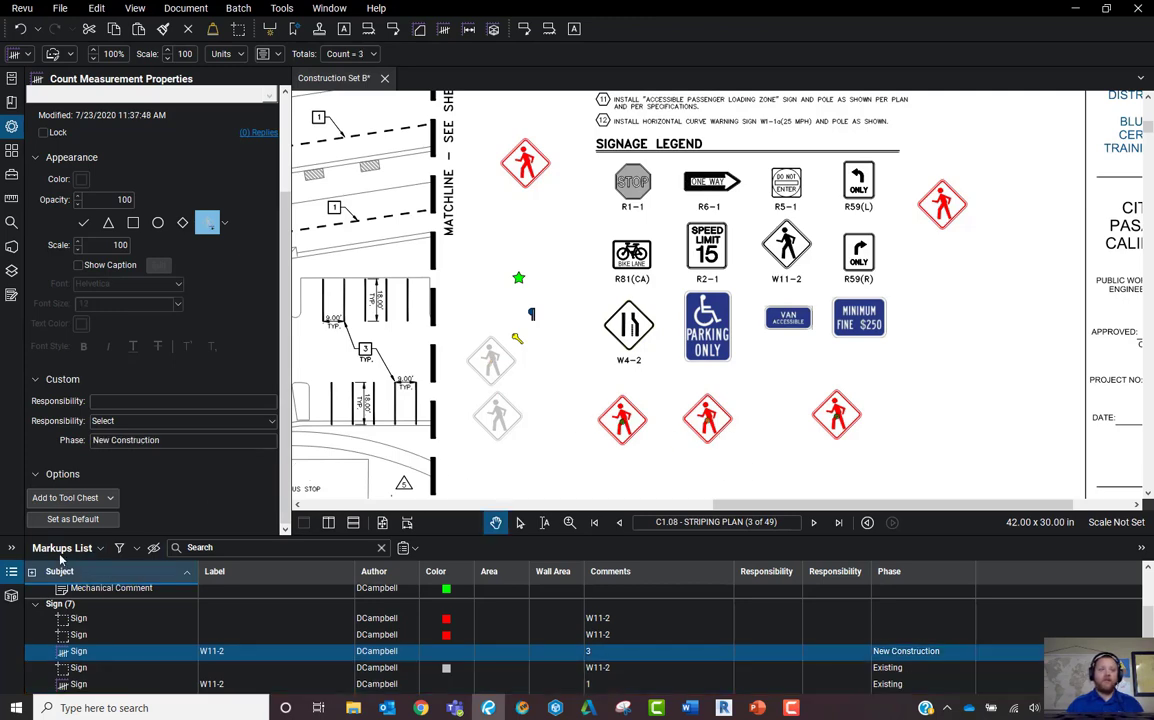
pyautogui.click(33, 571)
pyautogui.moveTo(78, 578)
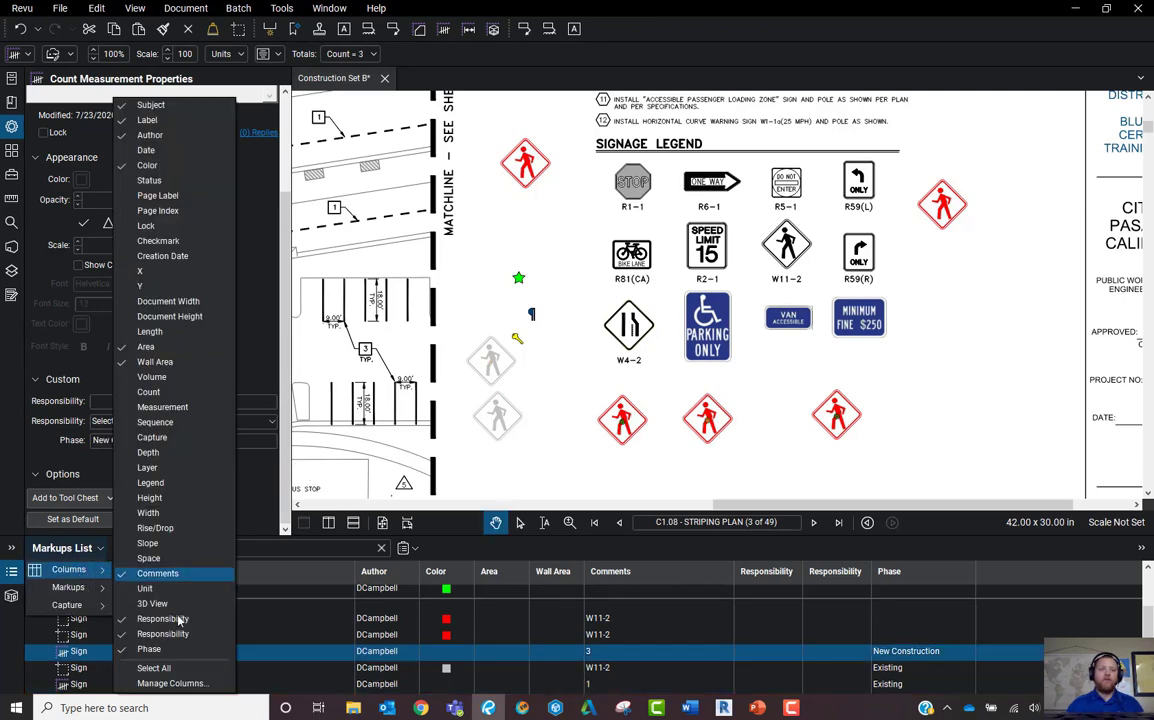
pyautogui.click(190, 683)
pyautogui.click(531, 233)
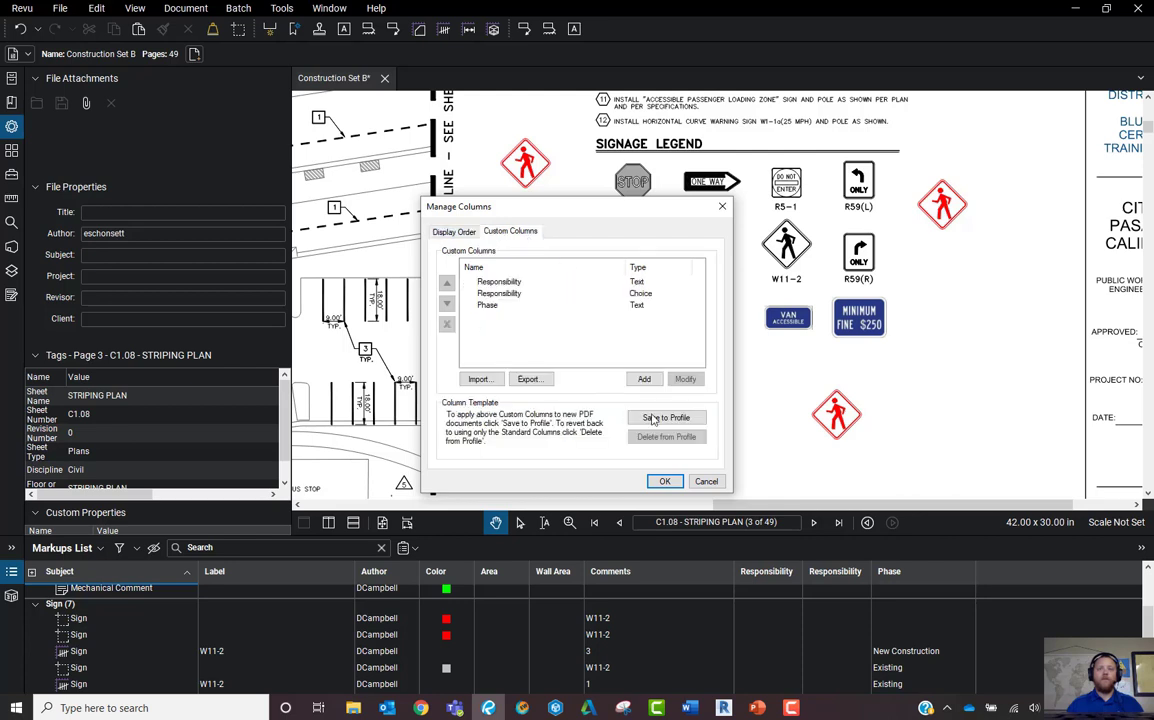
pyautogui.click(644, 379)
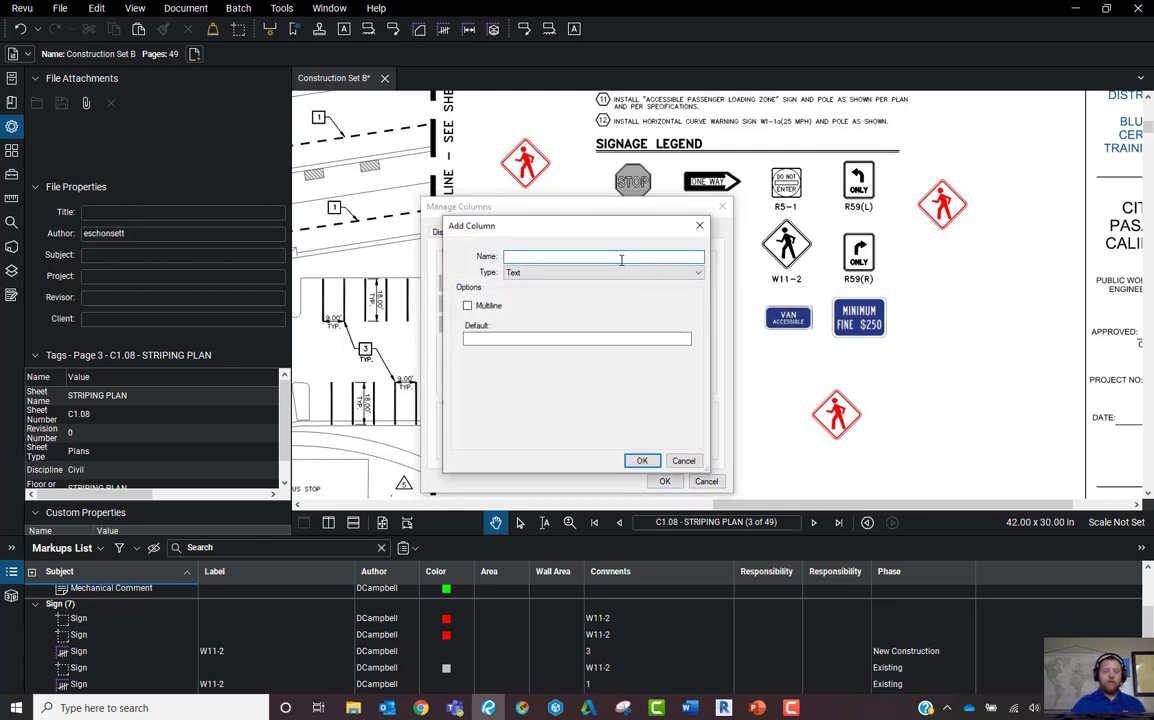
pyautogui.write('Cost Code')
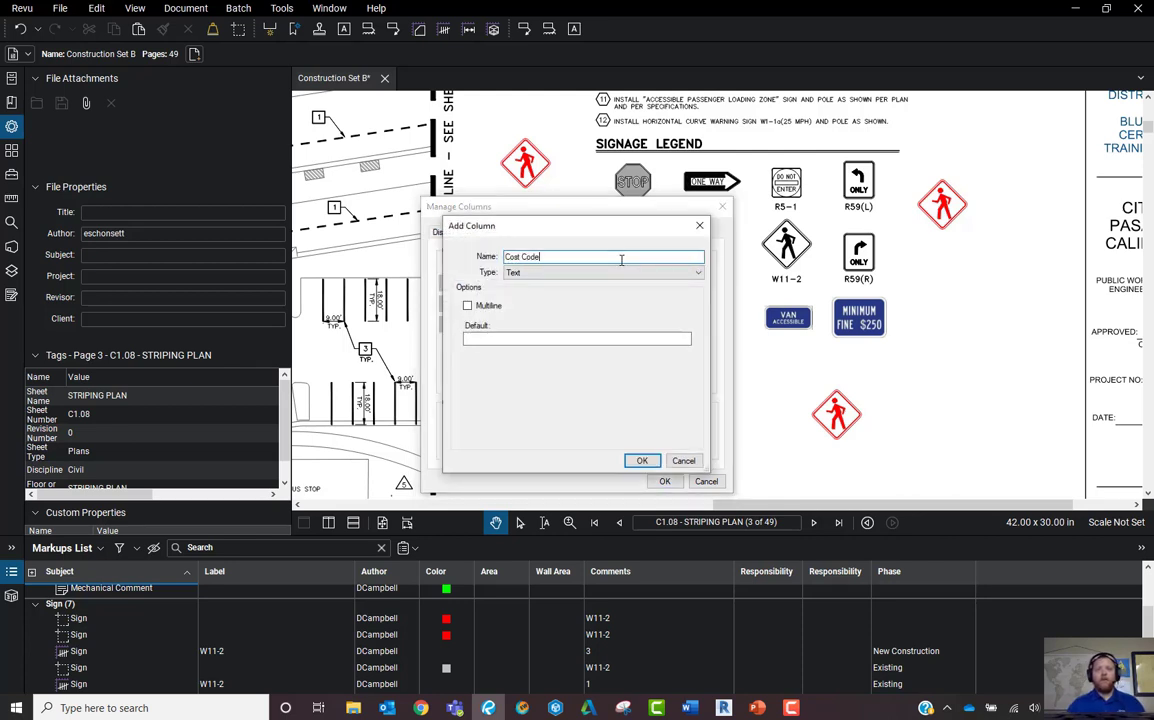
pyautogui.click(642, 461)
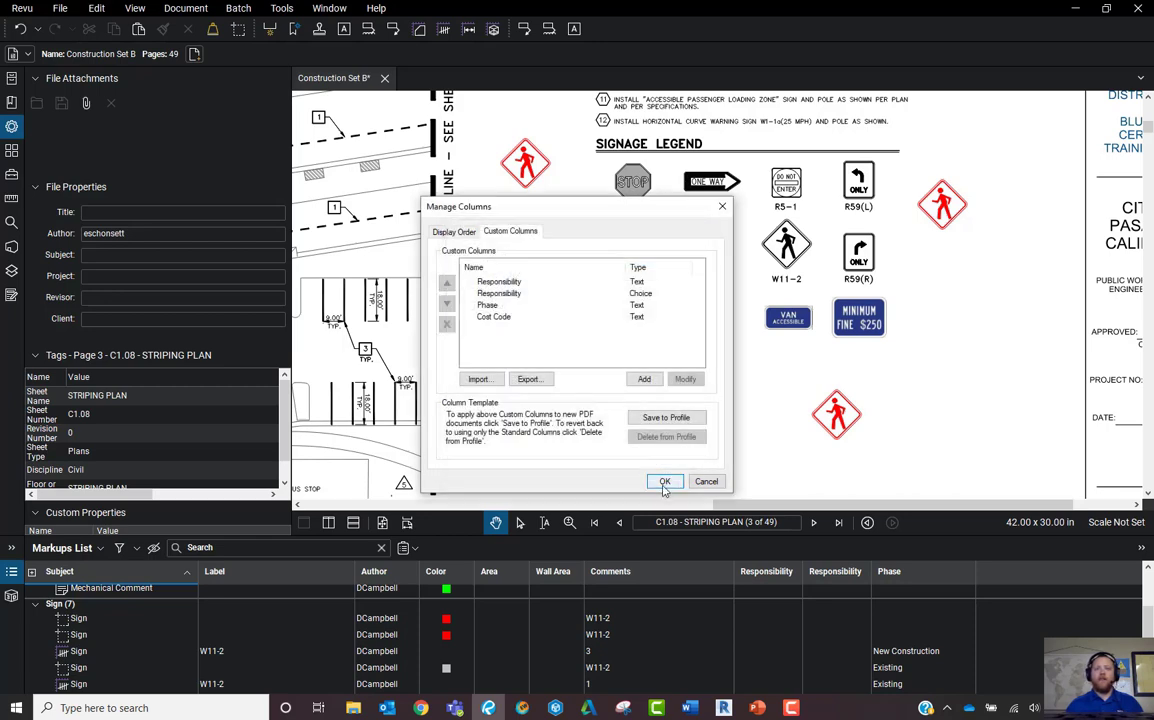
pyautogui.click(664, 481)
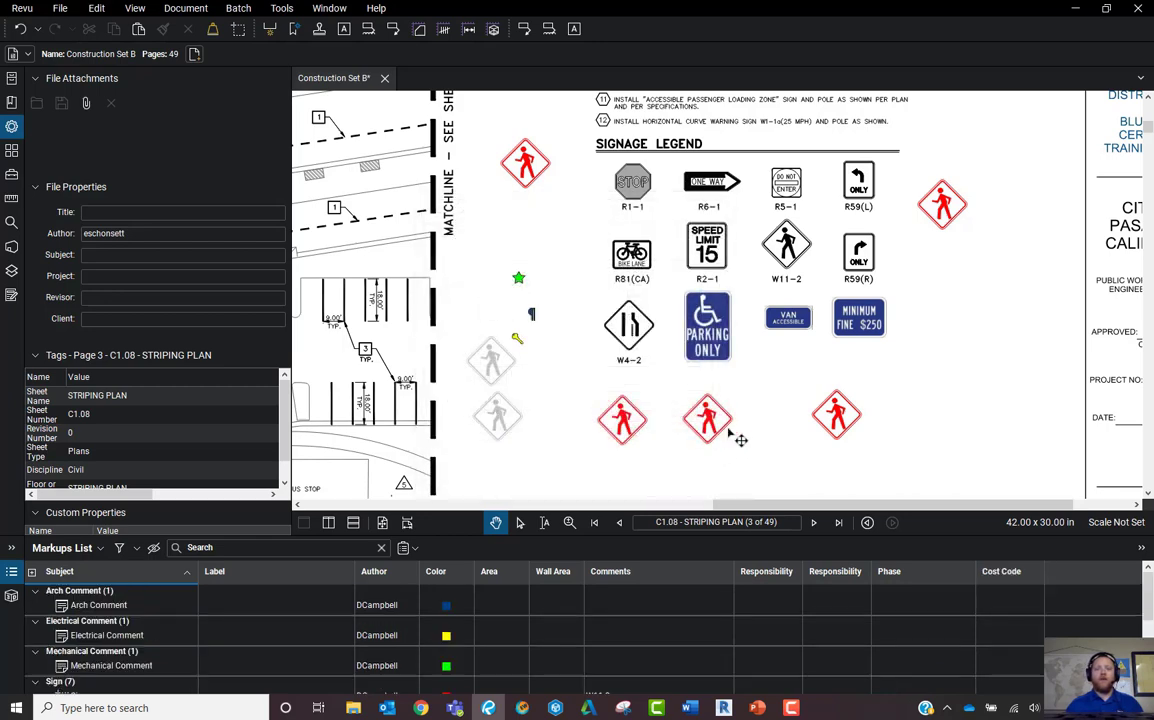
# - Set the Cost Code of the three red W11-2 sign counts below the signage legend to 2462
pyautogui.click(713, 424)
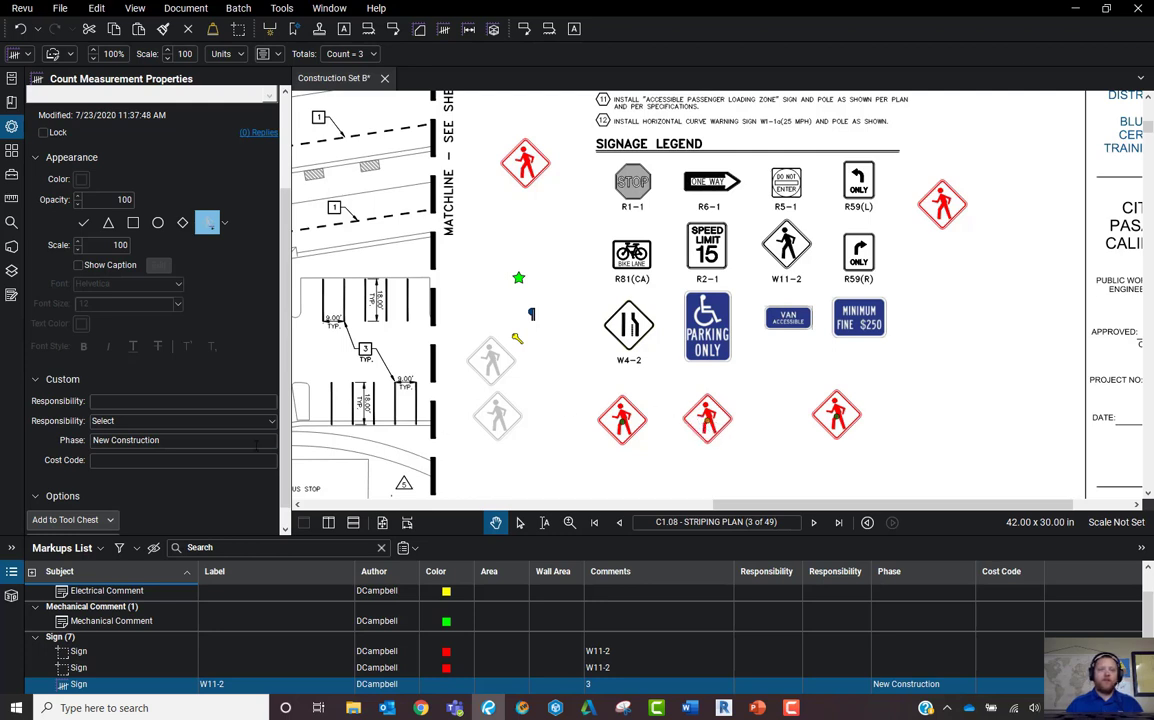
pyautogui.click(200, 459)
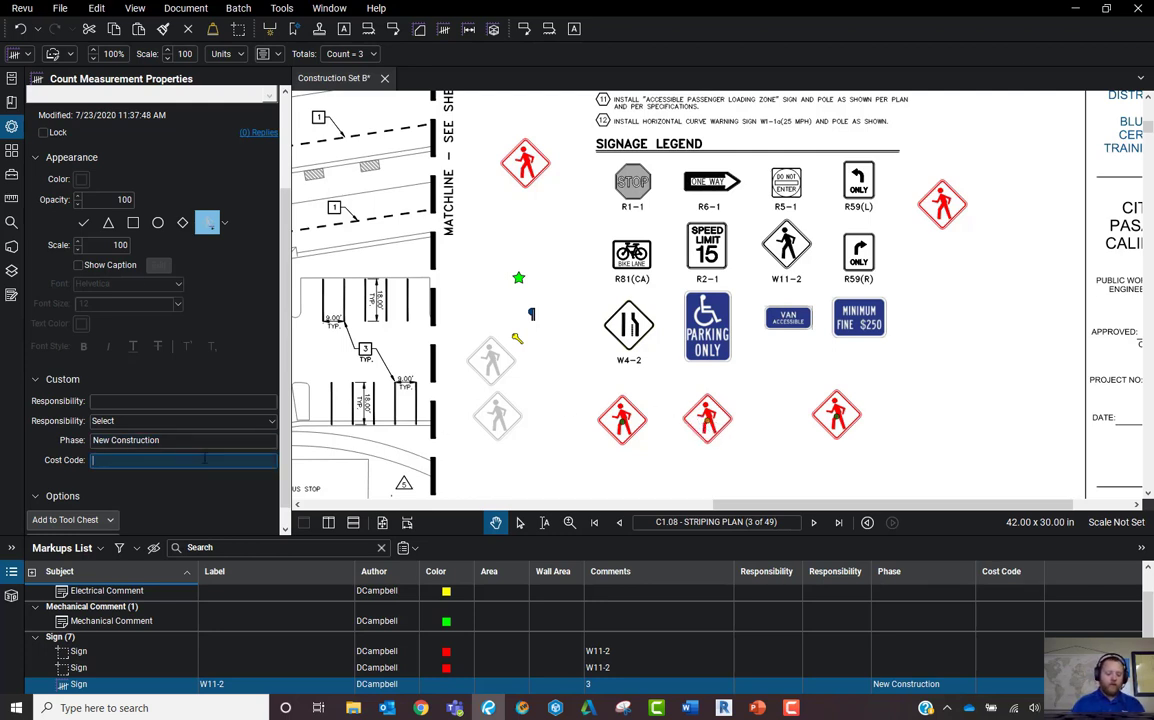
pyautogui.write('2462')
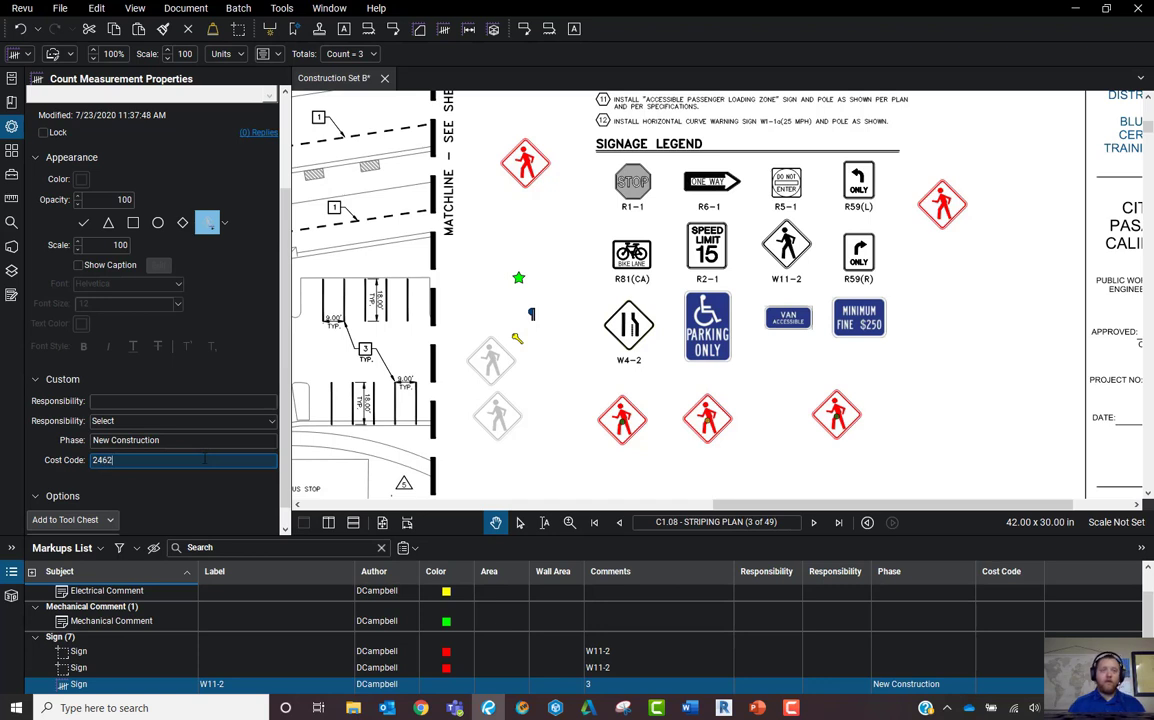
pyautogui.click(1005, 377)
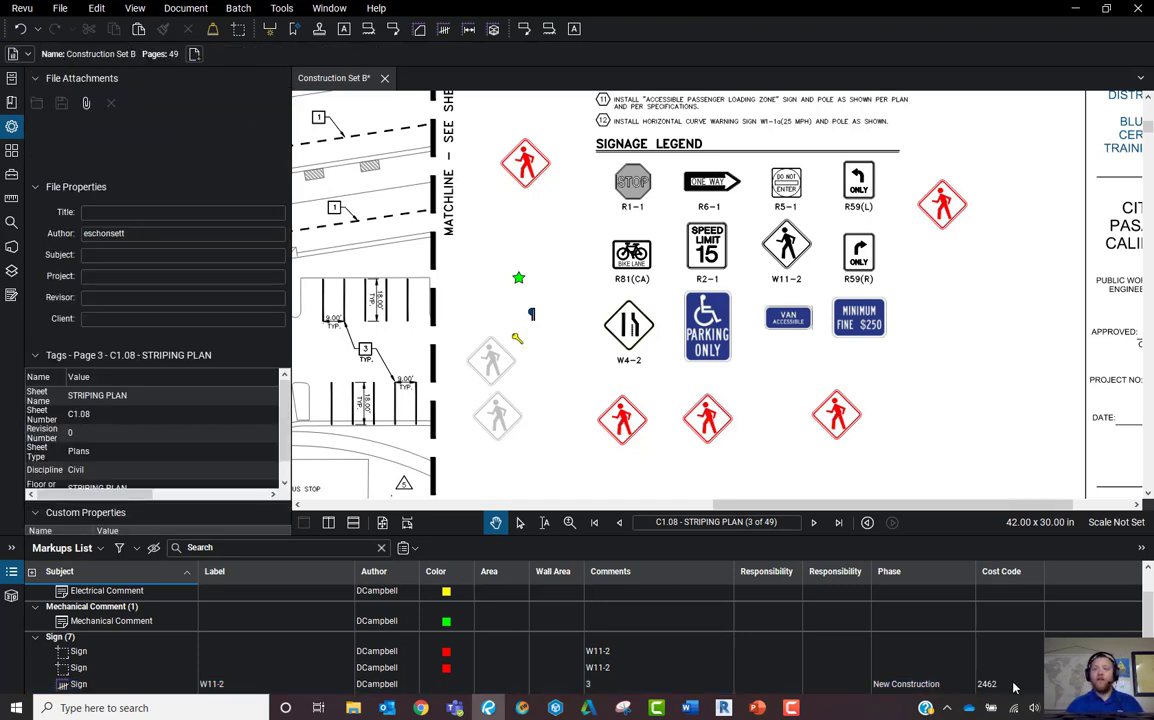
pyautogui.click(1013, 686)
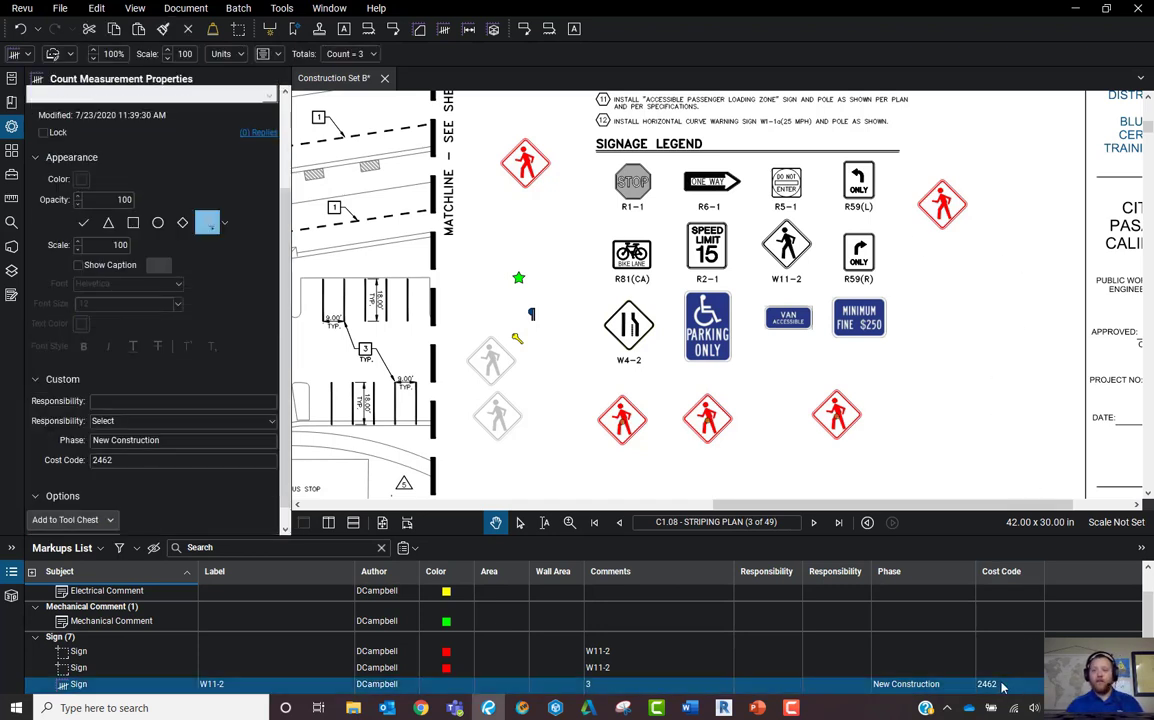
# - Check the summary export formats offered for the Markups List, clear the markup selection and display the document's layers
pyautogui.click(413, 549)
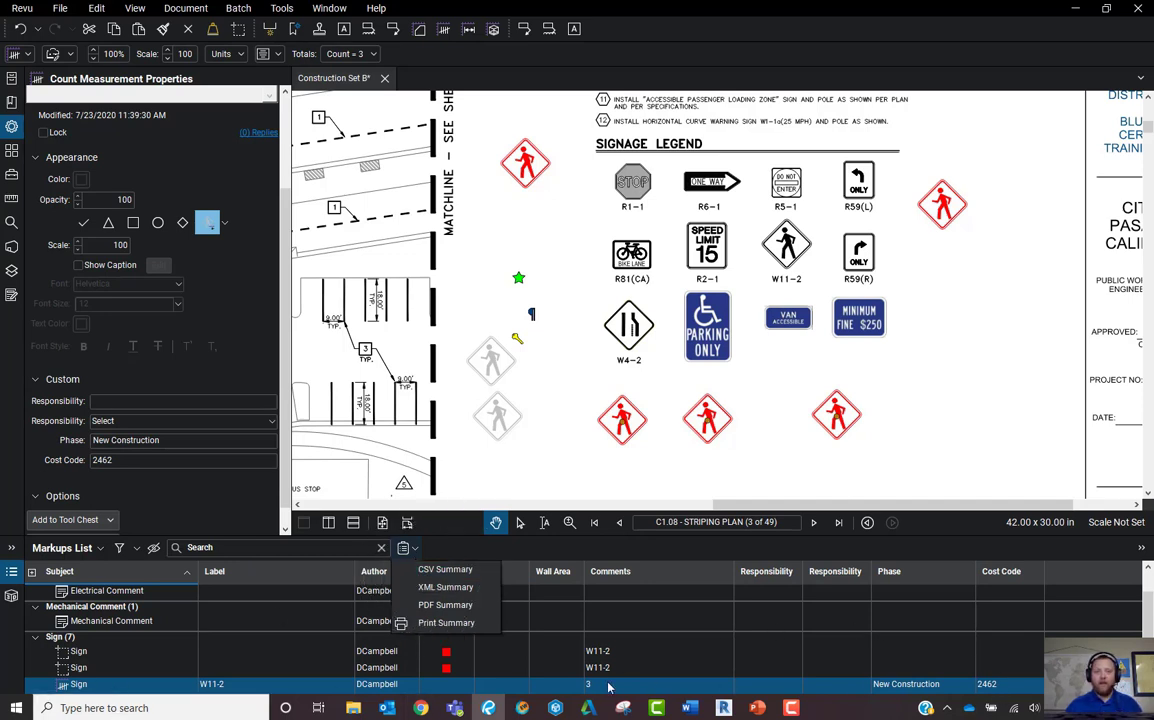
pyautogui.click(519, 406)
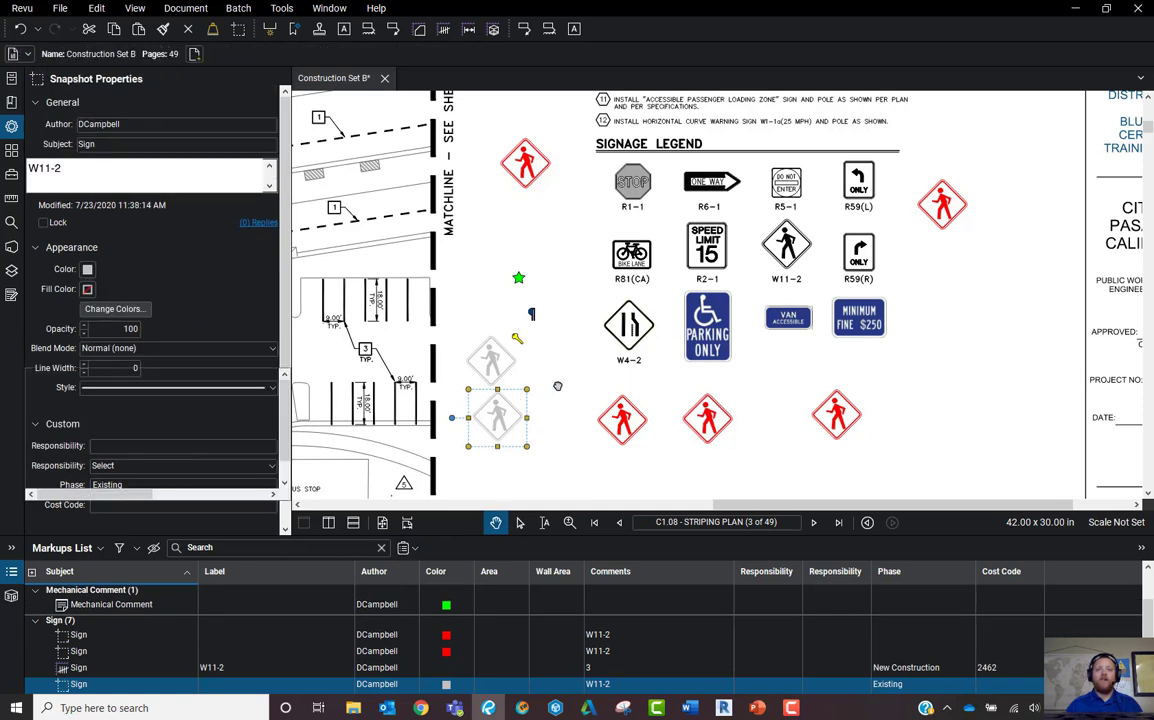
pyautogui.click(560, 386)
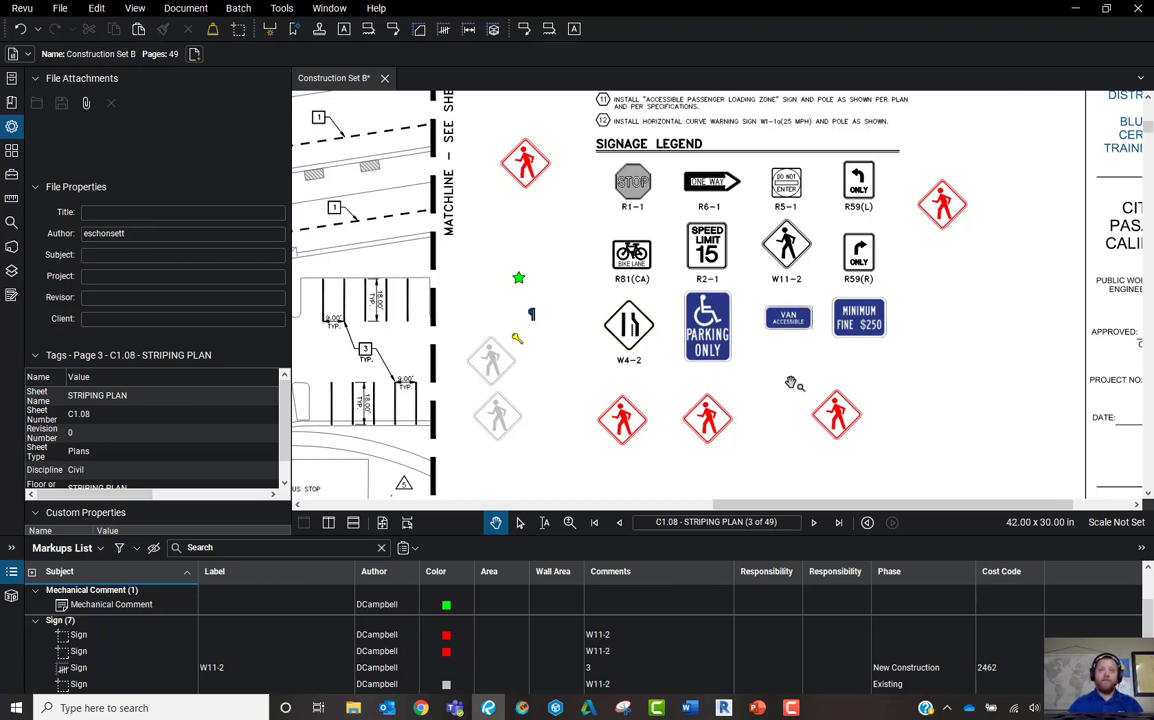
pyautogui.click(12, 272)
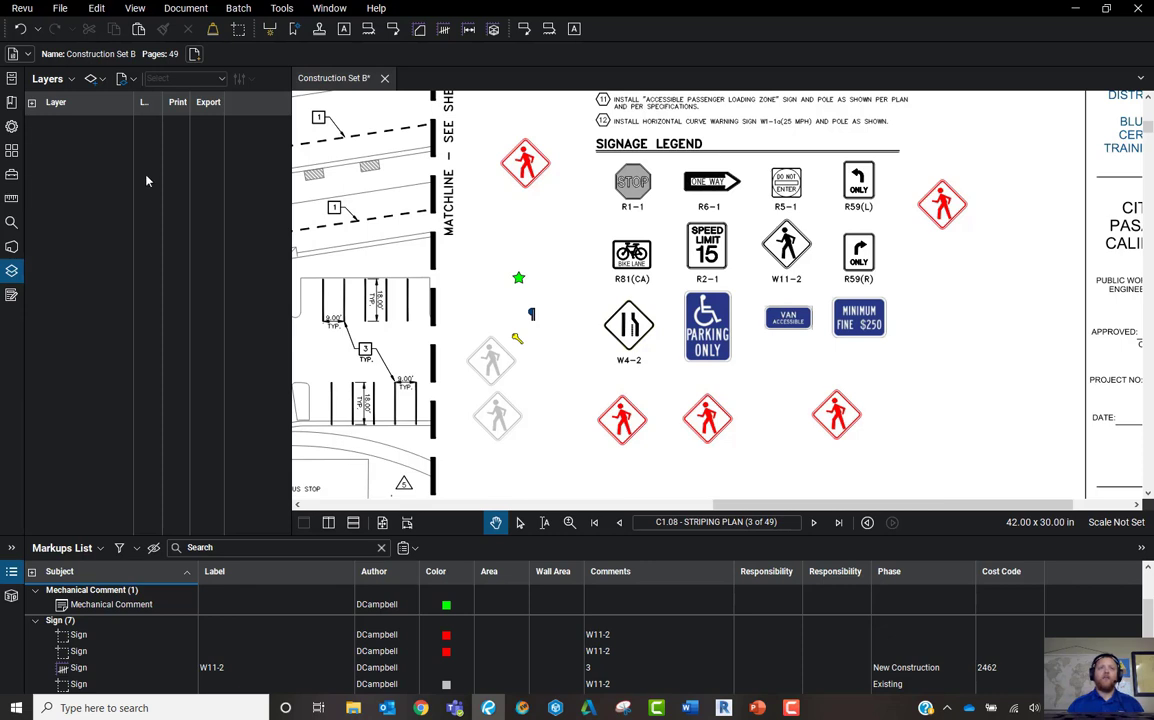
pyautogui.click(102, 80)
pyautogui.click(120, 98)
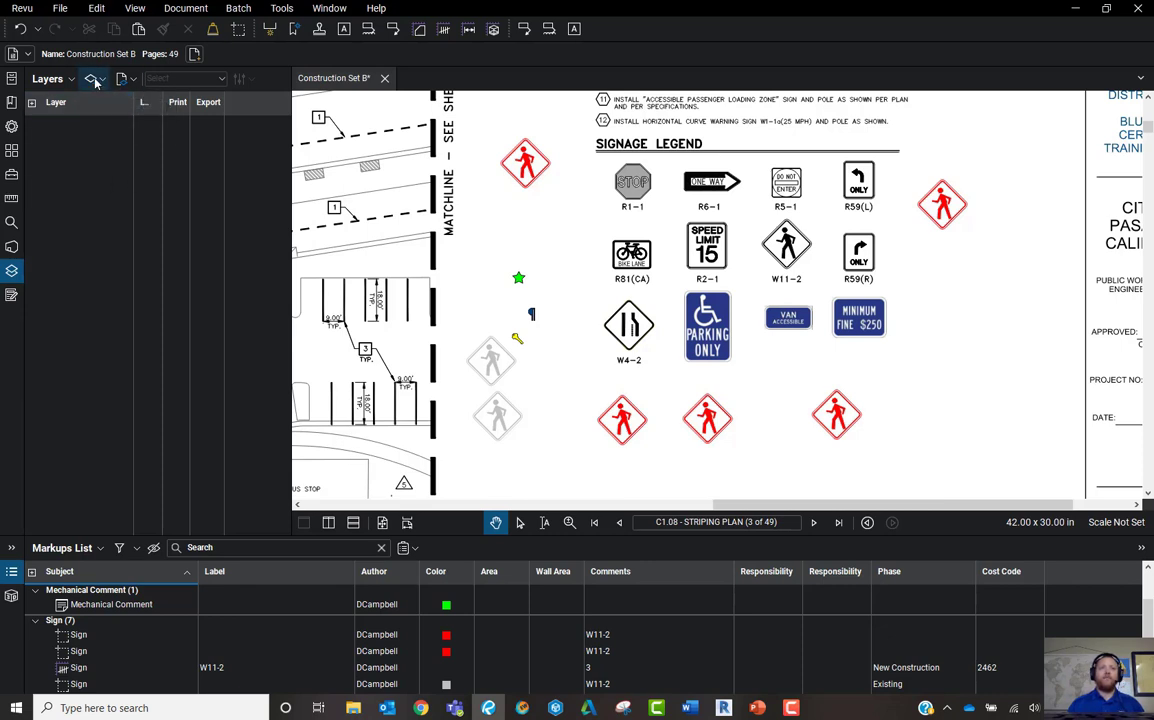
pyautogui.click(98, 80)
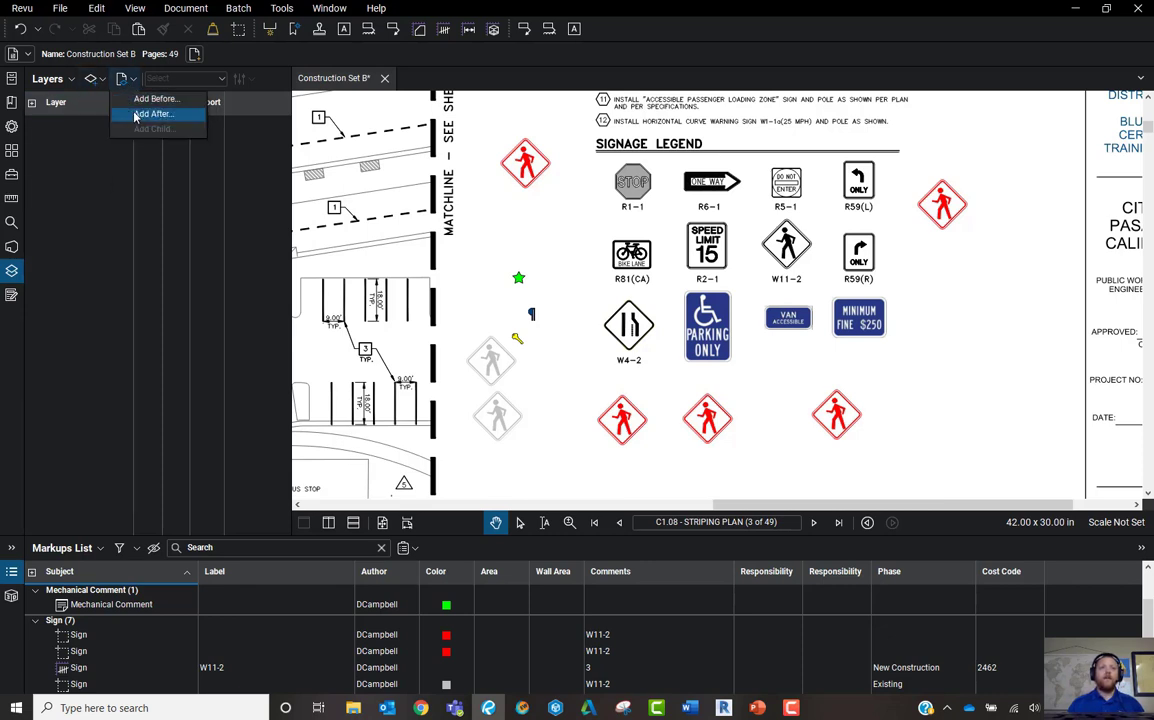
pyautogui.click(128, 113)
pyautogui.press('Escape')
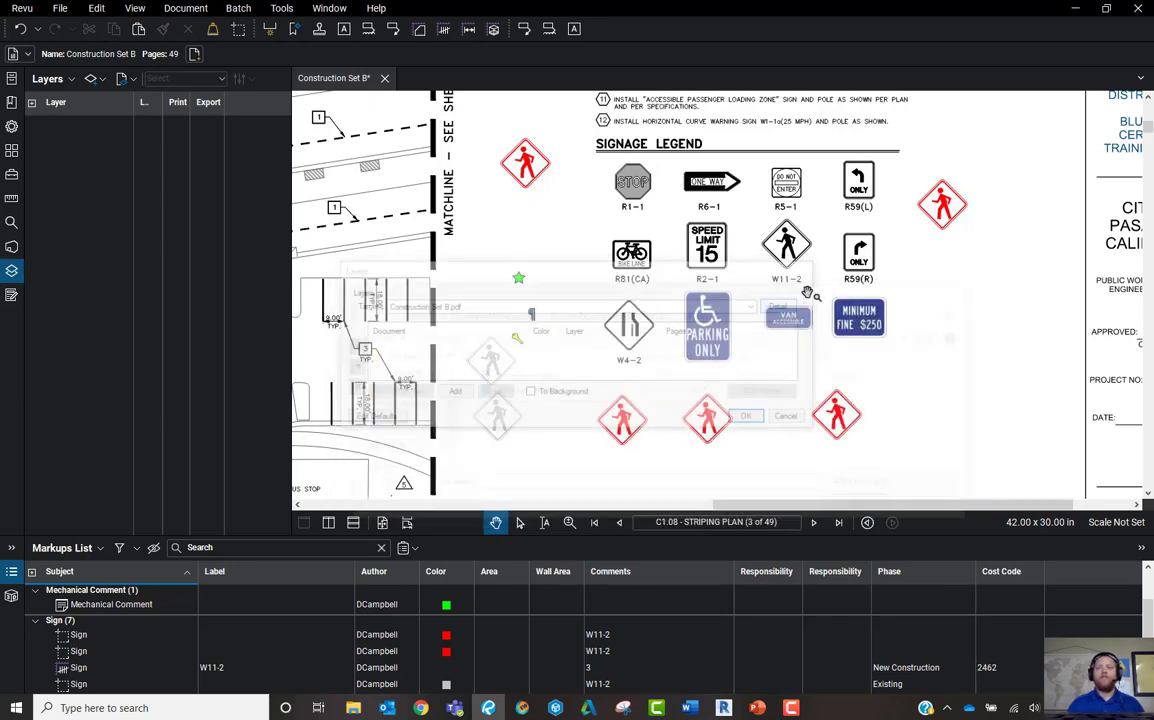
# - Add a layer named Existing to the document
pyautogui.click(100, 79)
pyautogui.click(121, 96)
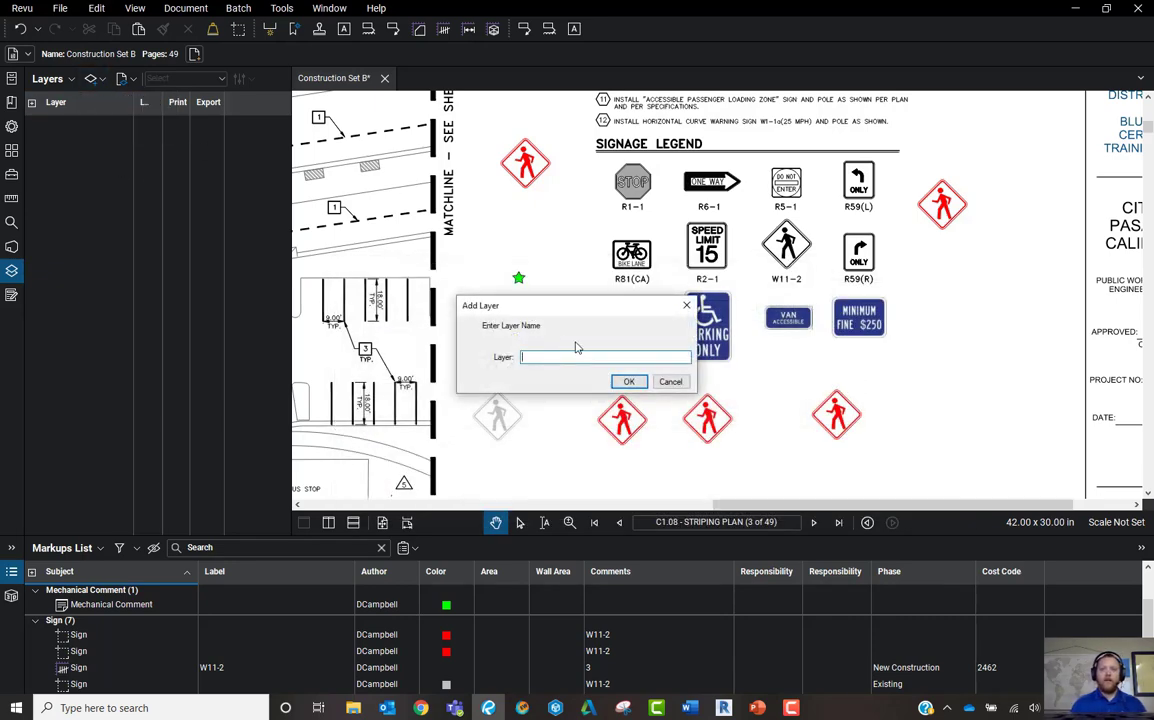
pyautogui.write('Sig')
pyautogui.press('BackSpace')
pyautogui.press('BackSpace')
pyautogui.write('Existing')
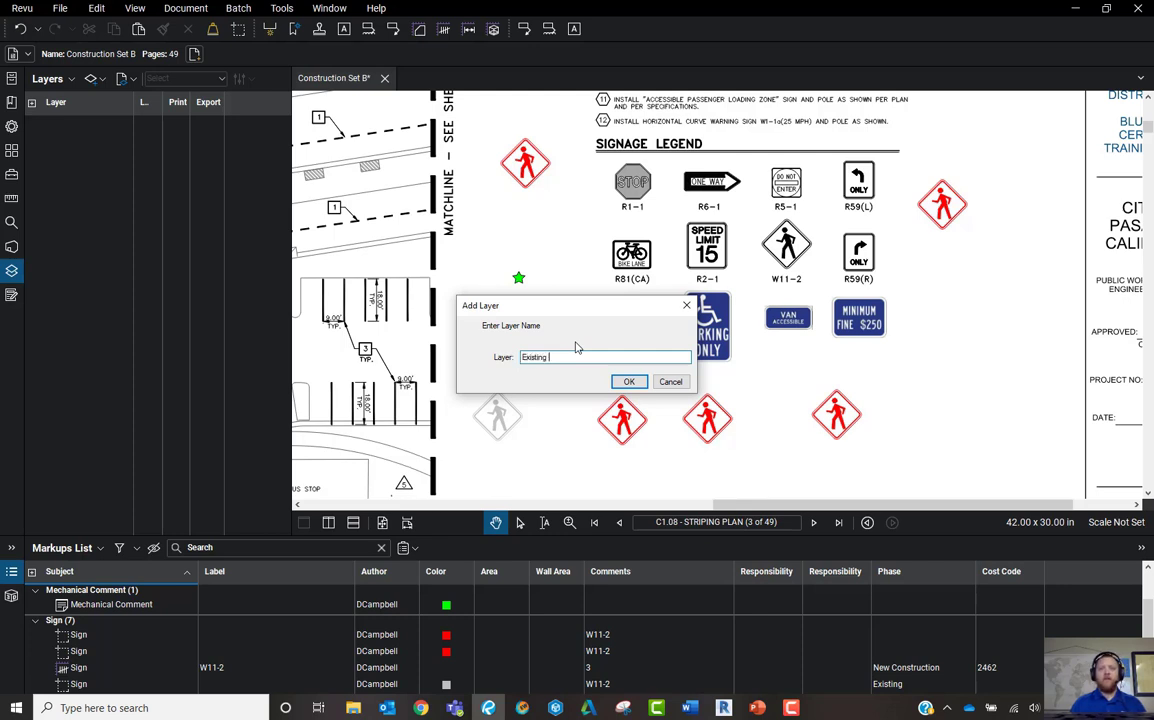
pyautogui.press('Return')
# - Add a layer named New Construction after the Existing layer
pyautogui.click(93, 79)
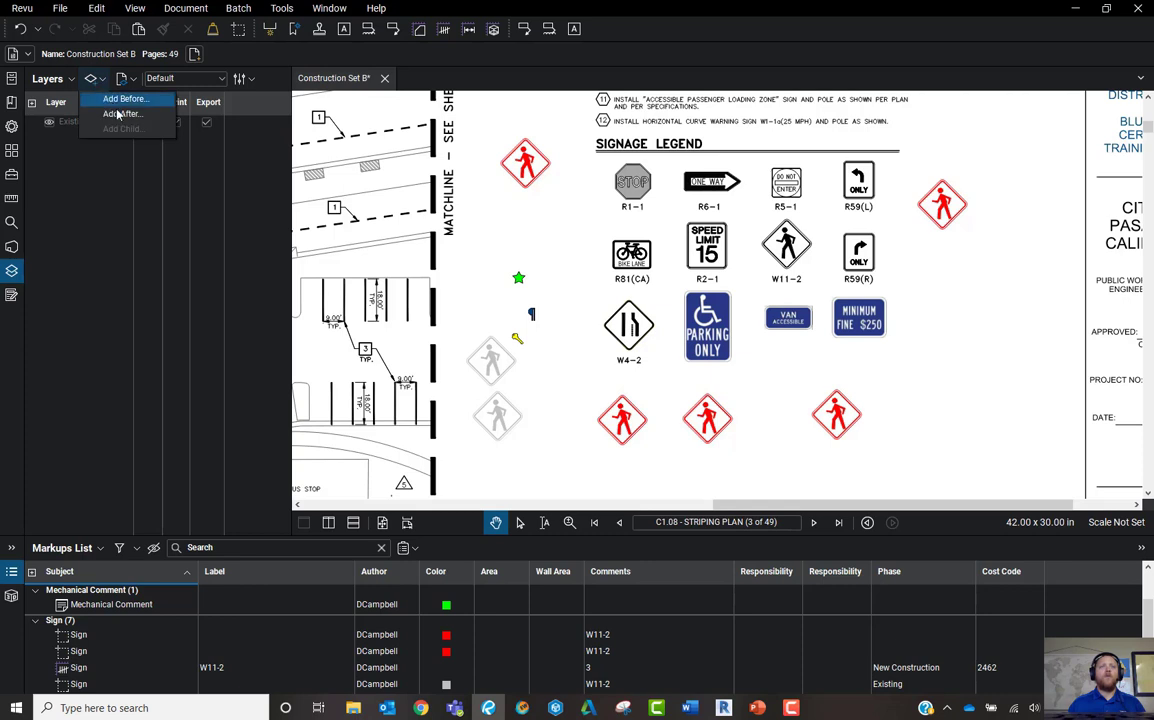
pyautogui.click(118, 114)
pyautogui.write('New C')
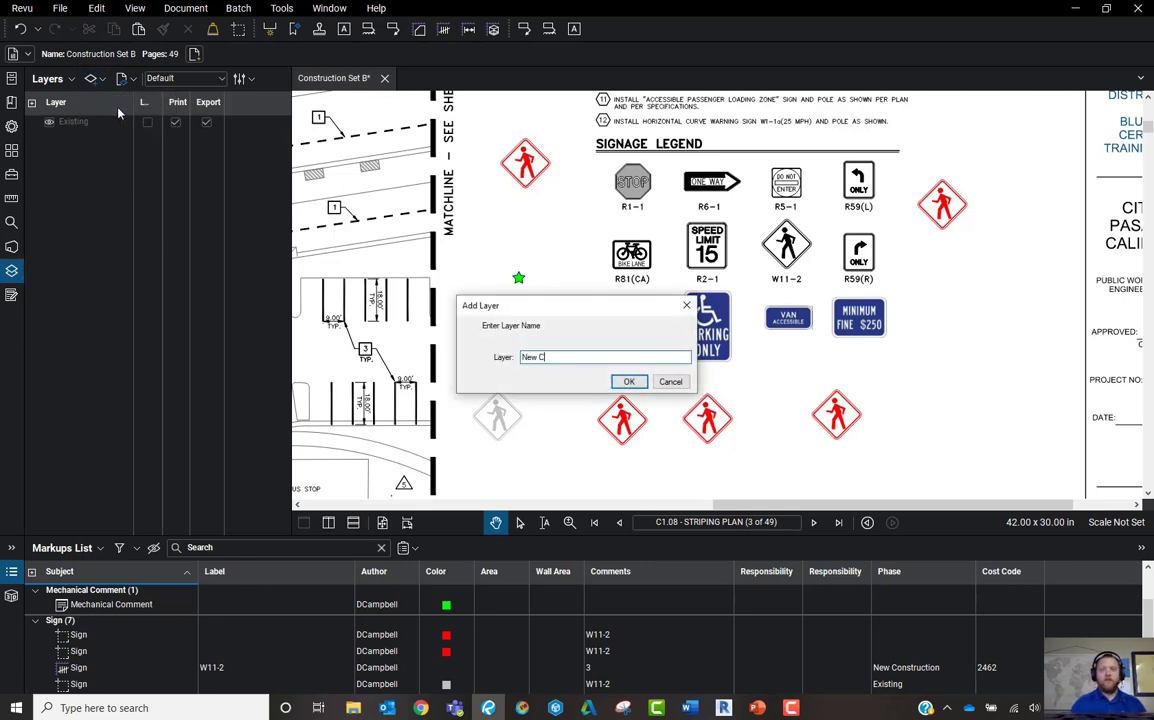
pyautogui.write('onstruction')
pyautogui.press('Return')
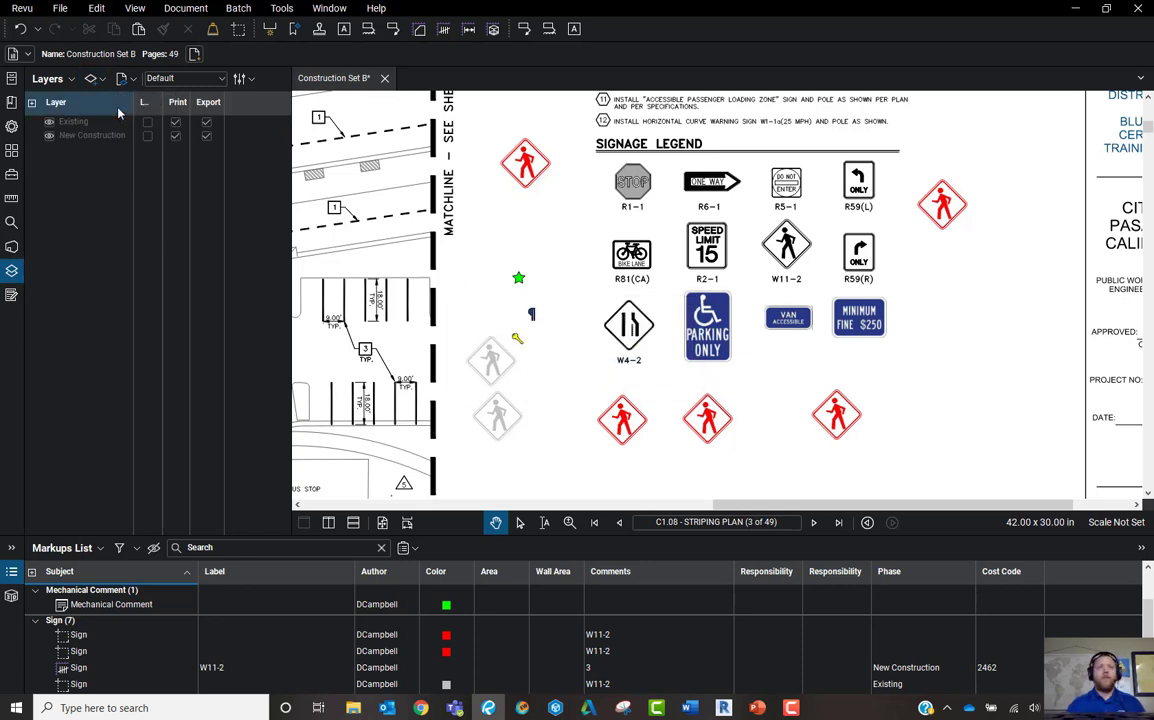
# - Assign both gray pedestrian signs and the paragraph-mark and key icons above them to the Existing layer
pyautogui.click(98, 123)
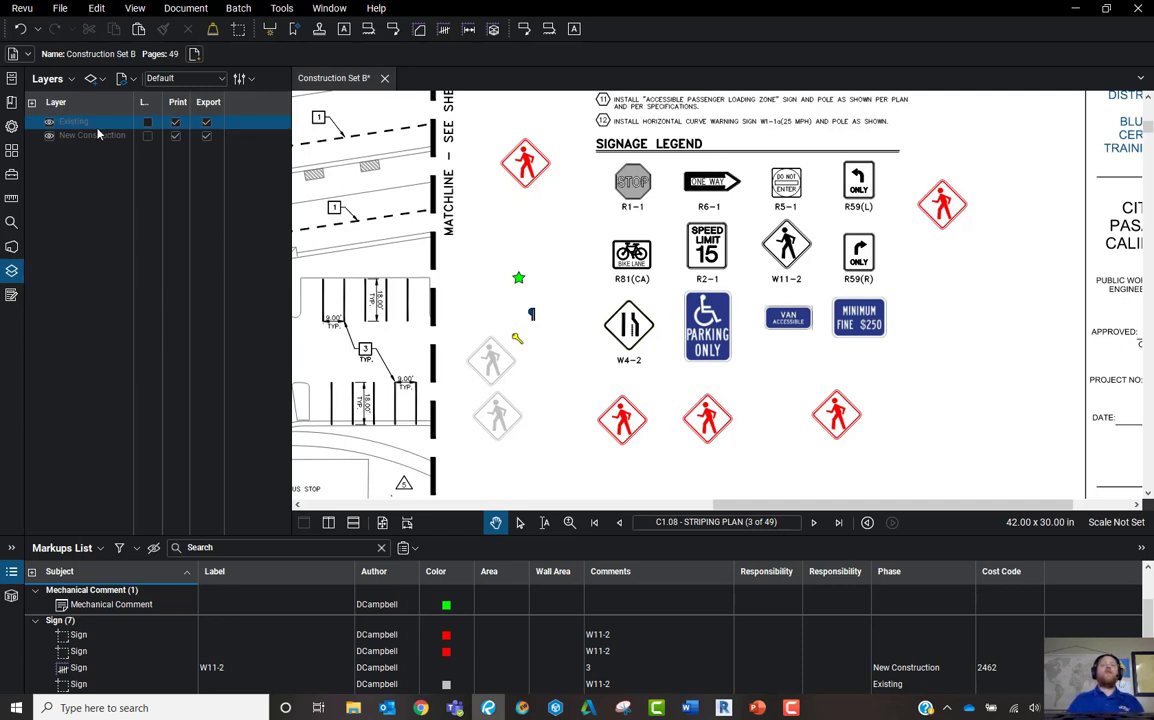
pyautogui.click(499, 376)
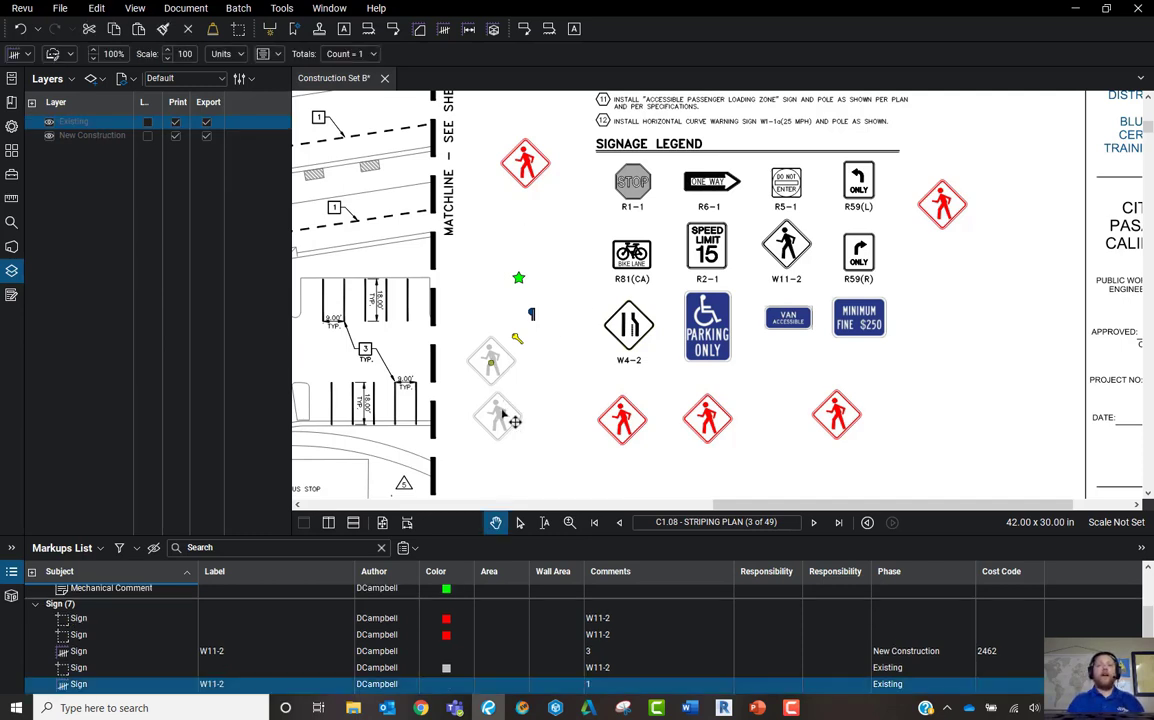
pyautogui.click(501, 410)
pyautogui.click(540, 447)
pyautogui.moveTo(520, 472); pyautogui.dragTo(452, 340)
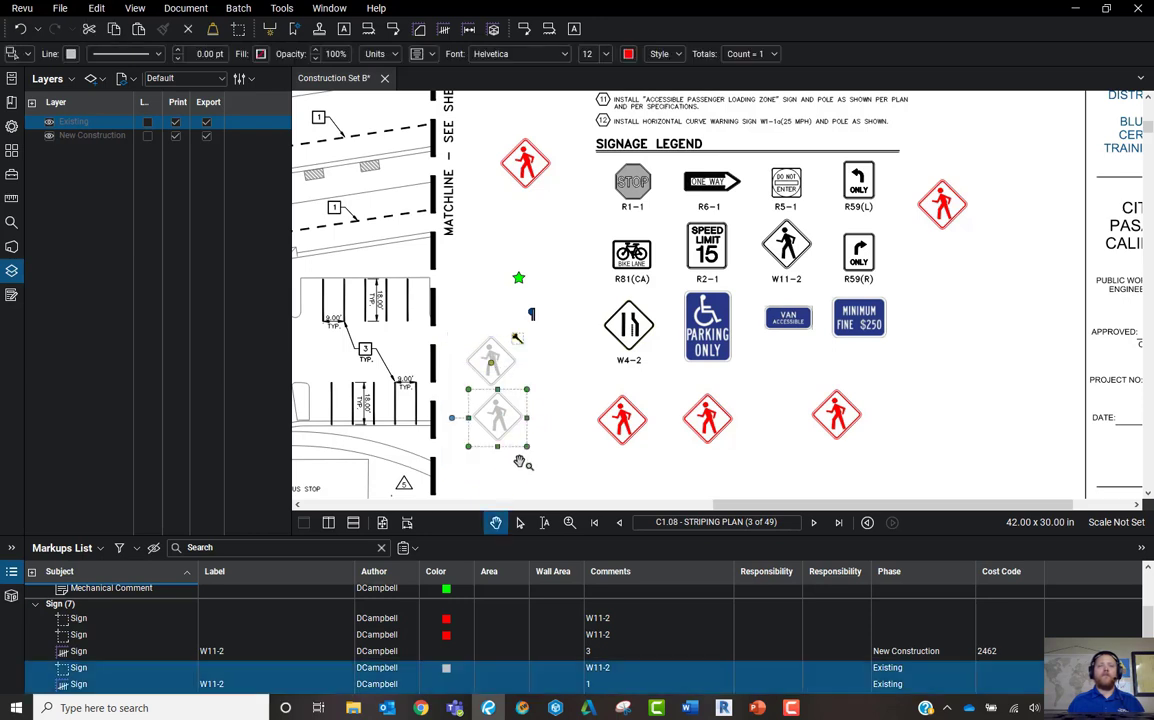
pyautogui.moveTo(533, 481); pyautogui.dragTo(432, 323)
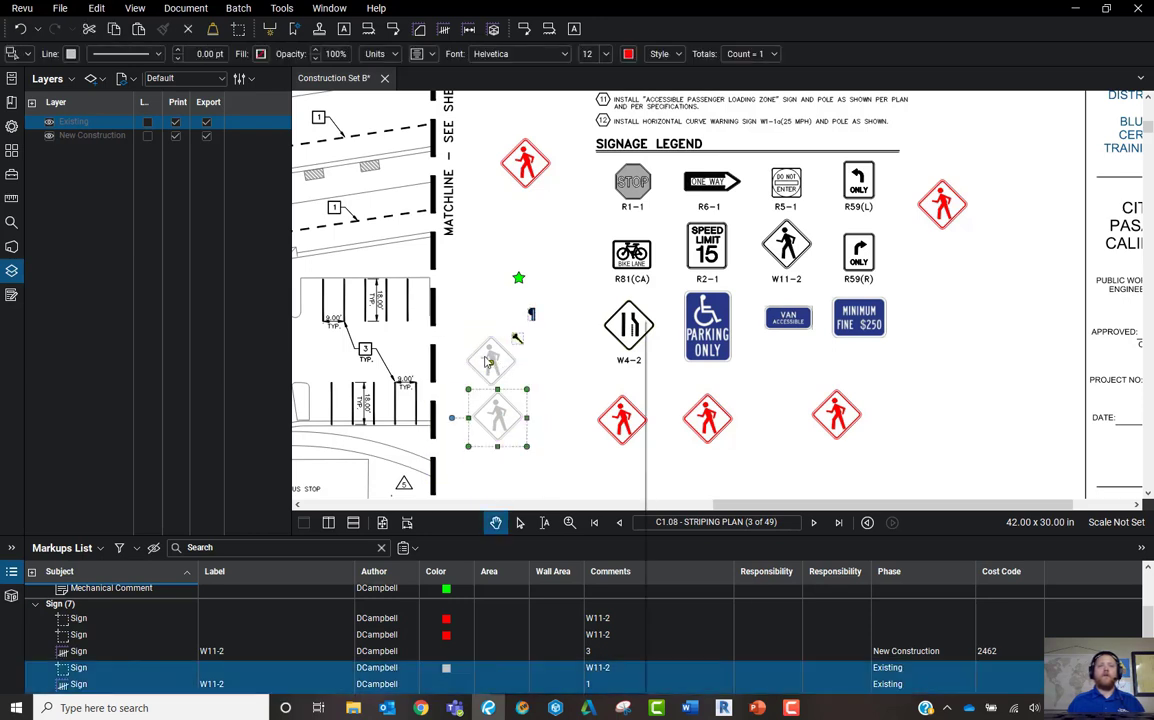
pyautogui.rightClick(485, 318)
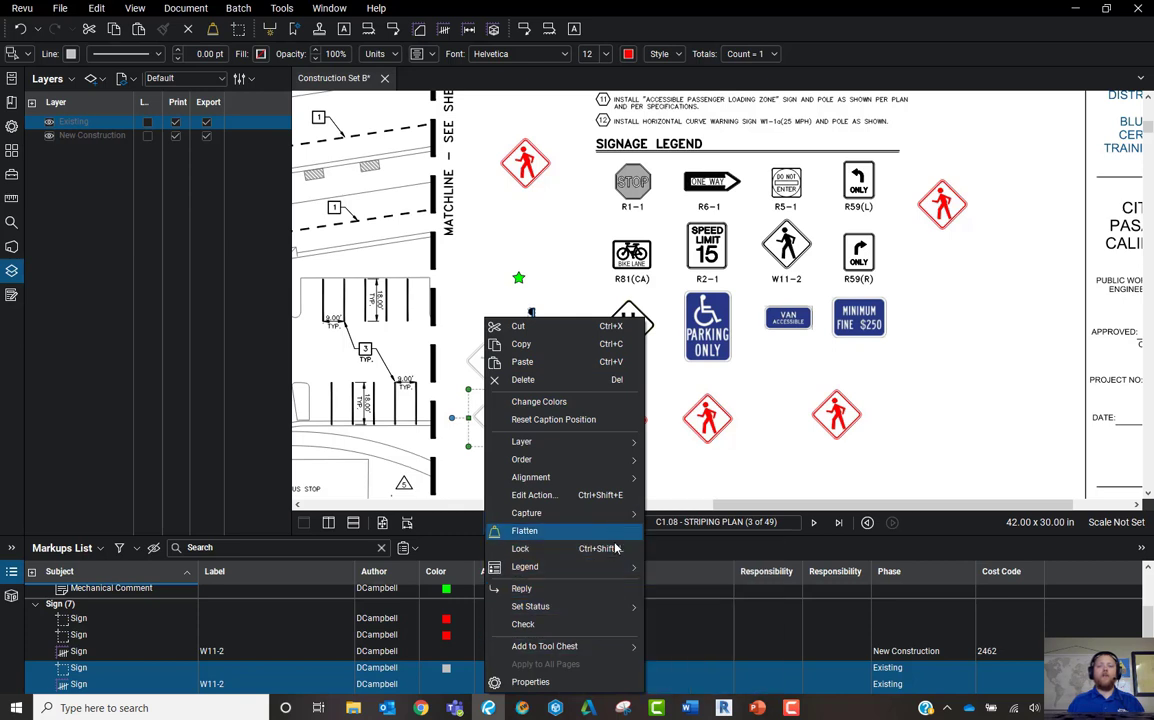
pyautogui.moveTo(615, 452)
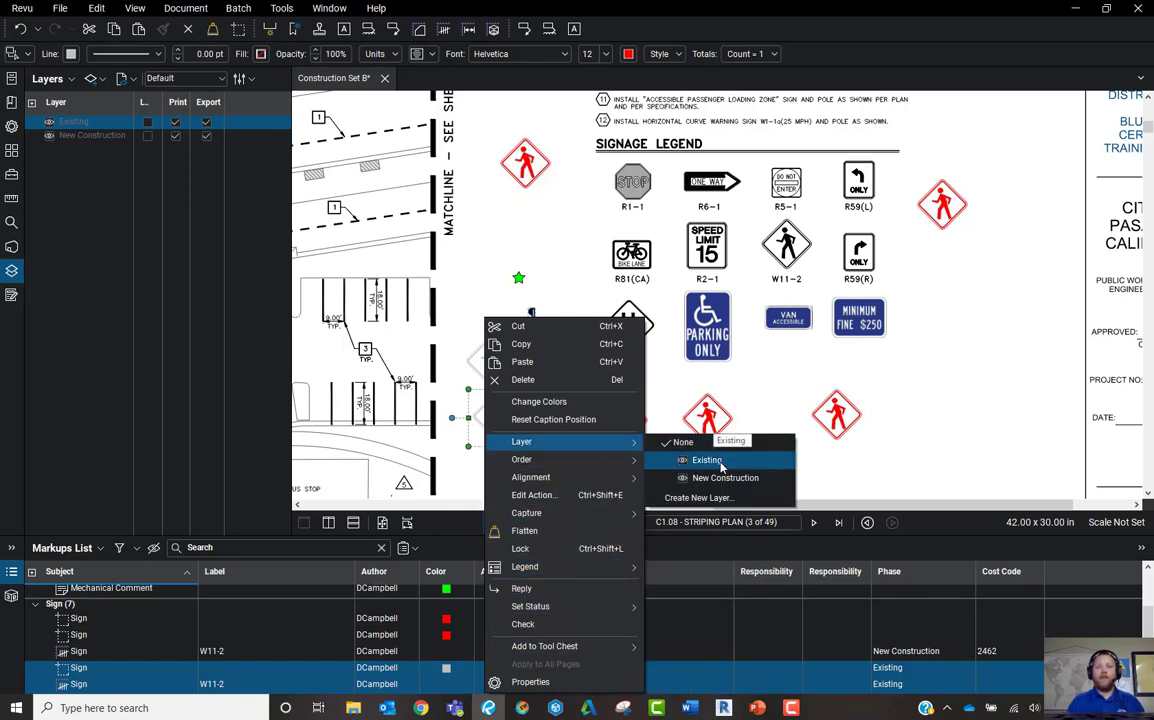
pyautogui.click(712, 457)
pyautogui.click(889, 489)
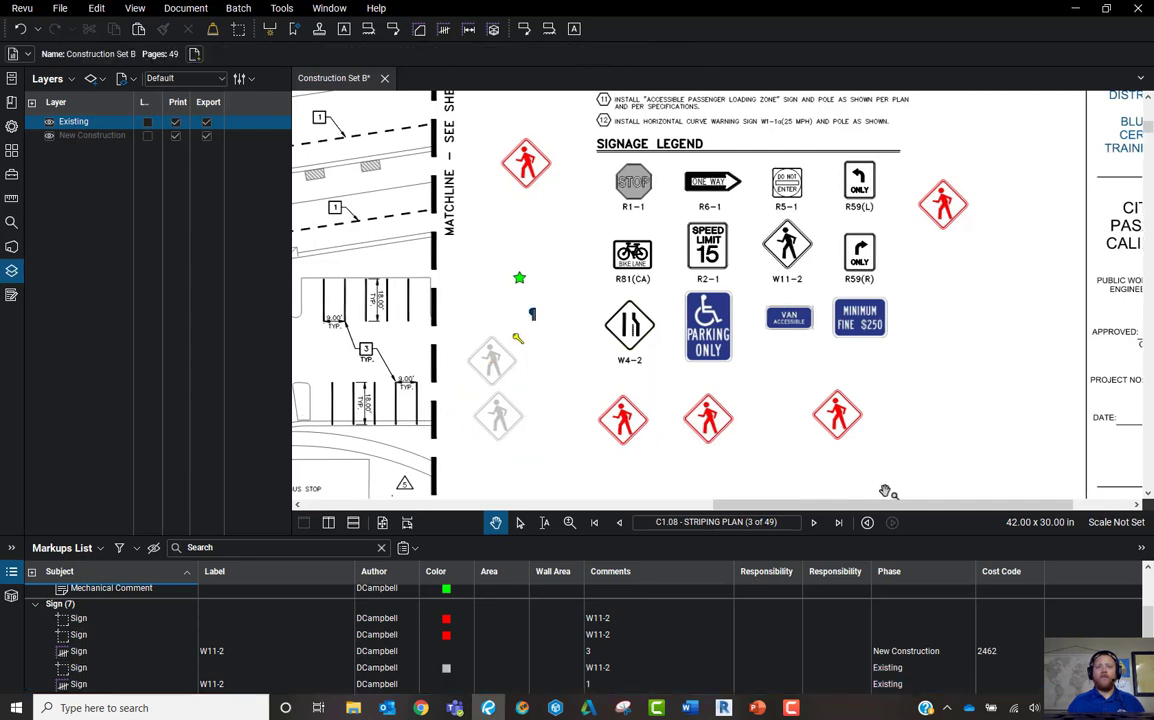
# - Assign the three red W11-2 sign counts below the signage legend to the New Construction layer
pyautogui.moveTo(896, 489); pyautogui.dragTo(612, 380)
pyautogui.rightClick(640, 424)
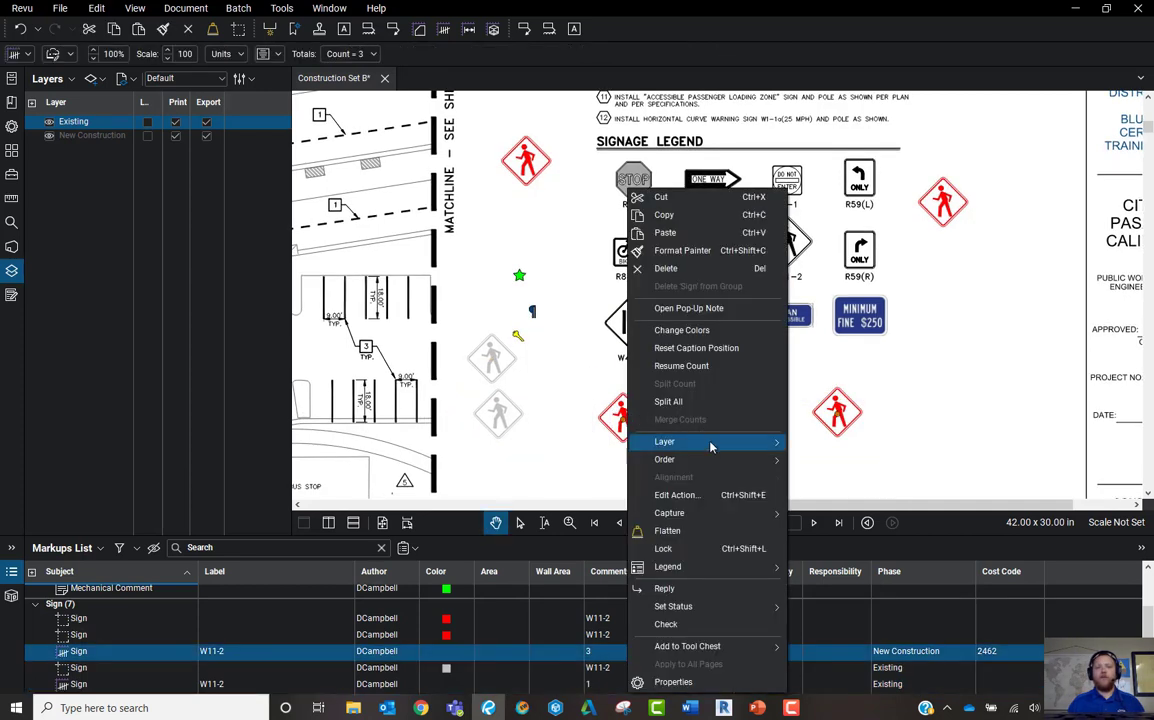
pyautogui.moveTo(770, 441)
pyautogui.click(859, 476)
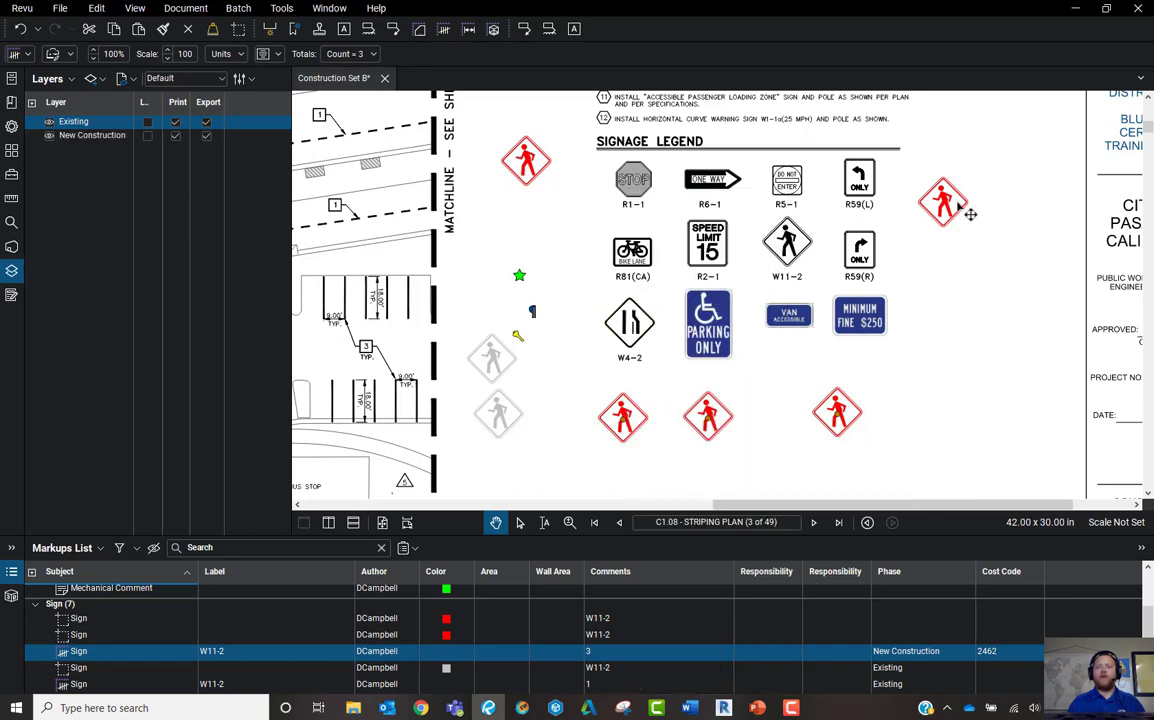
# - Assign the single red pedestrian sign beside the R59(L) legend entry to the New Construction layer and clear the selection
pyautogui.click(943, 200)
pyautogui.rightClick(954, 206)
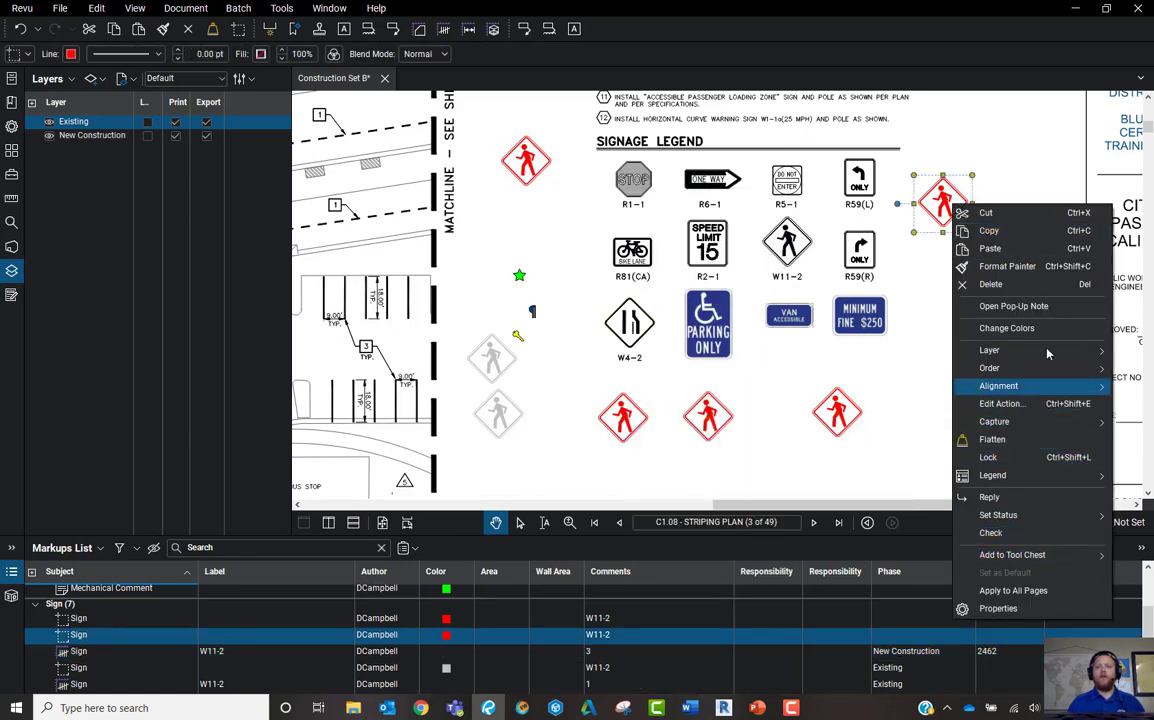
pyautogui.press('Escape')
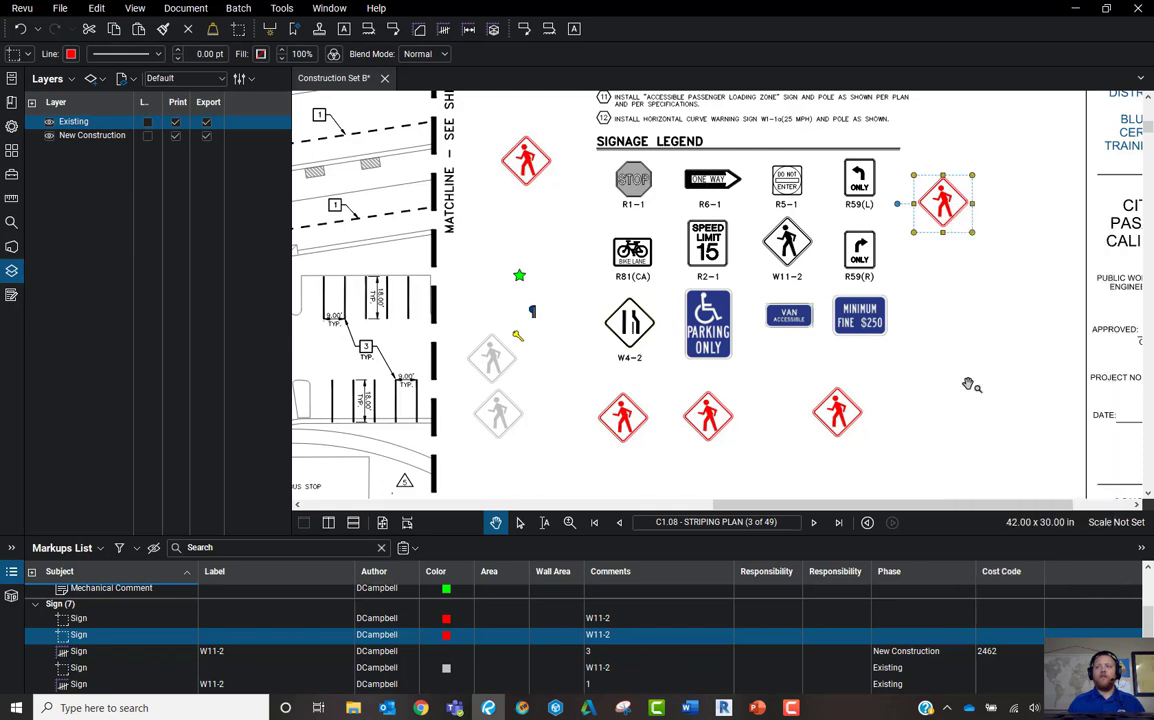
pyautogui.click(786, 376)
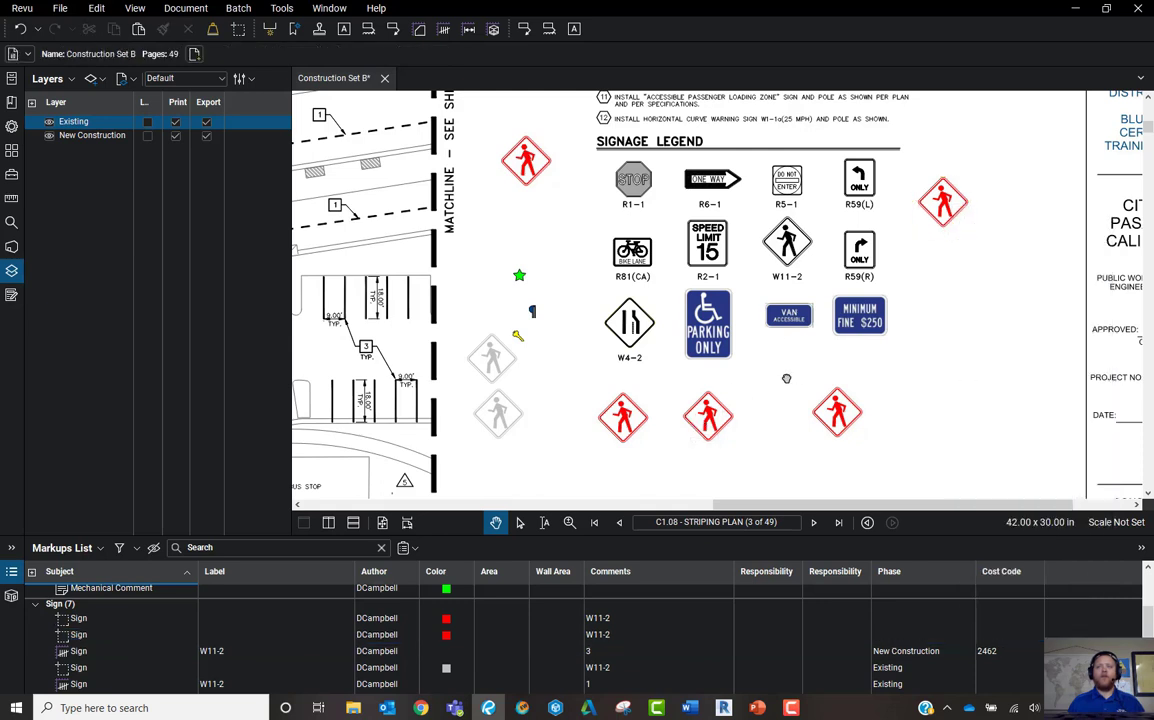
# - Hide and show the Existing and New Construction layers in turn to check which markups each one controls
pyautogui.click(49, 122)
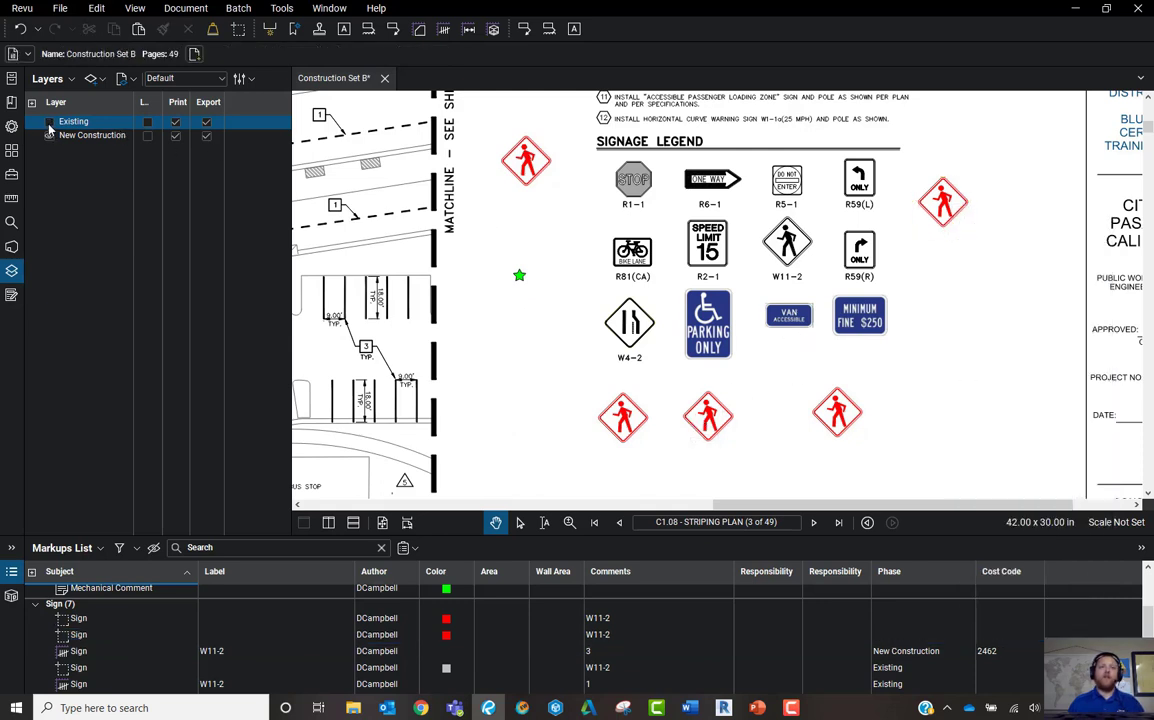
pyautogui.click(49, 122)
pyautogui.click(49, 122)
pyautogui.click(49, 122)
pyautogui.click(50, 136)
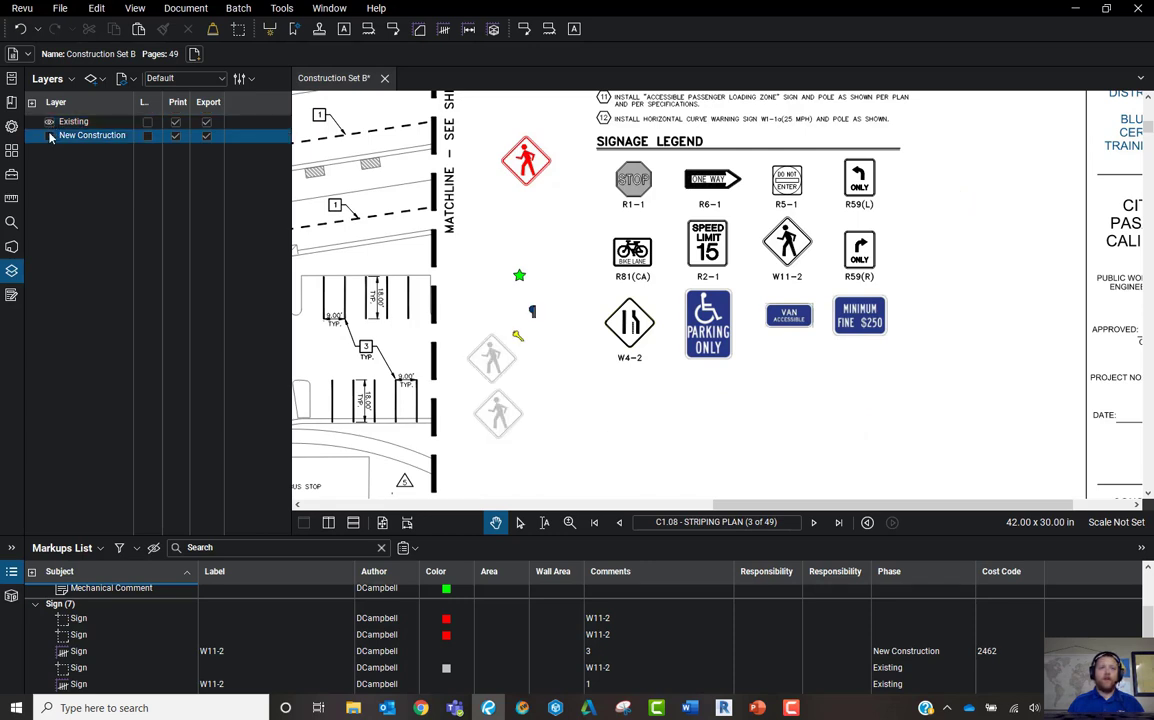
pyautogui.click(50, 136)
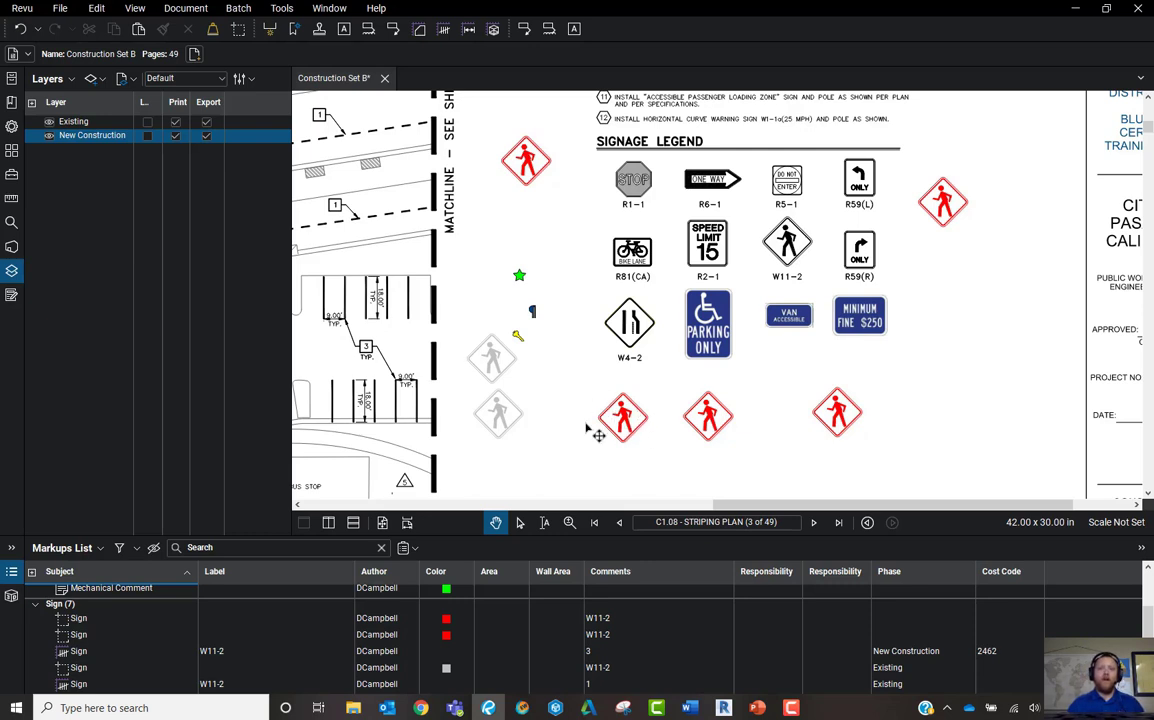
# - Save the red W11-2 sign count with its New Construction layer to My Tools in the Tool Chest
pyautogui.click(630, 425)
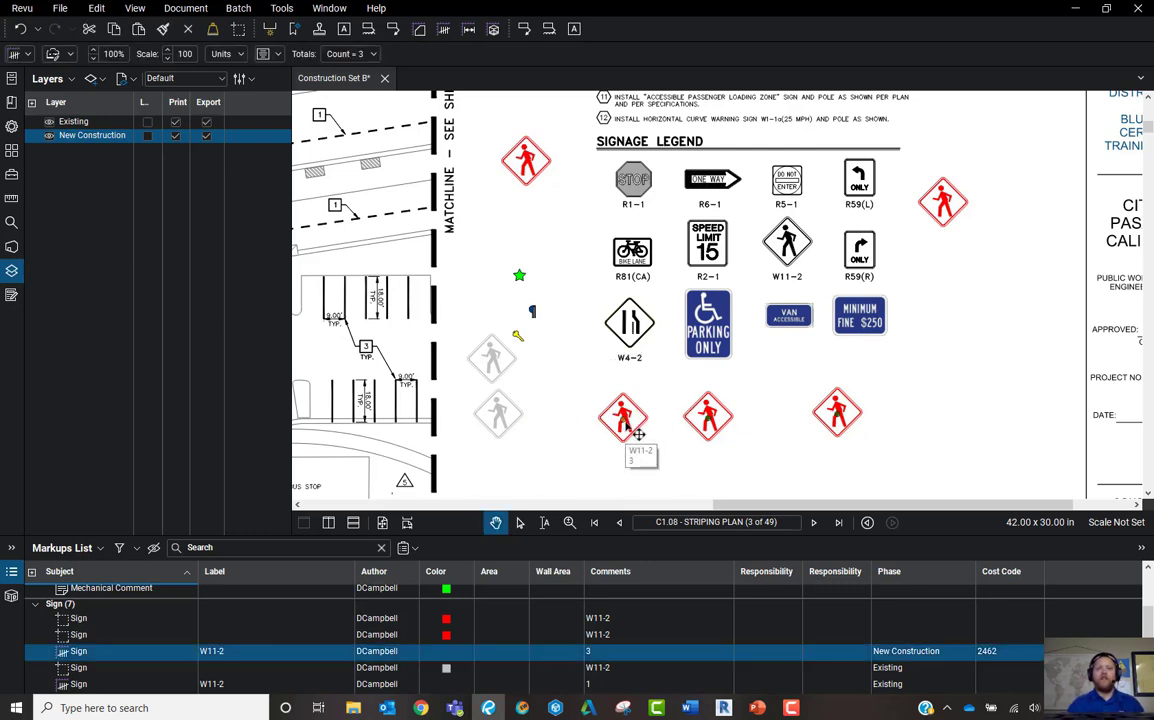
pyautogui.rightClick(622, 421)
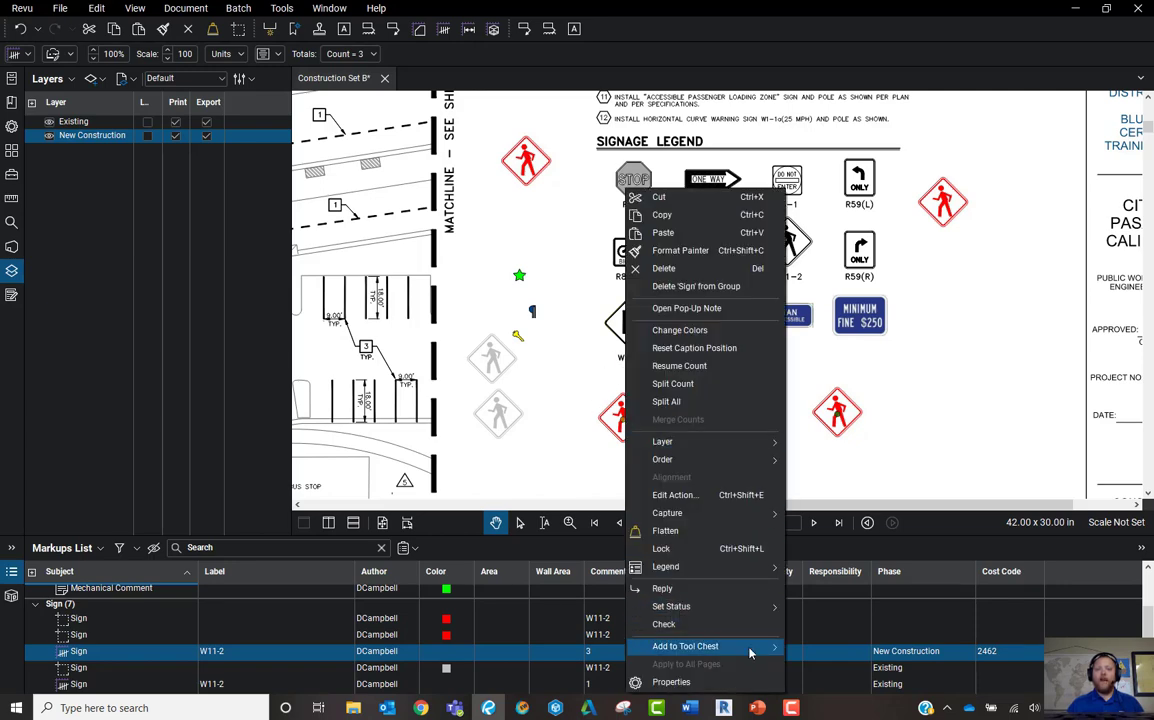
pyautogui.moveTo(750, 652)
pyautogui.click(828, 546)
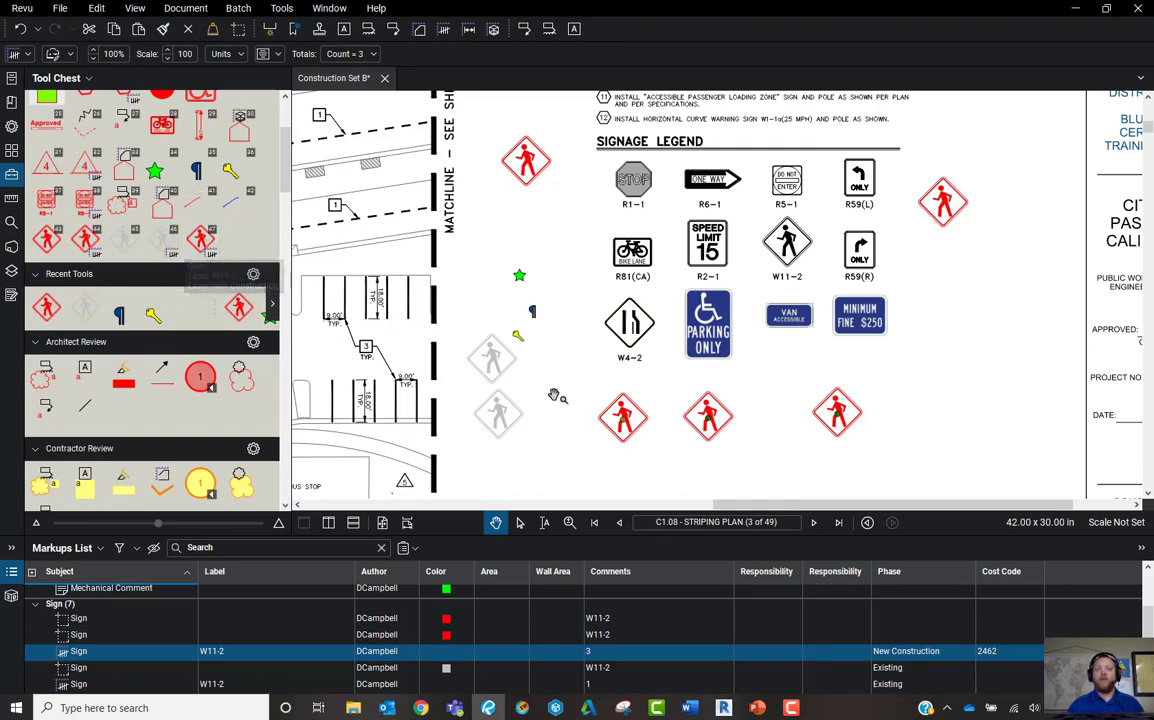
# - Save the gray W11-2 sign count with its Existing layer to My Tools in the Tool Chest
pyautogui.click(495, 365)
pyautogui.rightClick(498, 367)
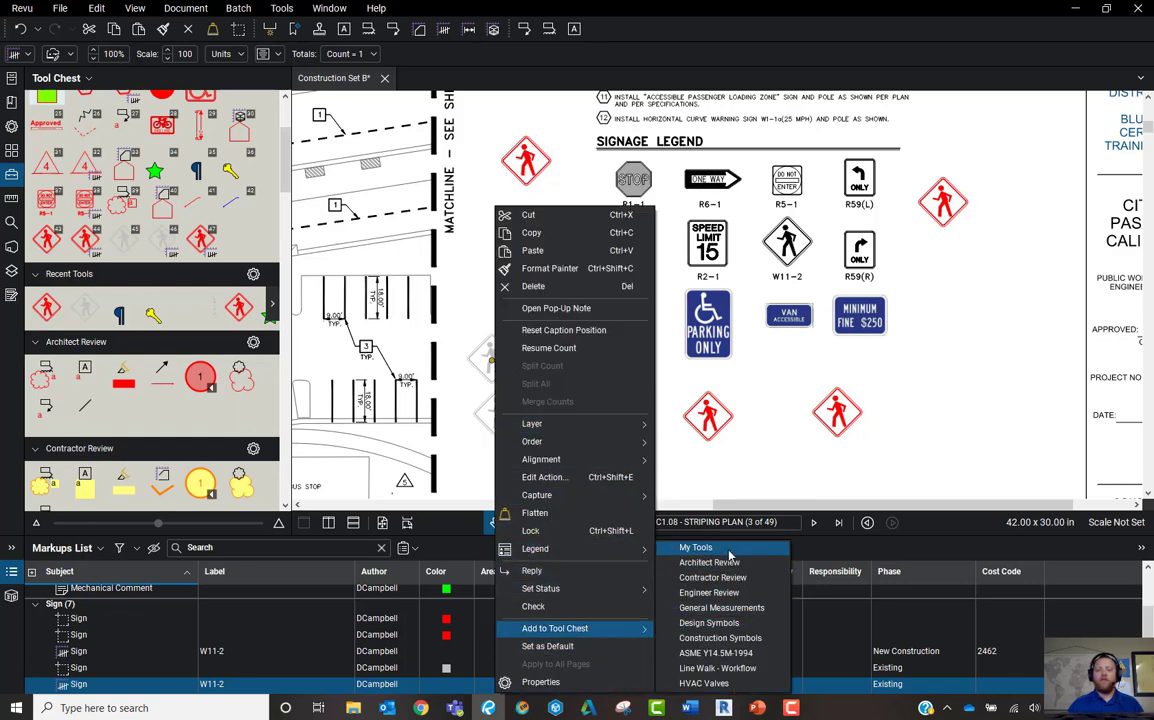
pyautogui.click(709, 564)
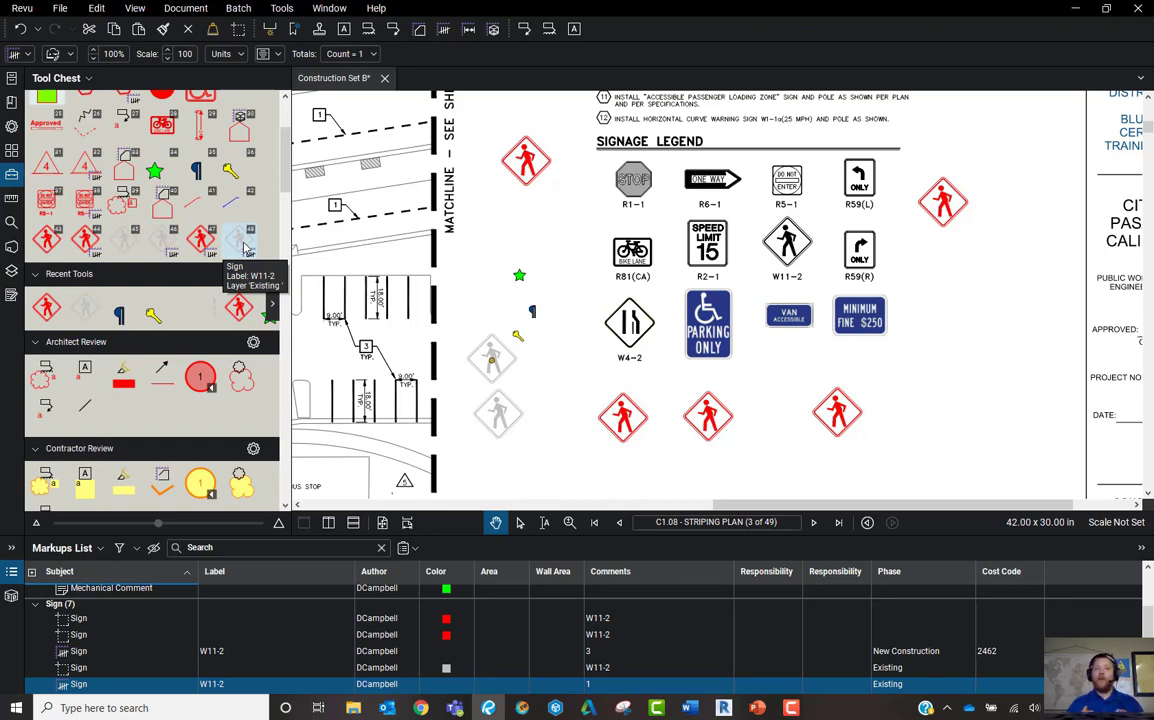
# - Display the document's layer list and adjust its column widths so the Lock, Print and Export headings are fully readable
pyautogui.click(11, 270)
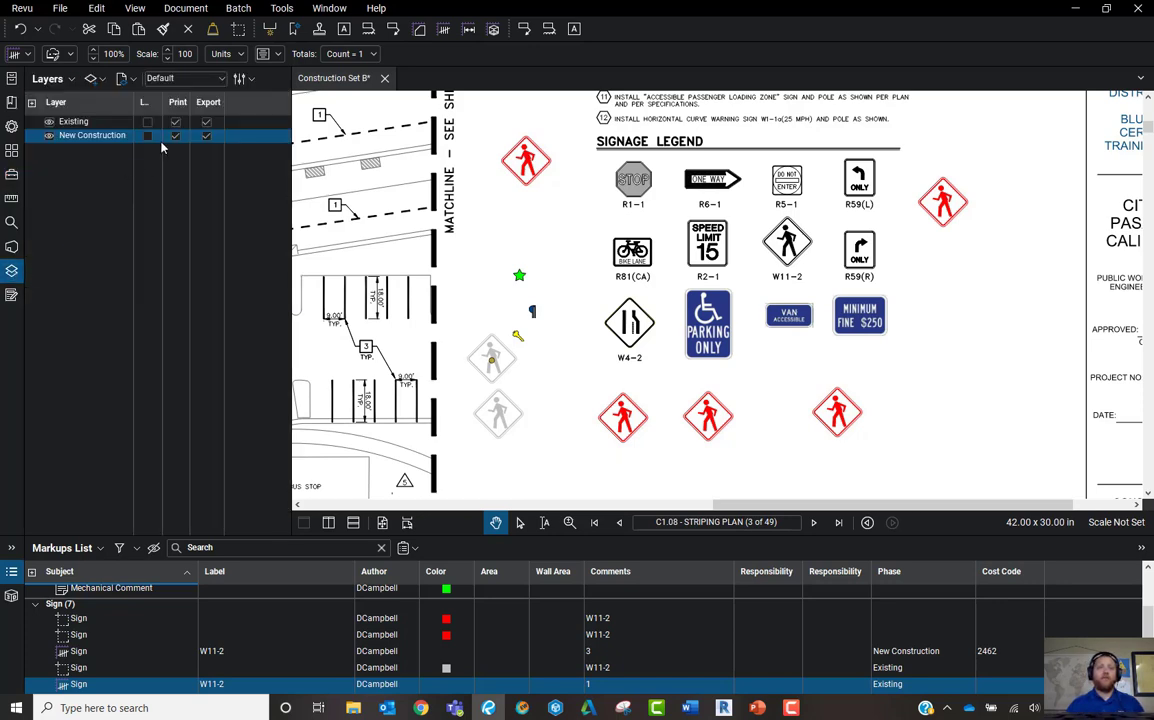
pyautogui.click(239, 78)
pyautogui.click(276, 112)
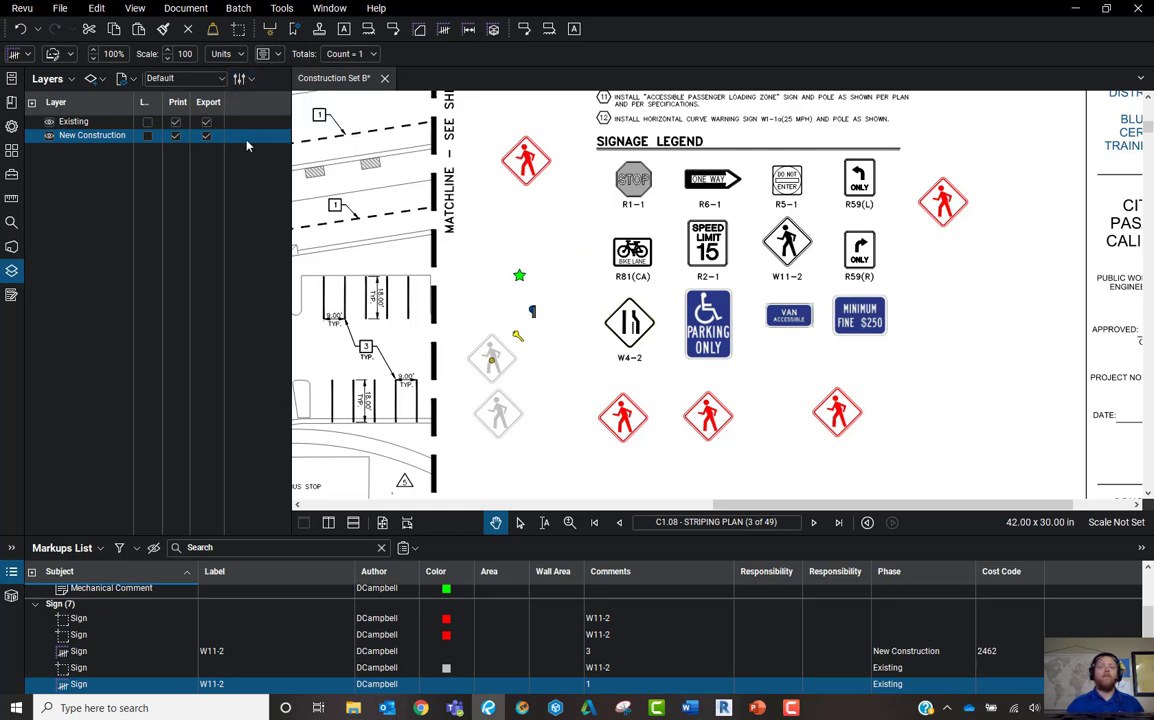
pyautogui.click(52, 78)
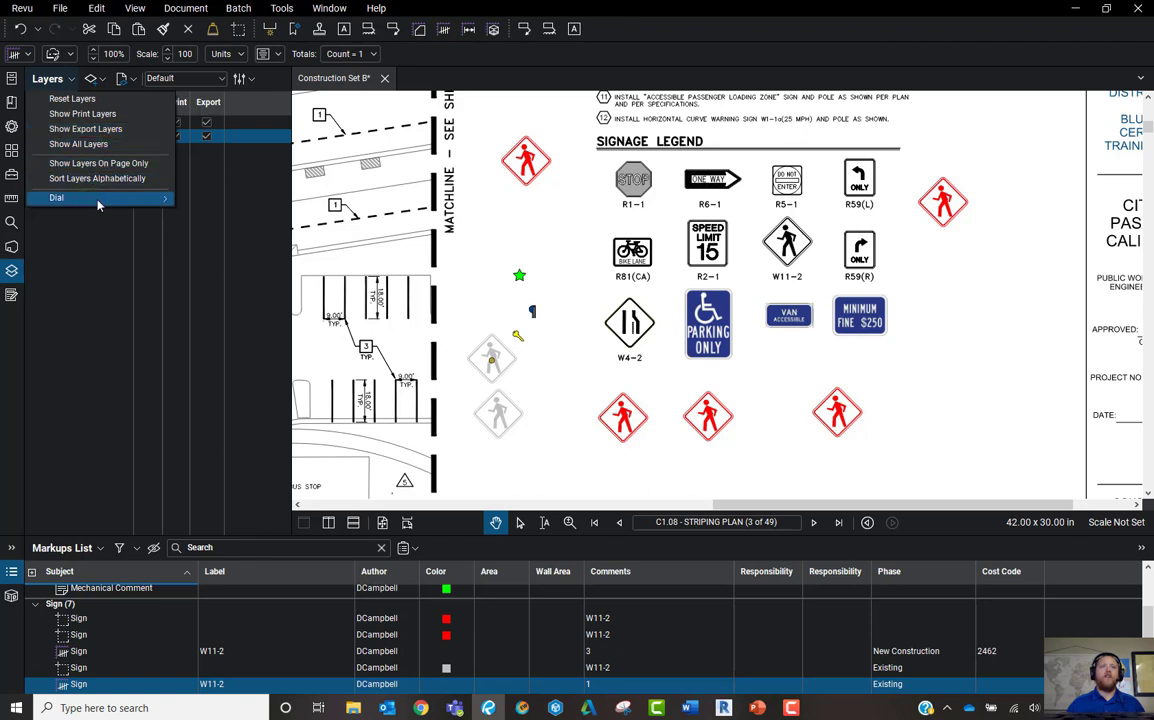
pyautogui.click(239, 191)
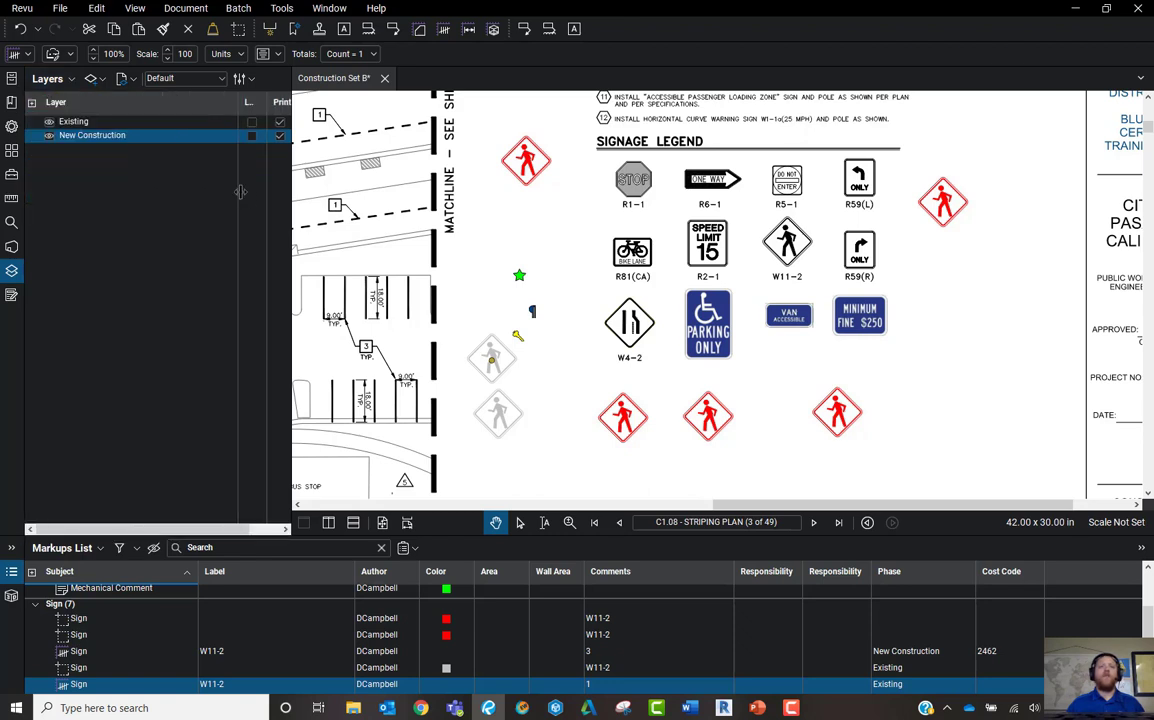
pyautogui.moveTo(240, 178)
pyautogui.mouseDown()
pyautogui.moveTo(173, 172)
pyautogui.moveTo(226, 167)
pyautogui.mouseUp()
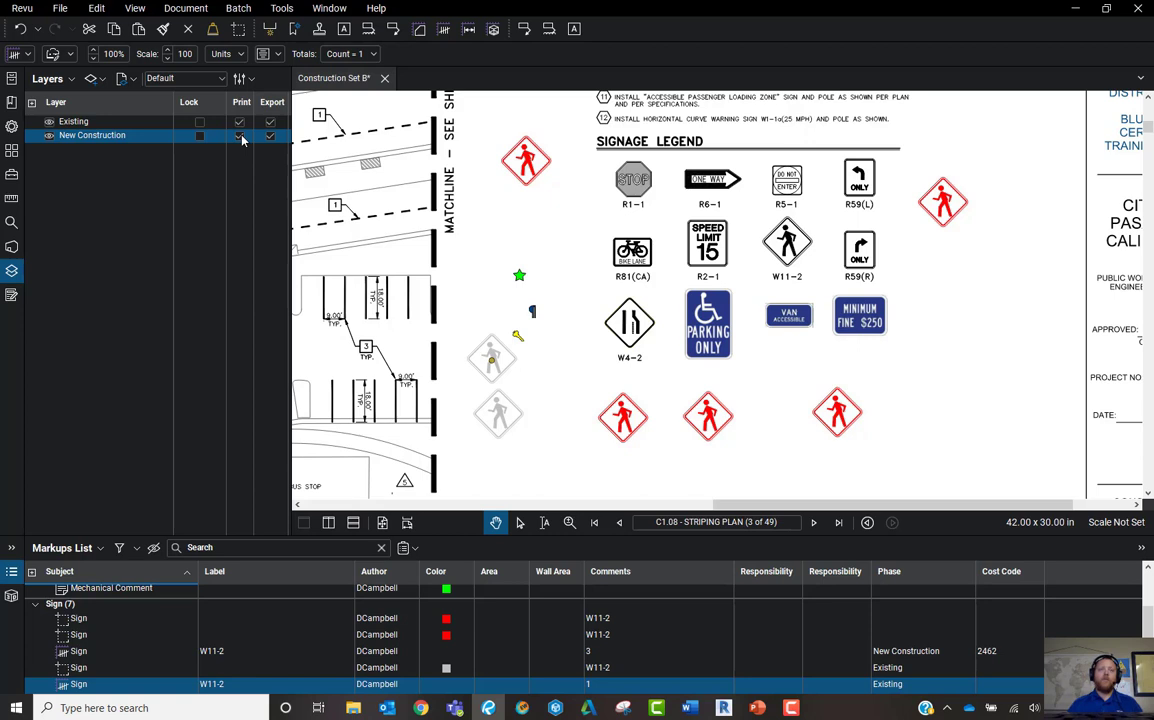
# - Hide the New Construction layer and save that visibility to the Default layer configuration
pyautogui.click(50, 136)
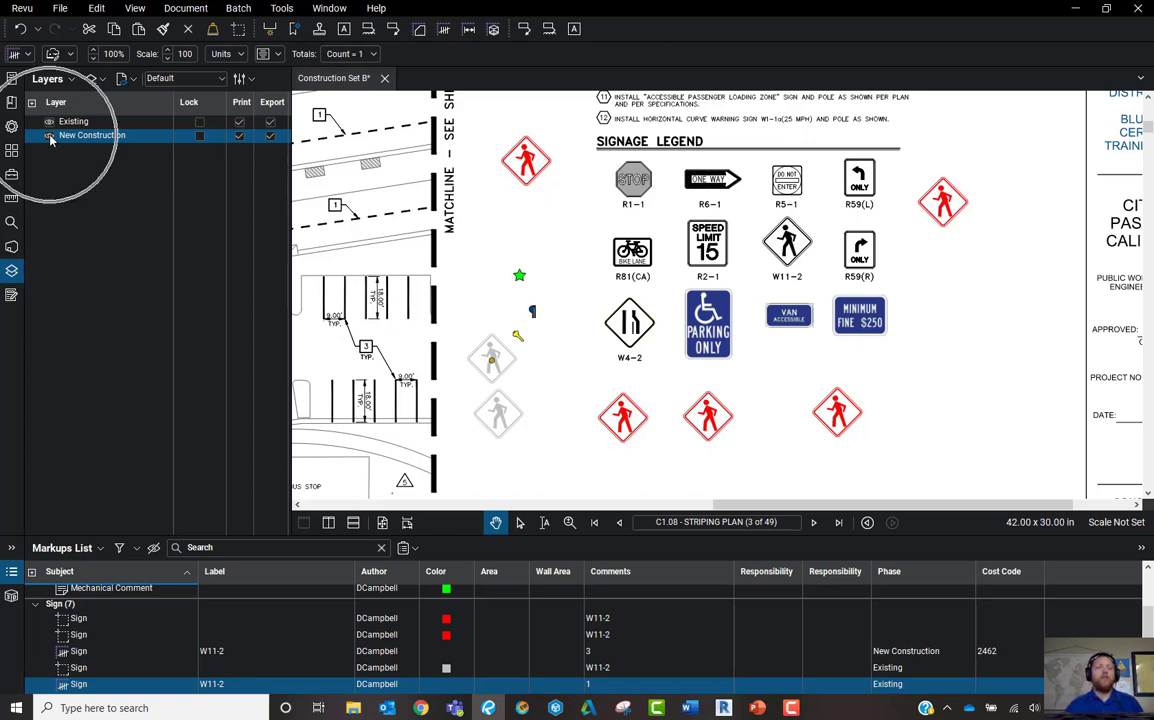
pyautogui.click(251, 79)
pyautogui.click(292, 99)
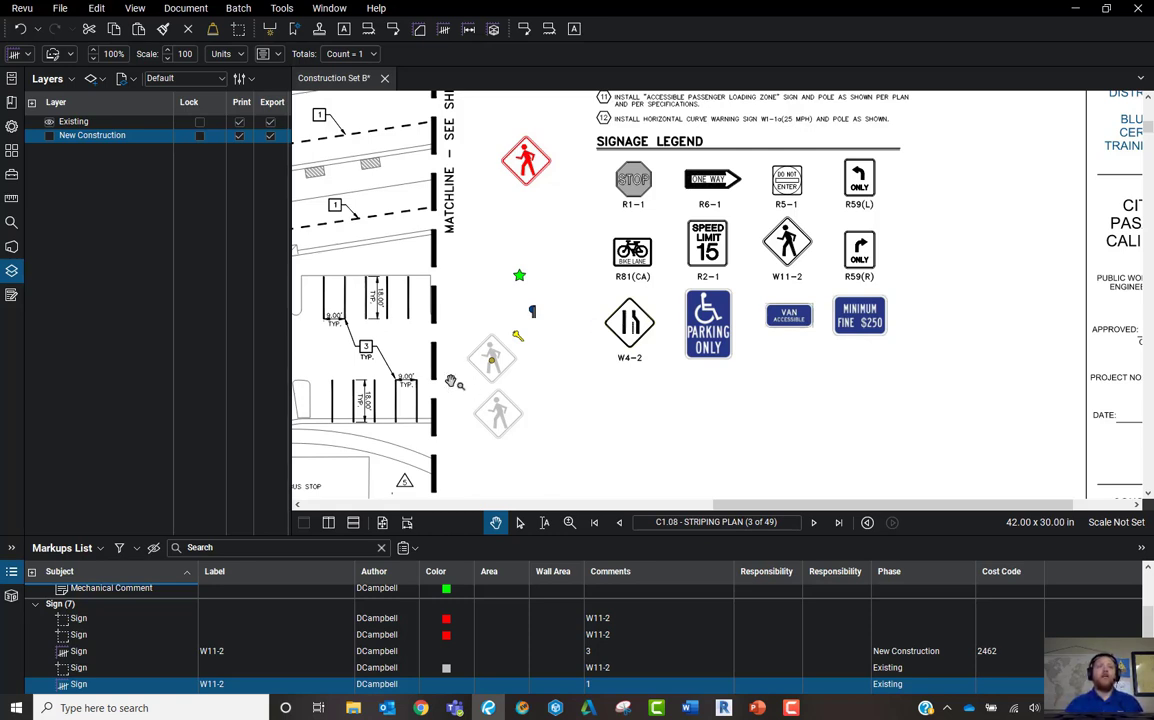
# - Hide the Existing layer, show the New Construction layer and save this visibility in the Default layer configuration
pyautogui.click(50, 123)
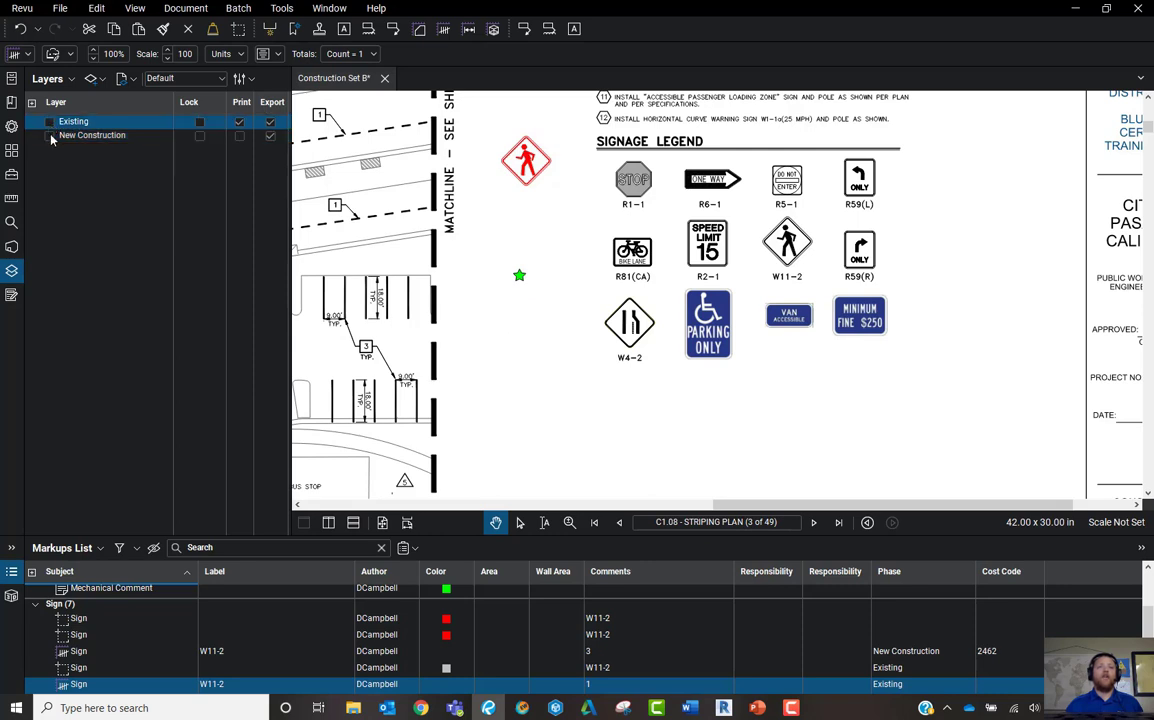
pyautogui.click(50, 135)
pyautogui.click(240, 78)
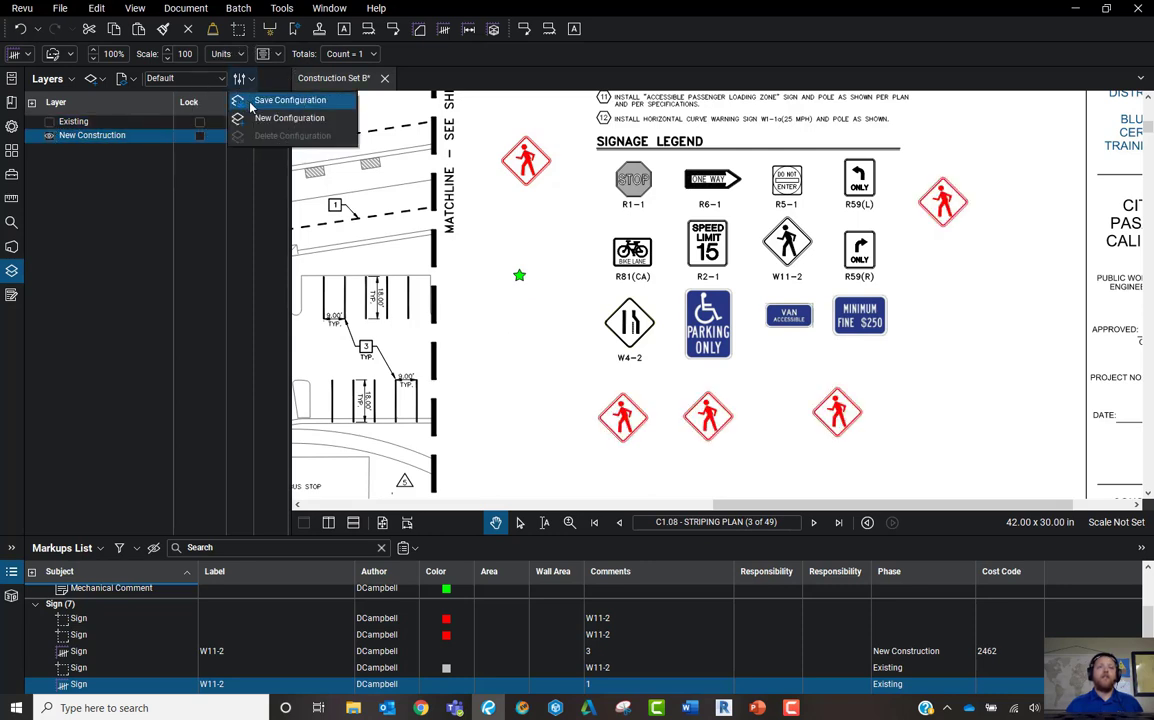
pyautogui.click(250, 104)
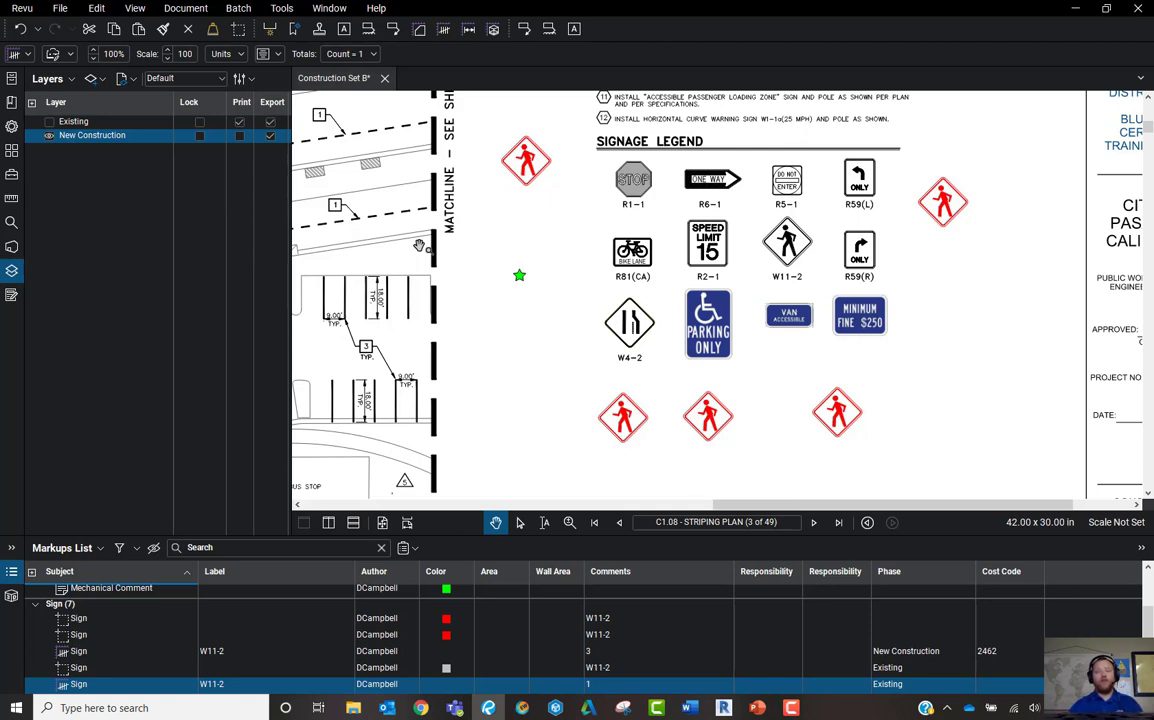
# - Turn on column filters in the Markups List and add a Layer column, widened slightly
pyautogui.click(118, 549)
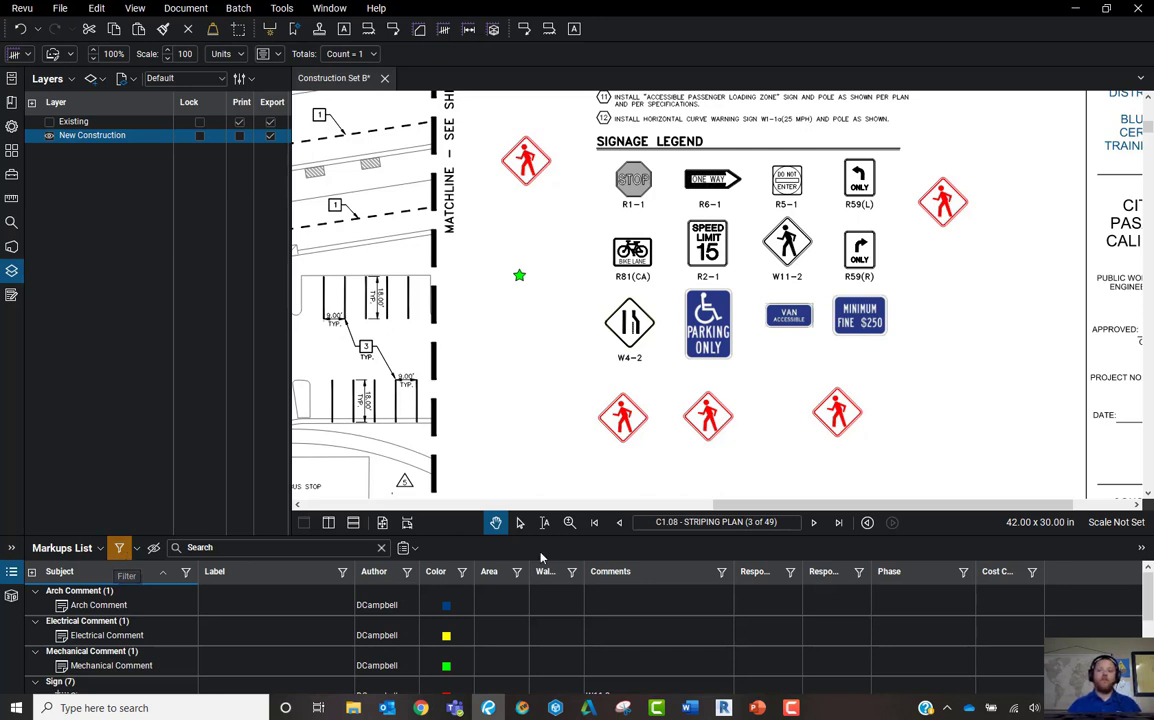
pyautogui.click(88, 553)
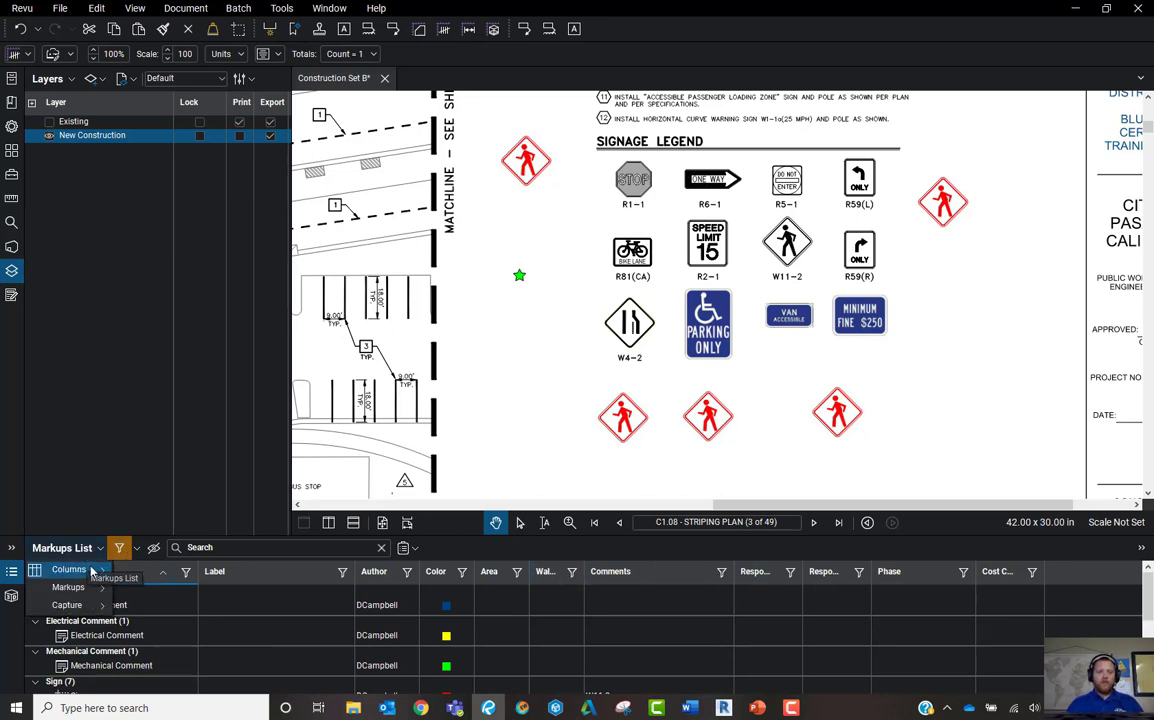
pyautogui.moveTo(80, 570)
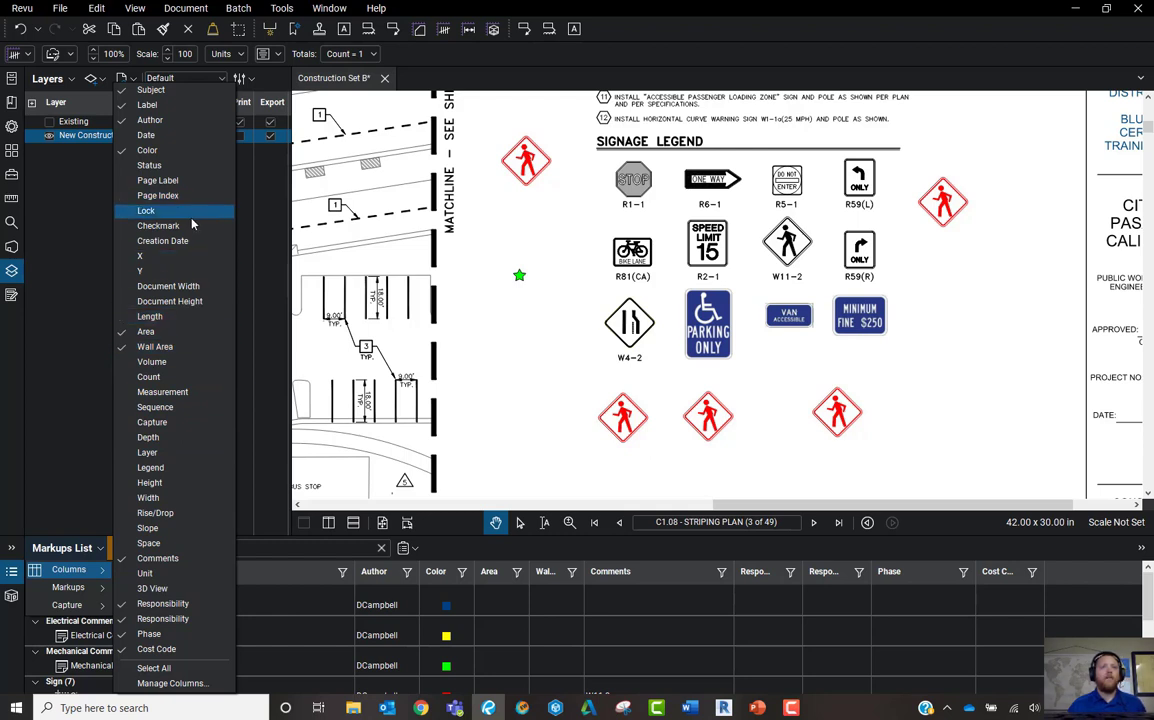
pyautogui.click(185, 455)
pyautogui.click(945, 465)
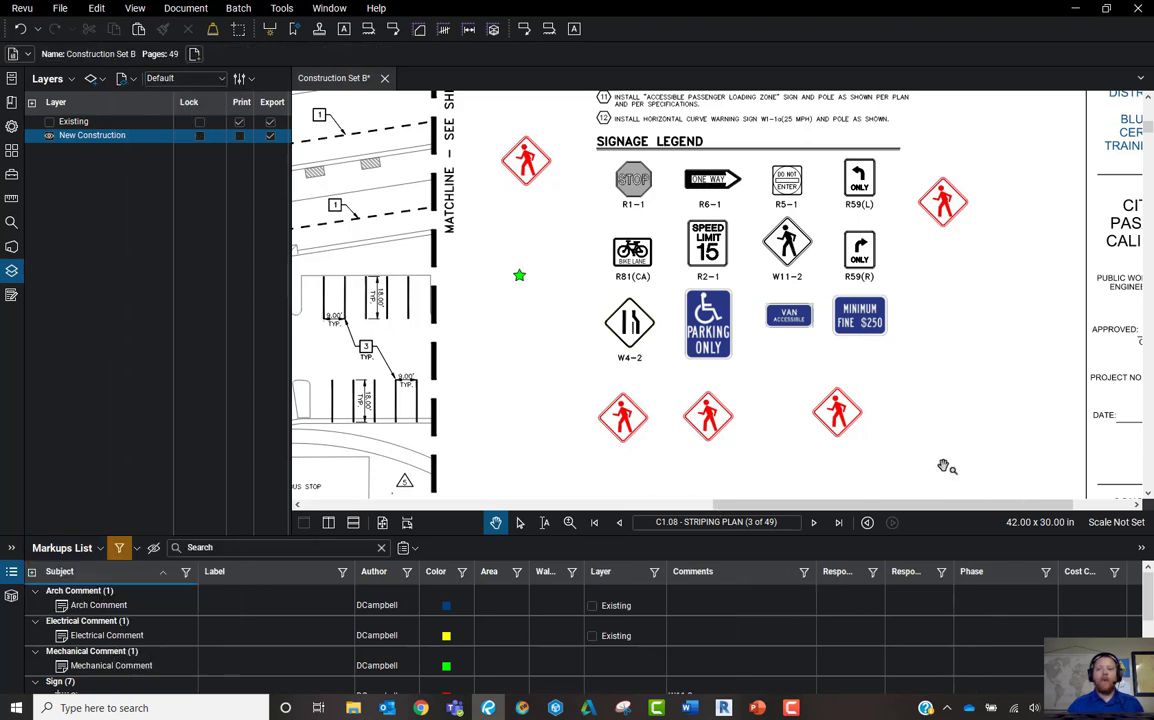
pyautogui.moveTo(667, 572); pyautogui.dragTo(694, 572)
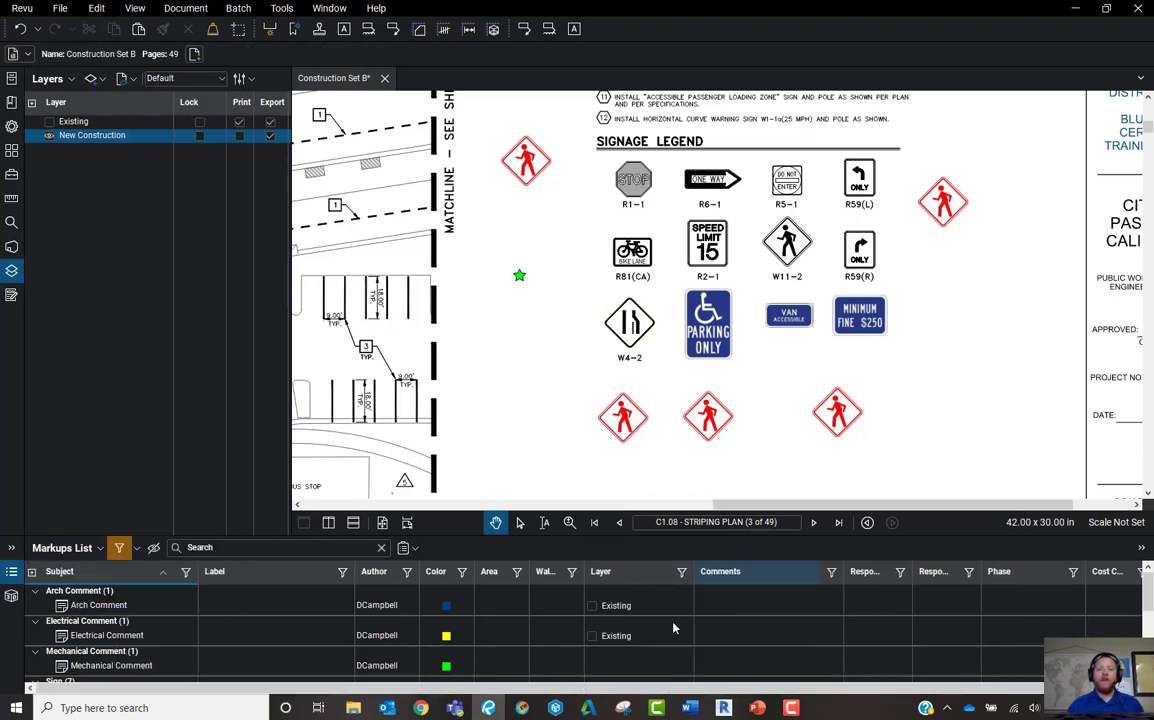